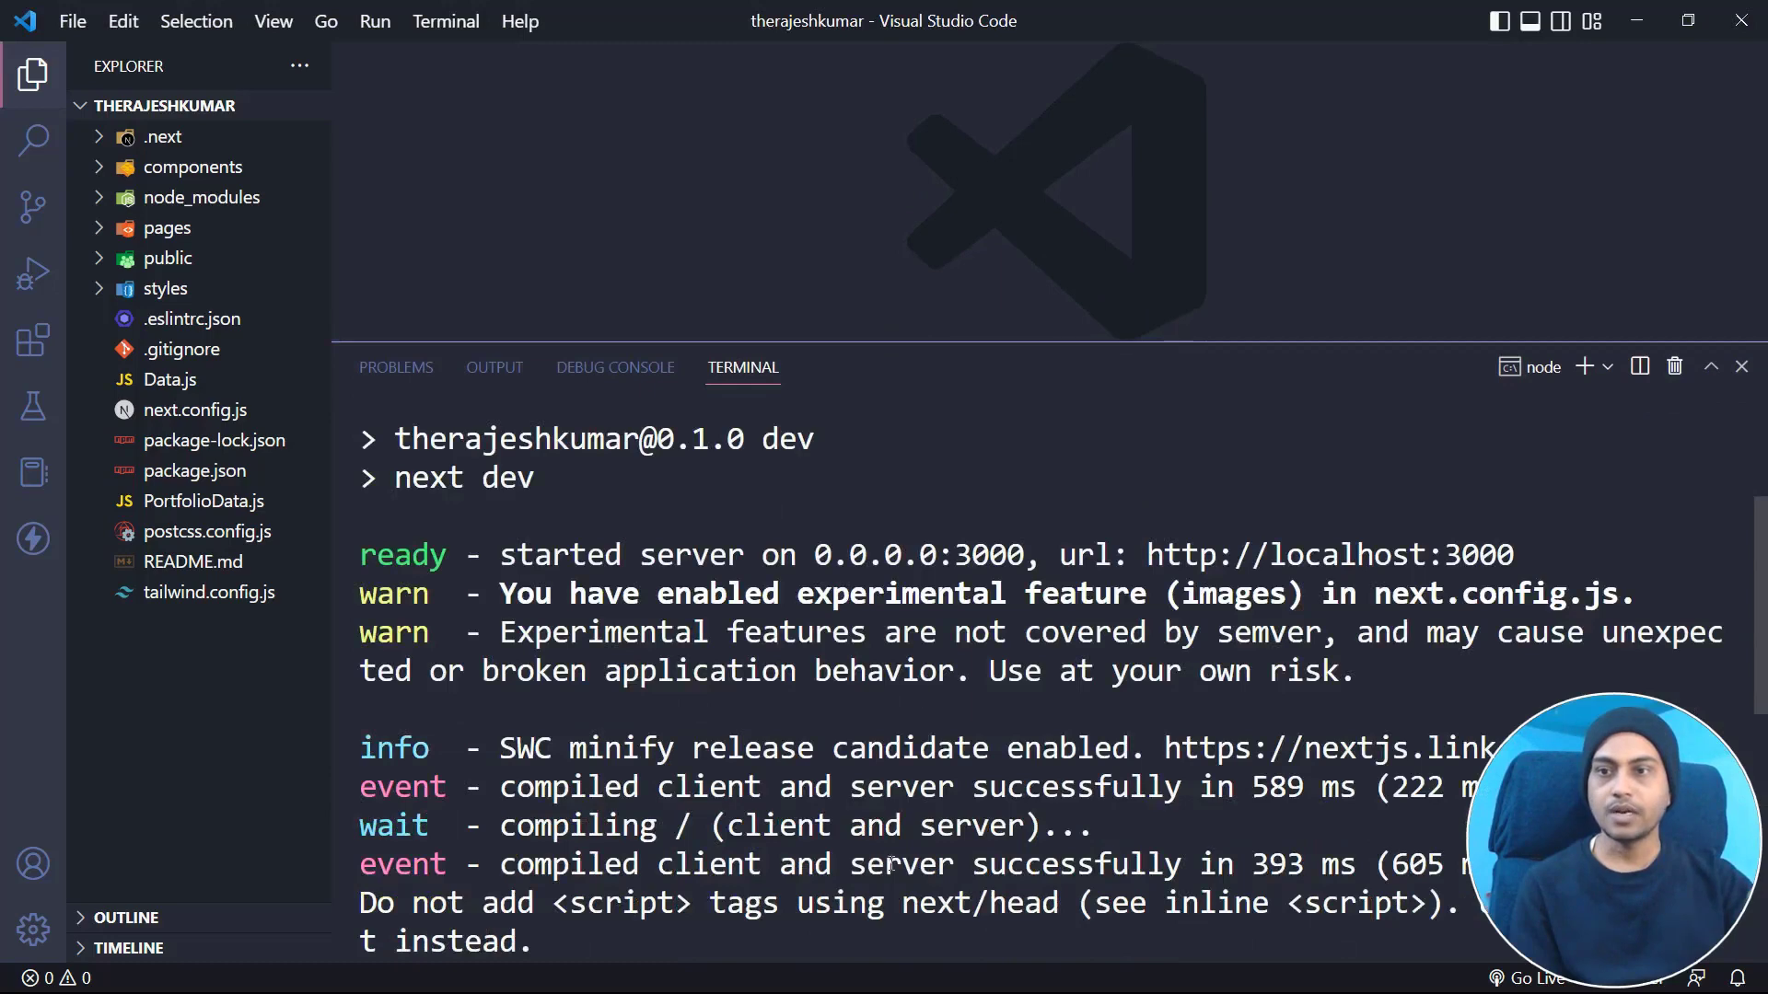
- Stop the running Next.js dev server and clear the terminal with cls
key(ctrl+c)
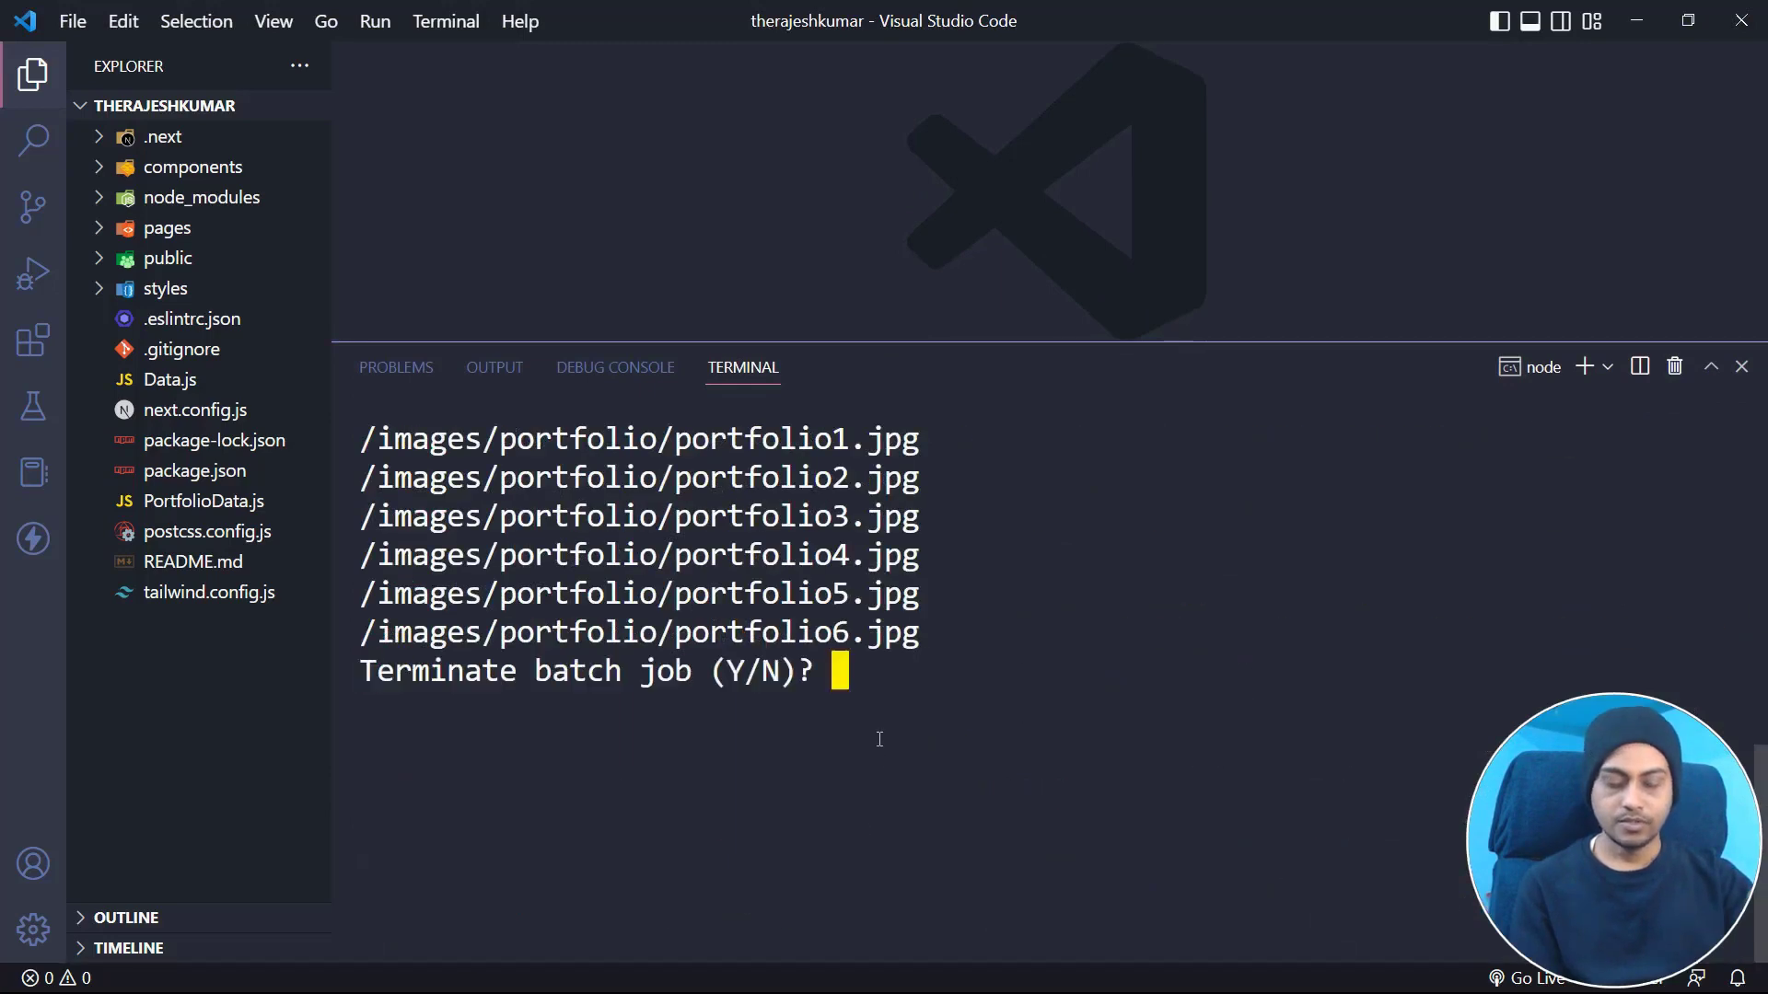
text(y)
key(Return)
text(cls)
key(Return)
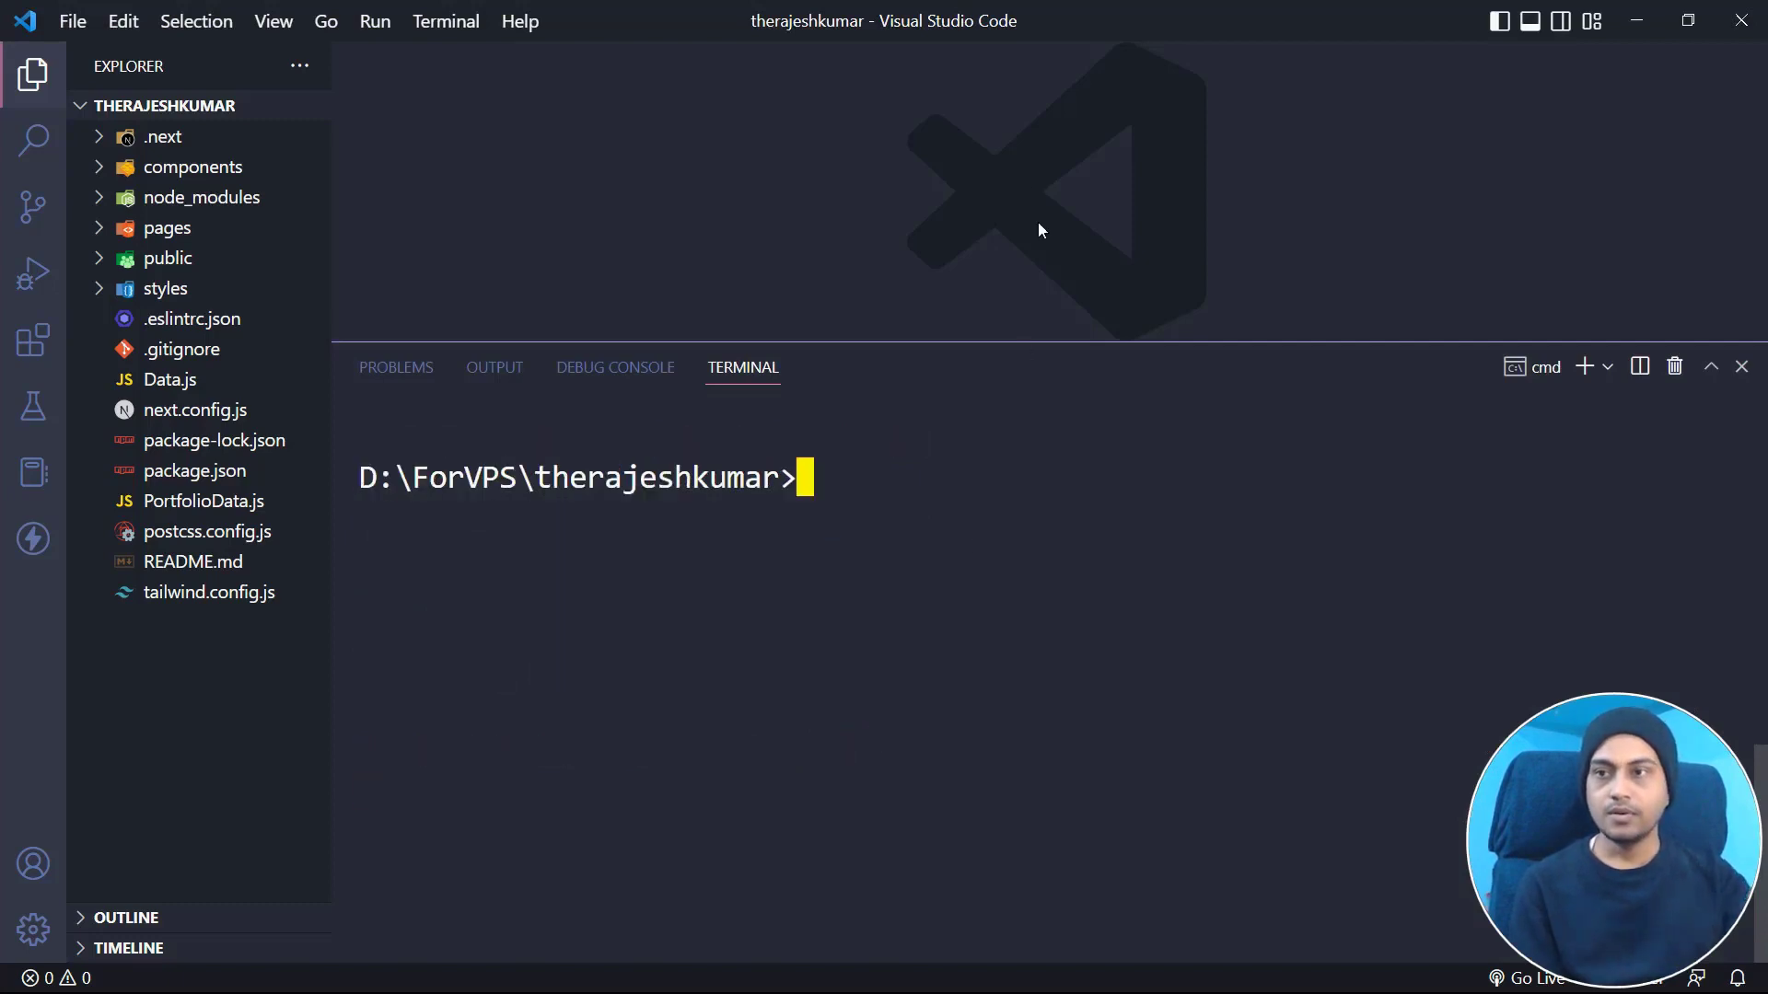
drag(934, 343, 921, 658)
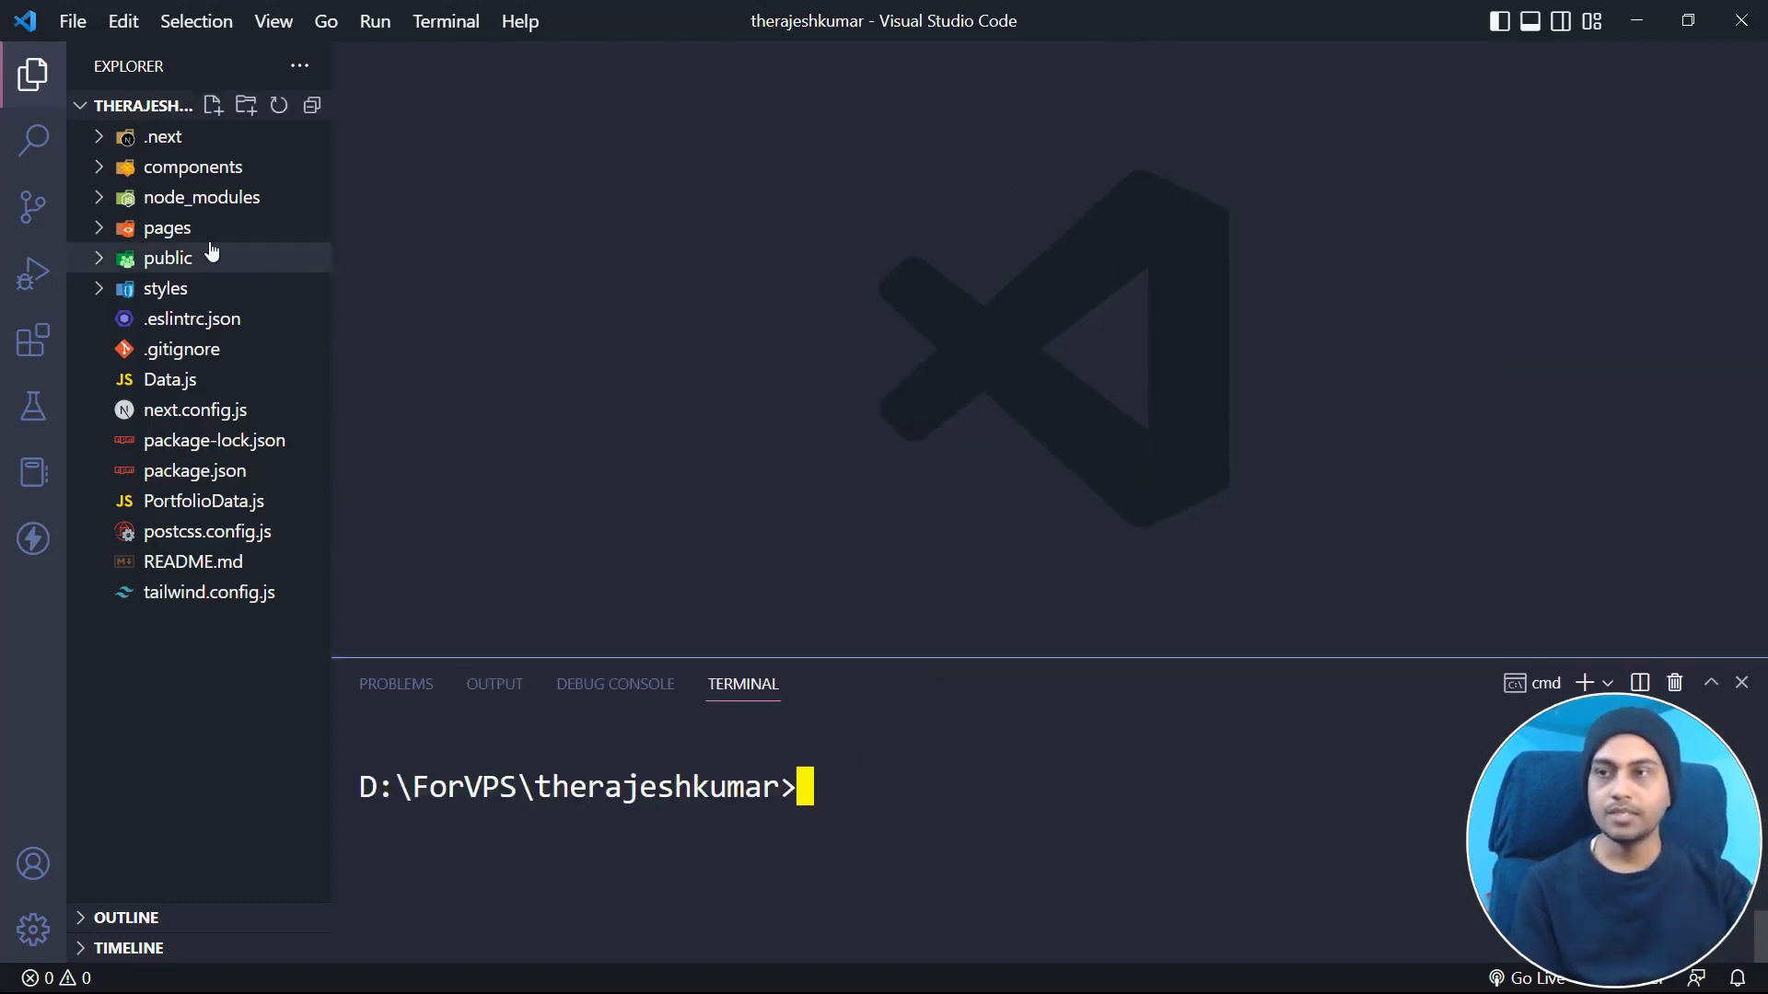
- Open package.json to show the export script and run "npm run export" in the terminal
click(206, 416)
drag(504, 313, 876, 534)
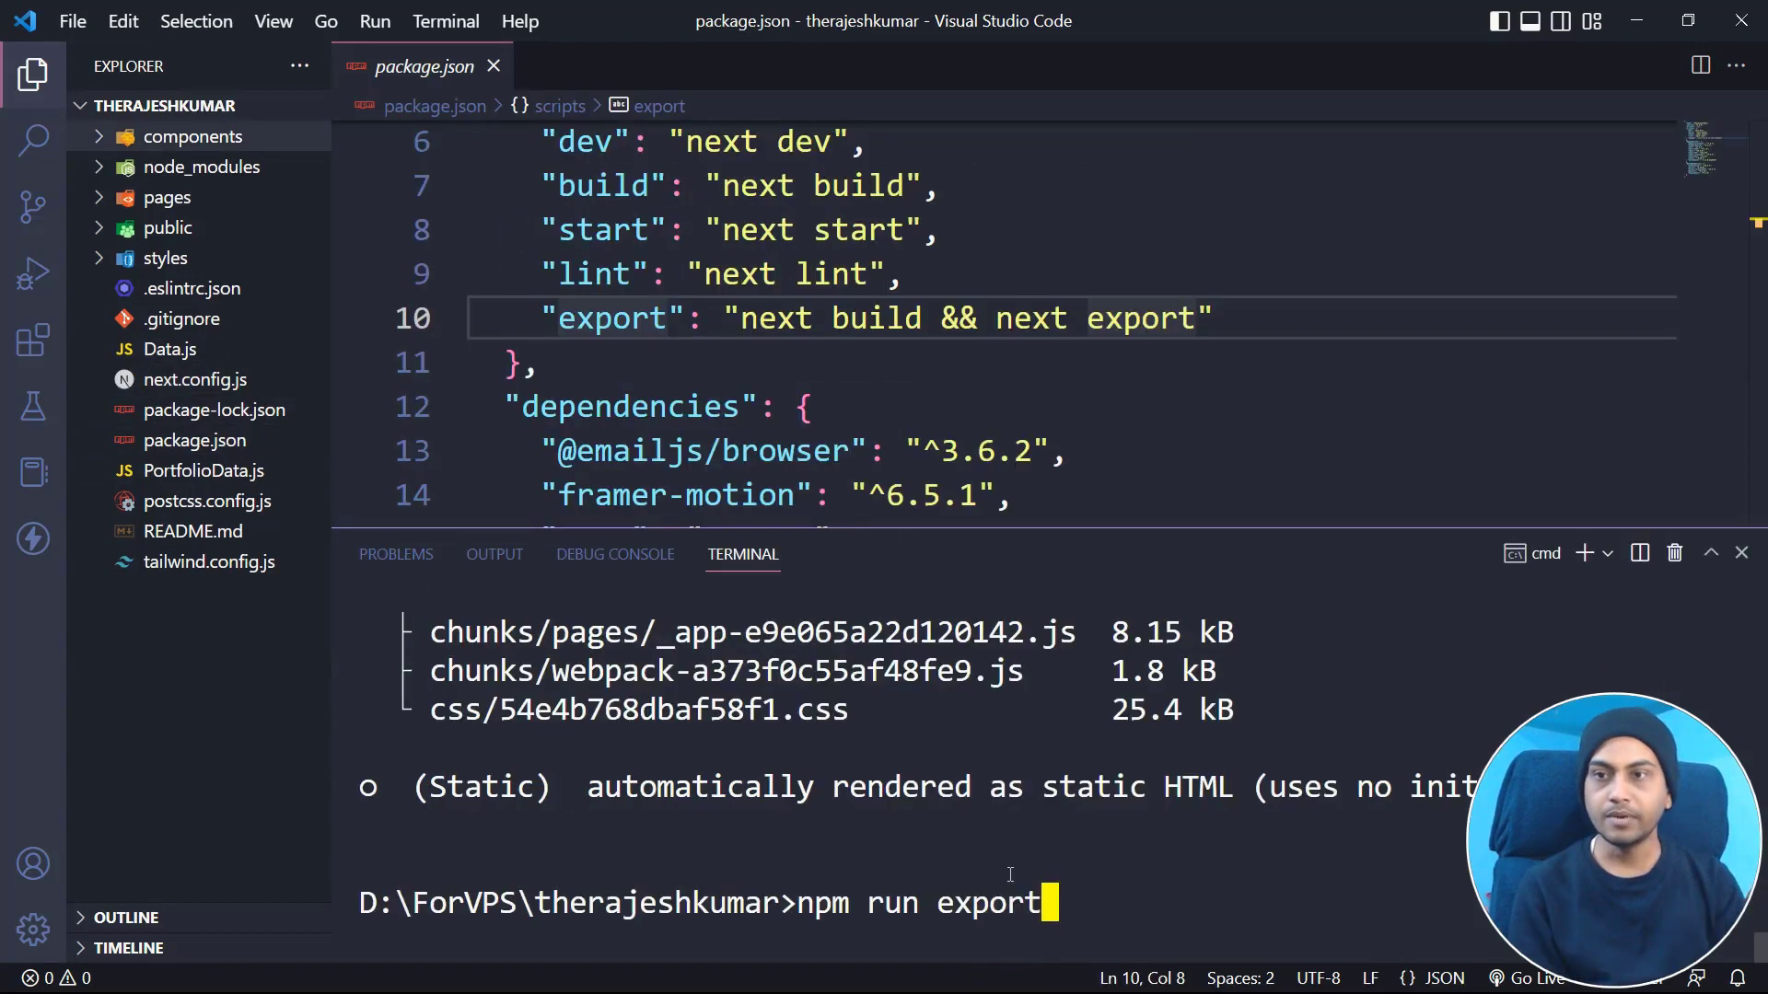
key(Return)
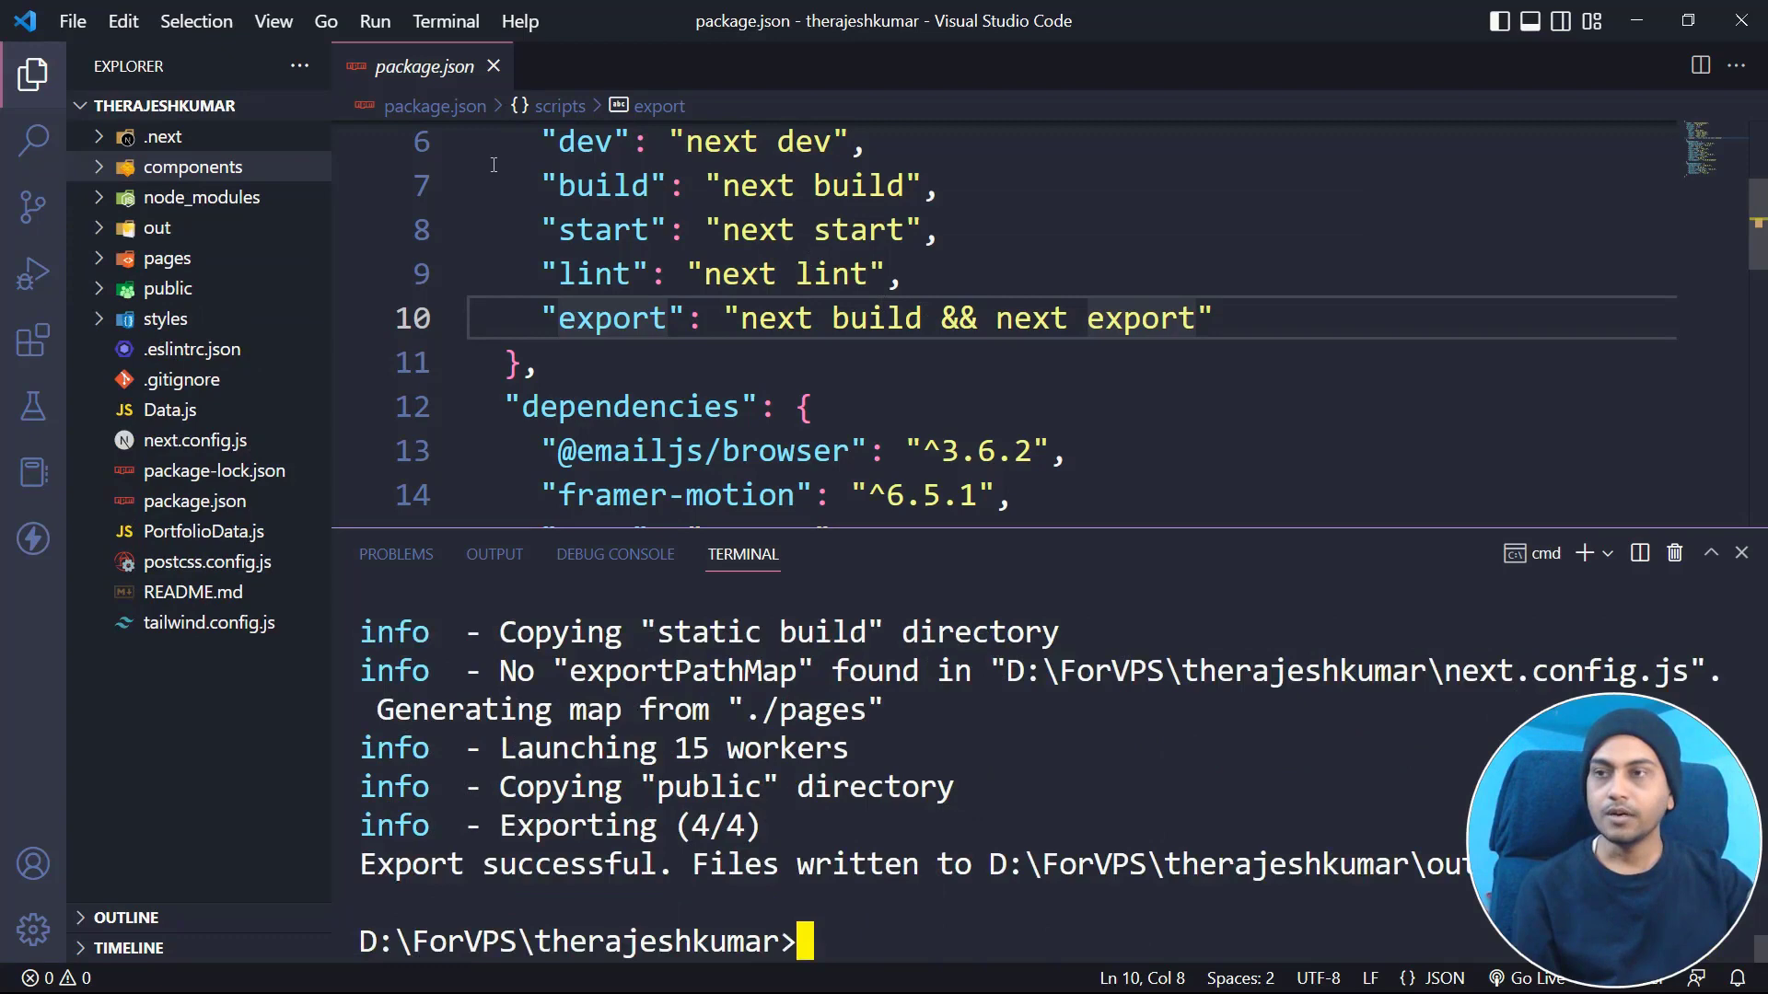
- Examine the contents of the generated out folder in the project tree
click(161, 229)
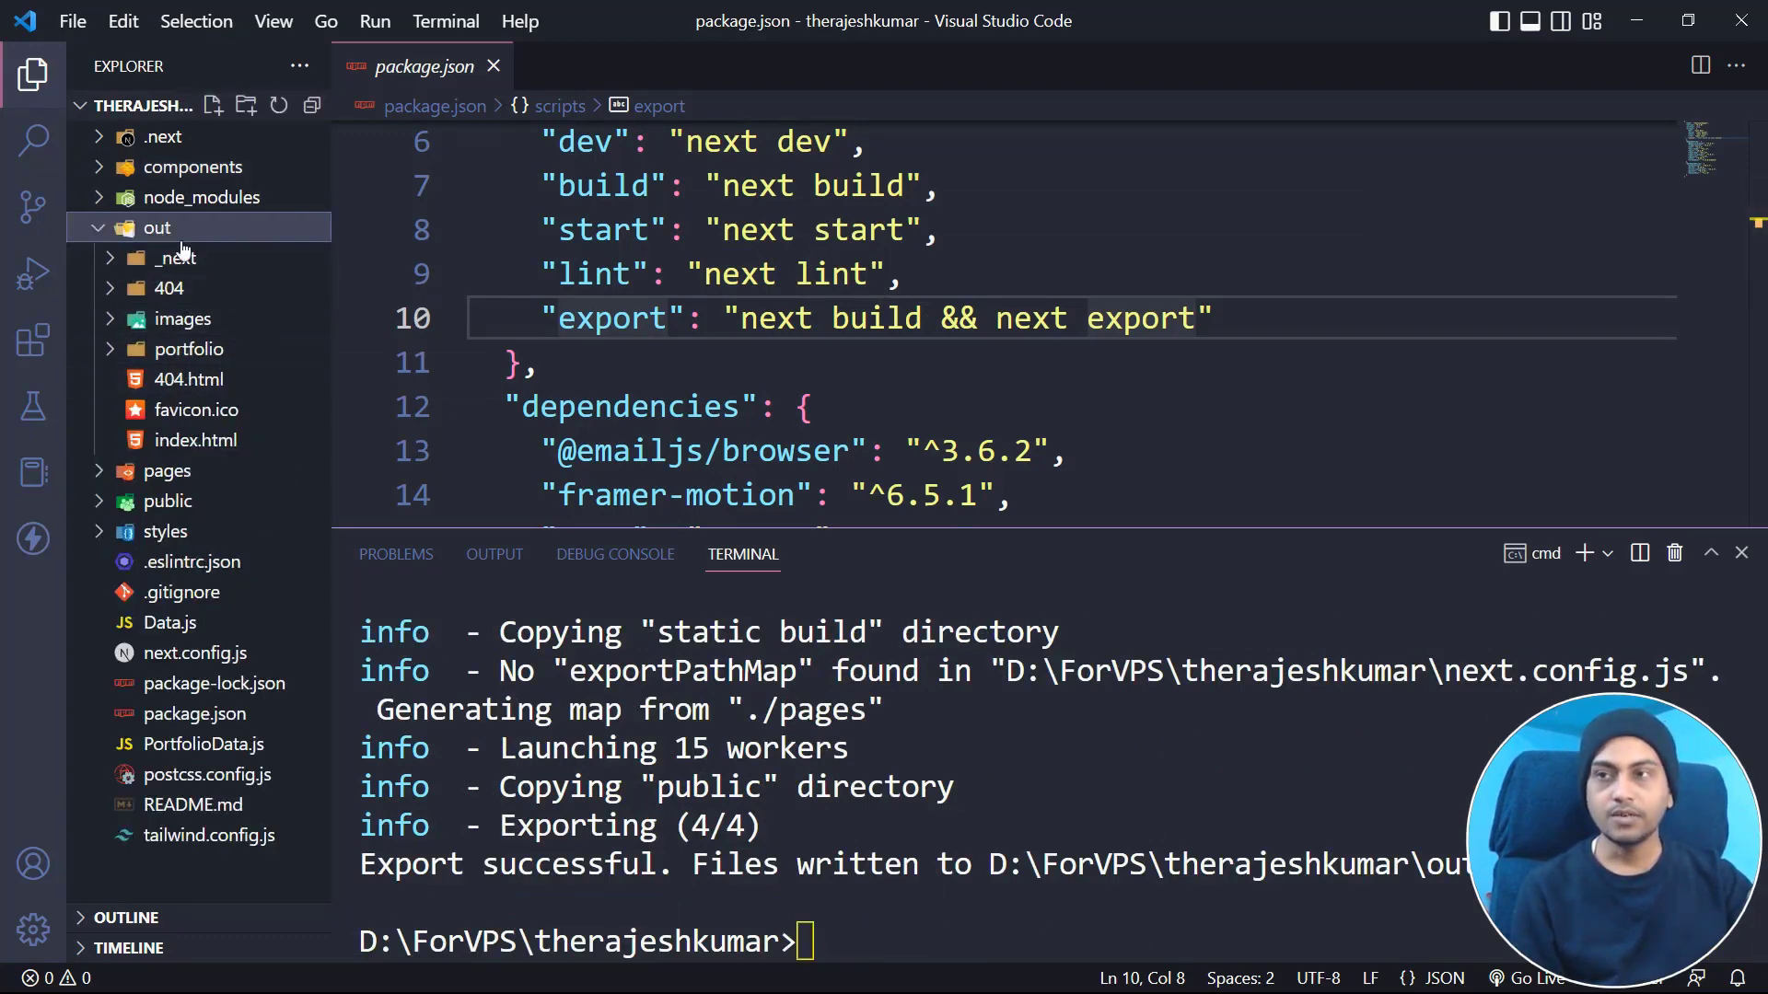
click(145, 232)
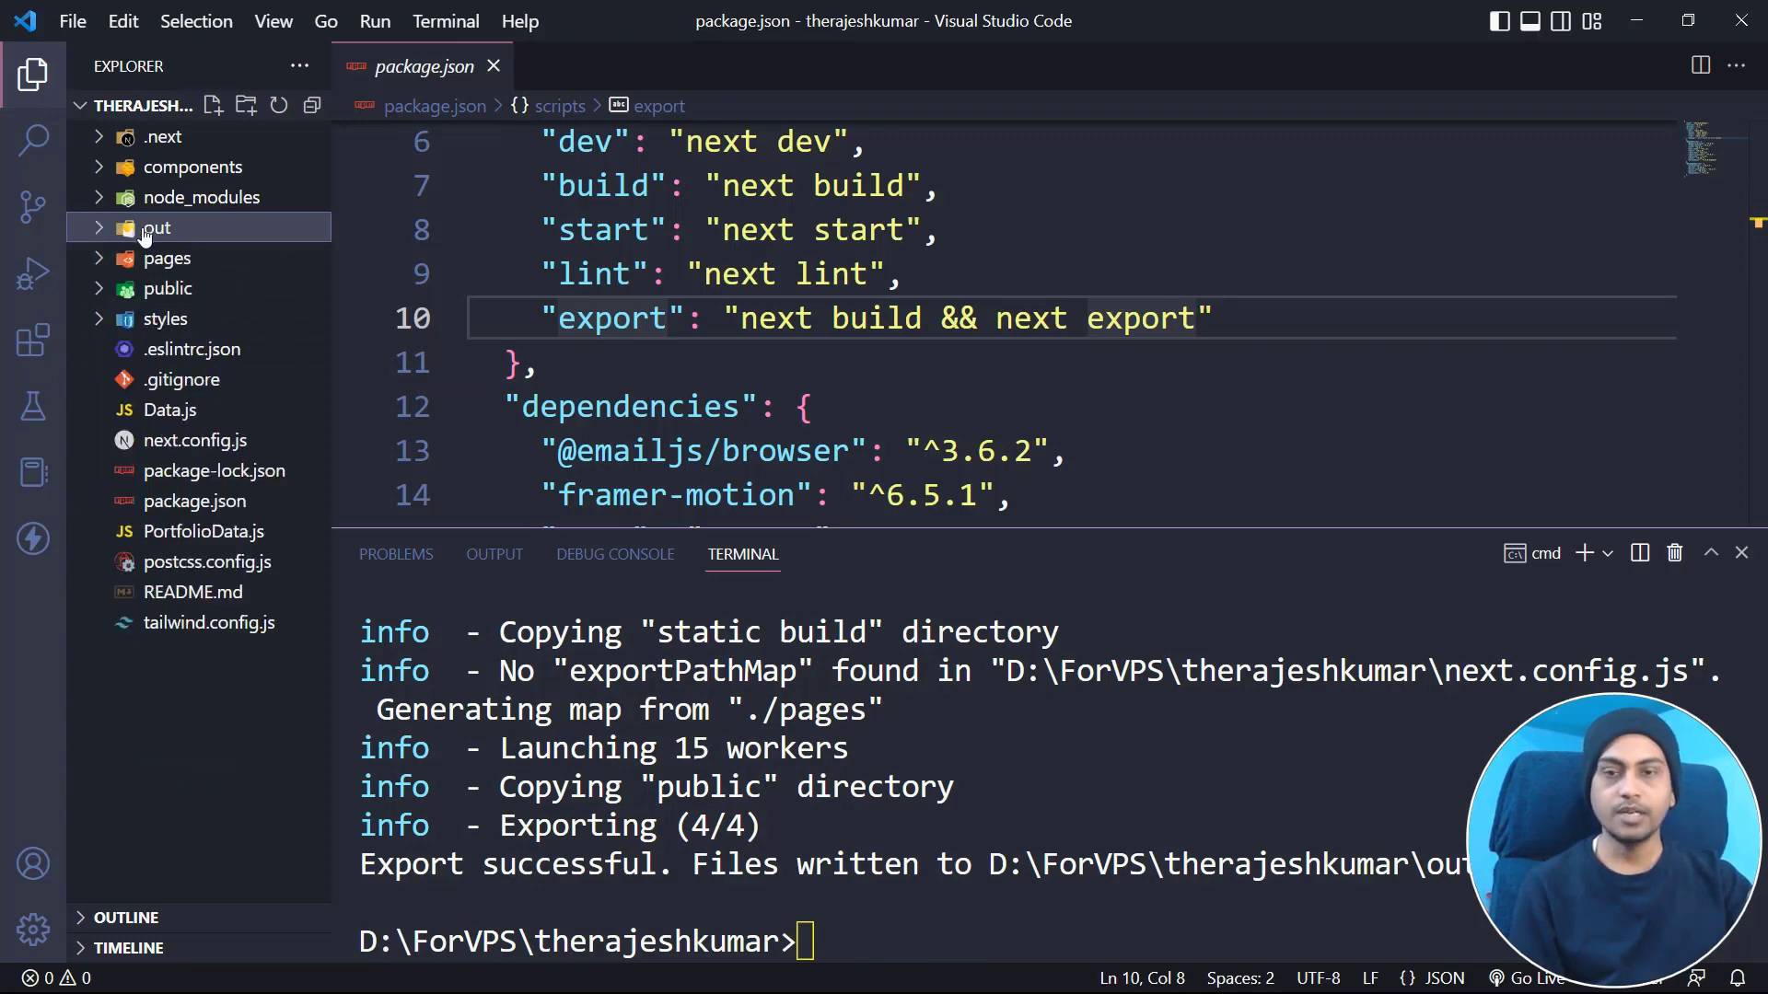
click(146, 232)
click(145, 232)
click(146, 232)
click(145, 232)
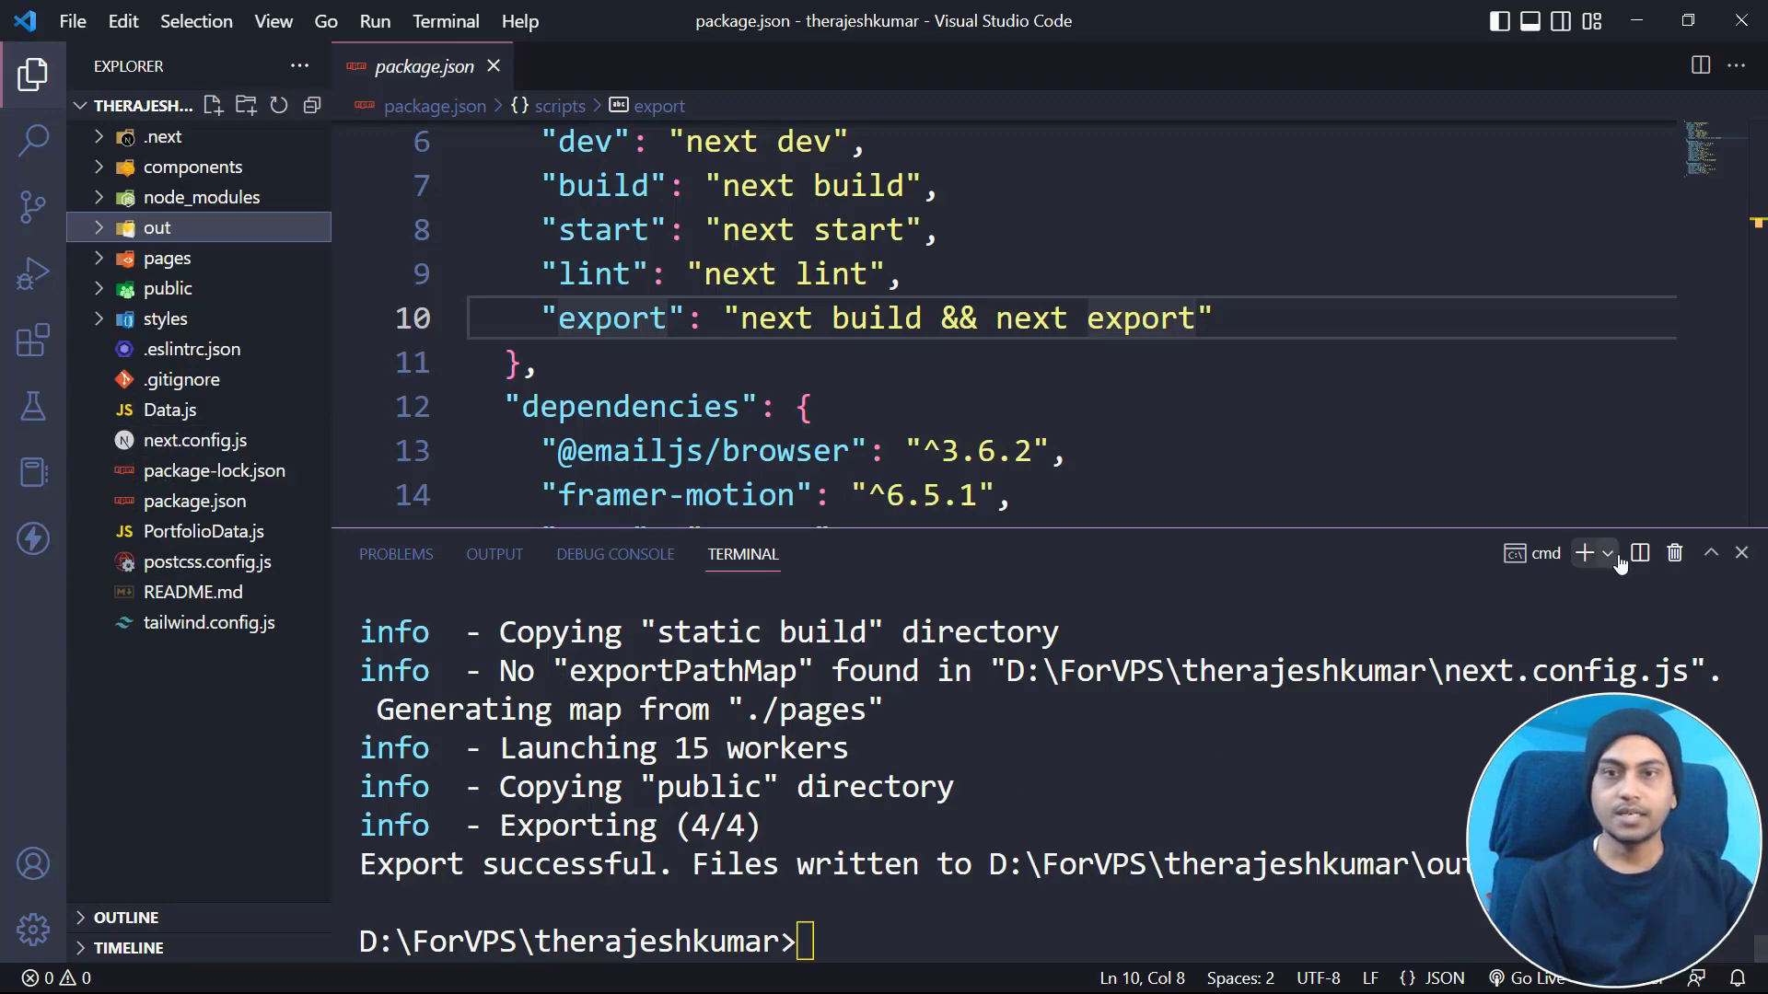
- Kill the terminal session, then close package.json and the code editor
click(1675, 554)
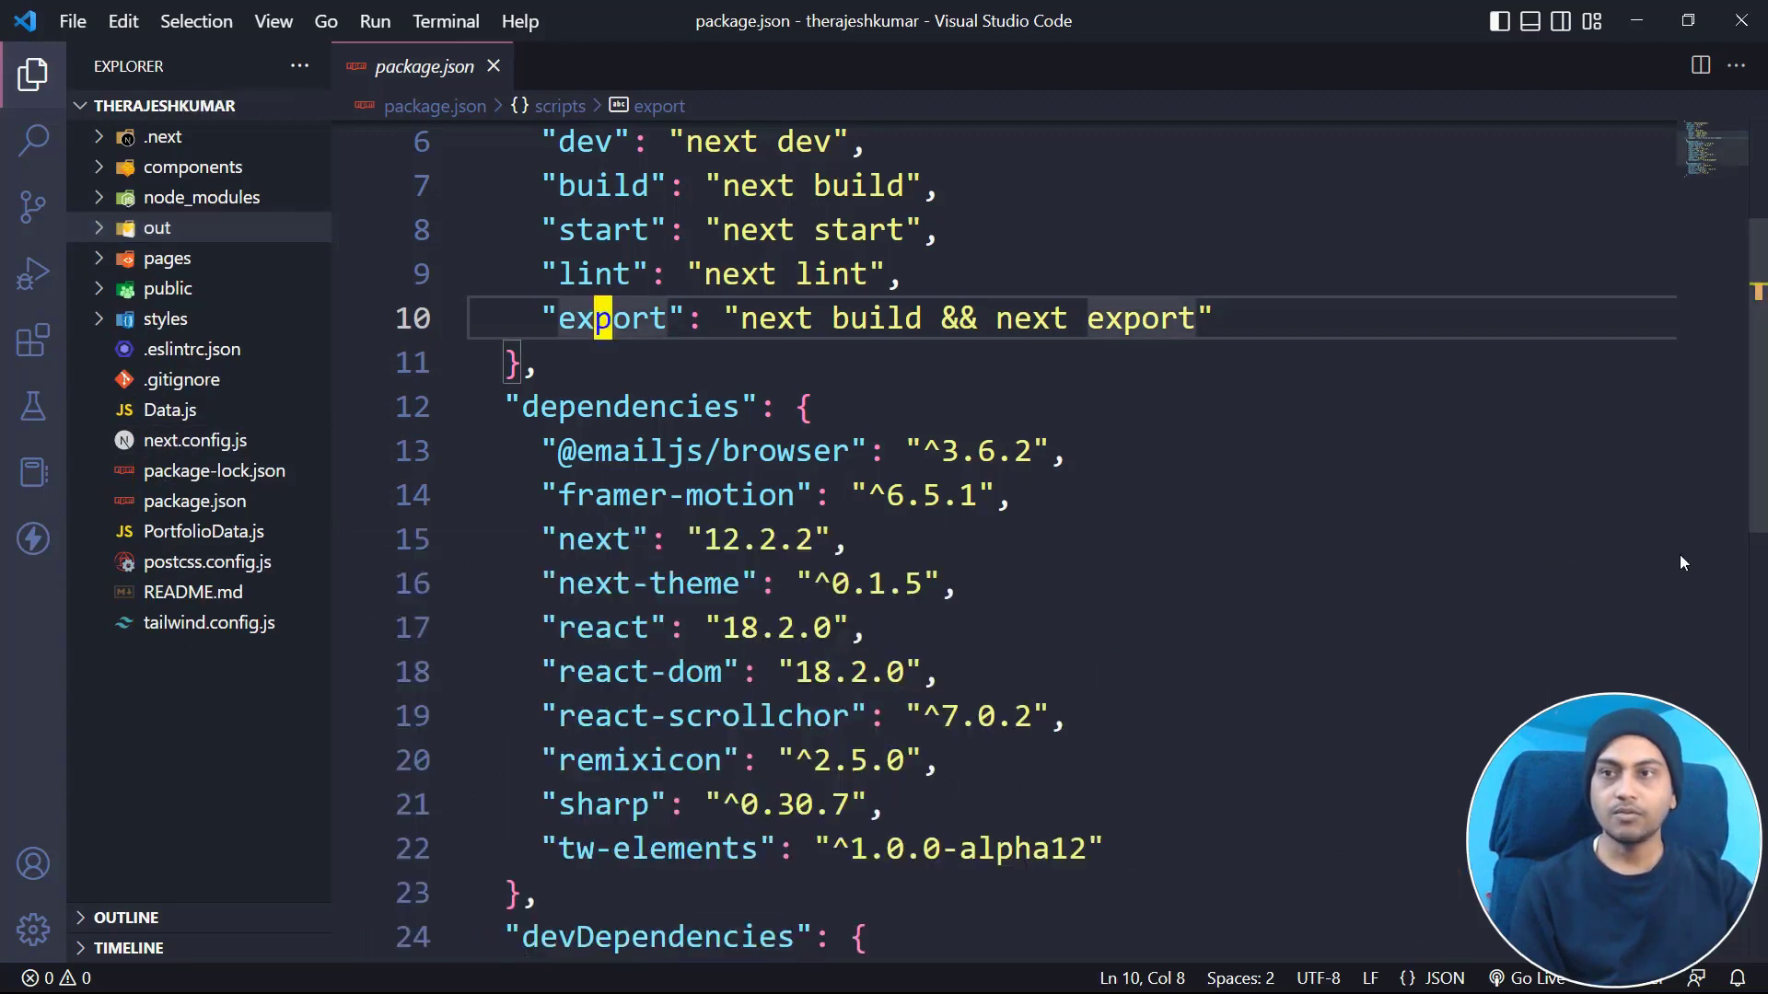
click(493, 66)
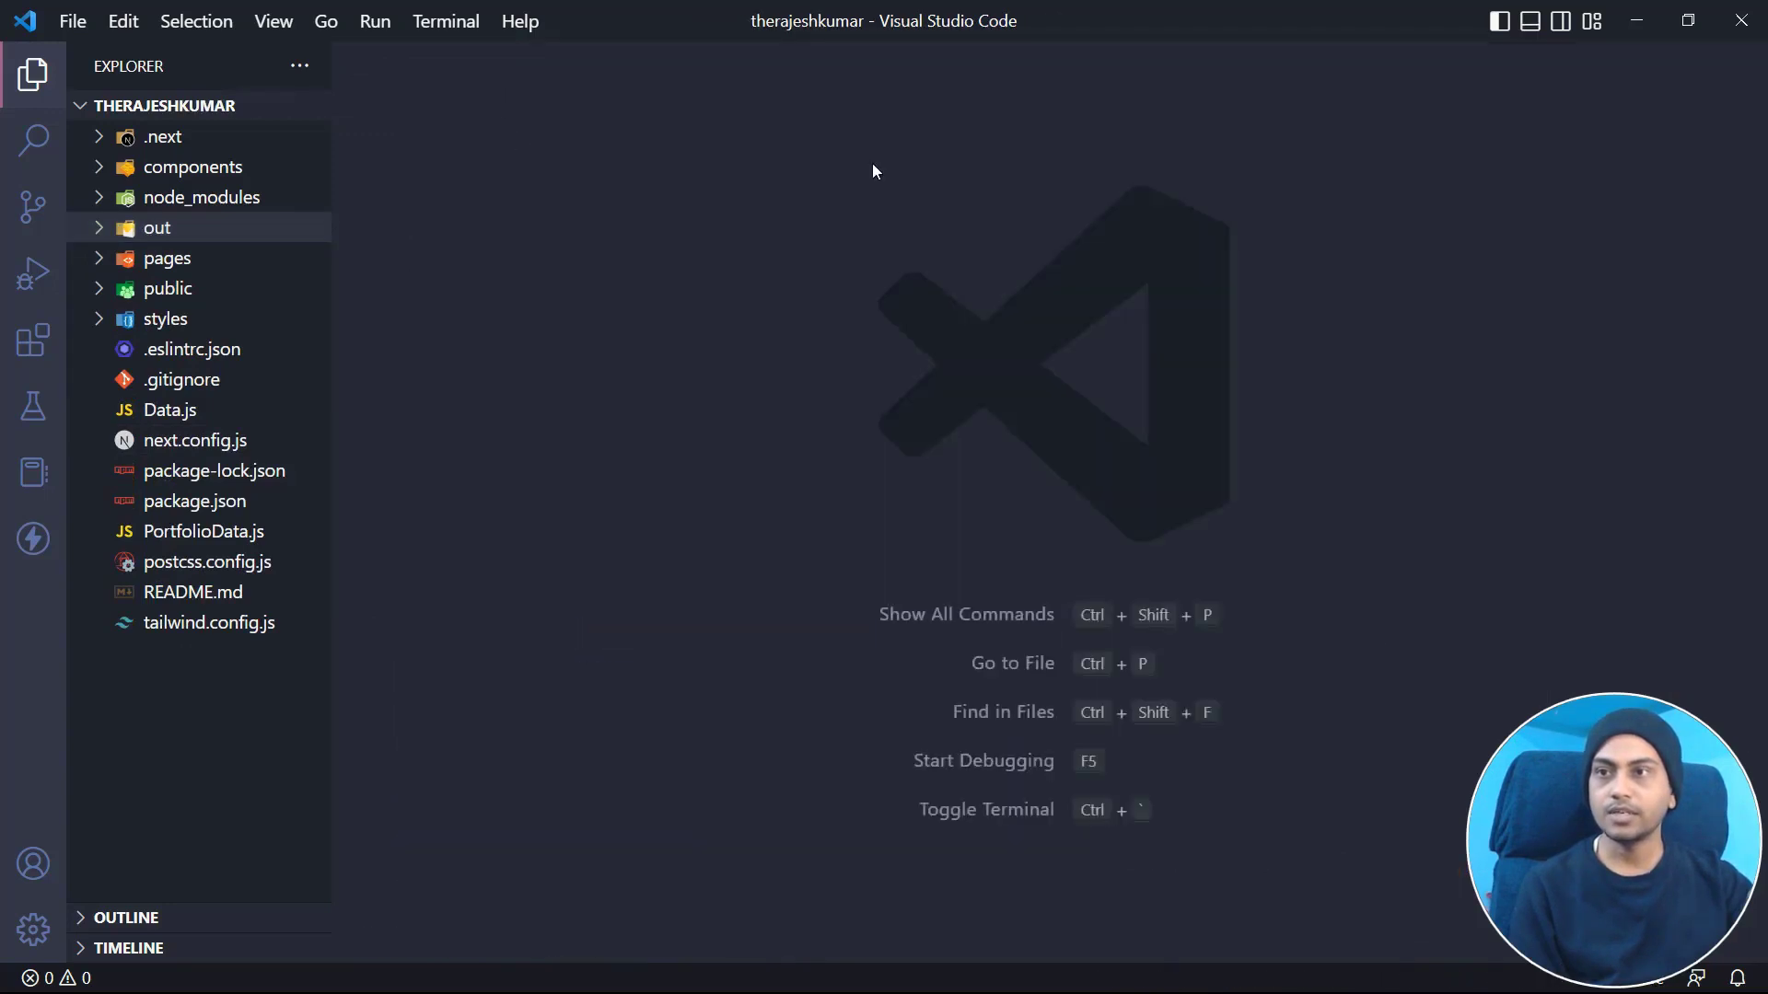
click(1739, 27)
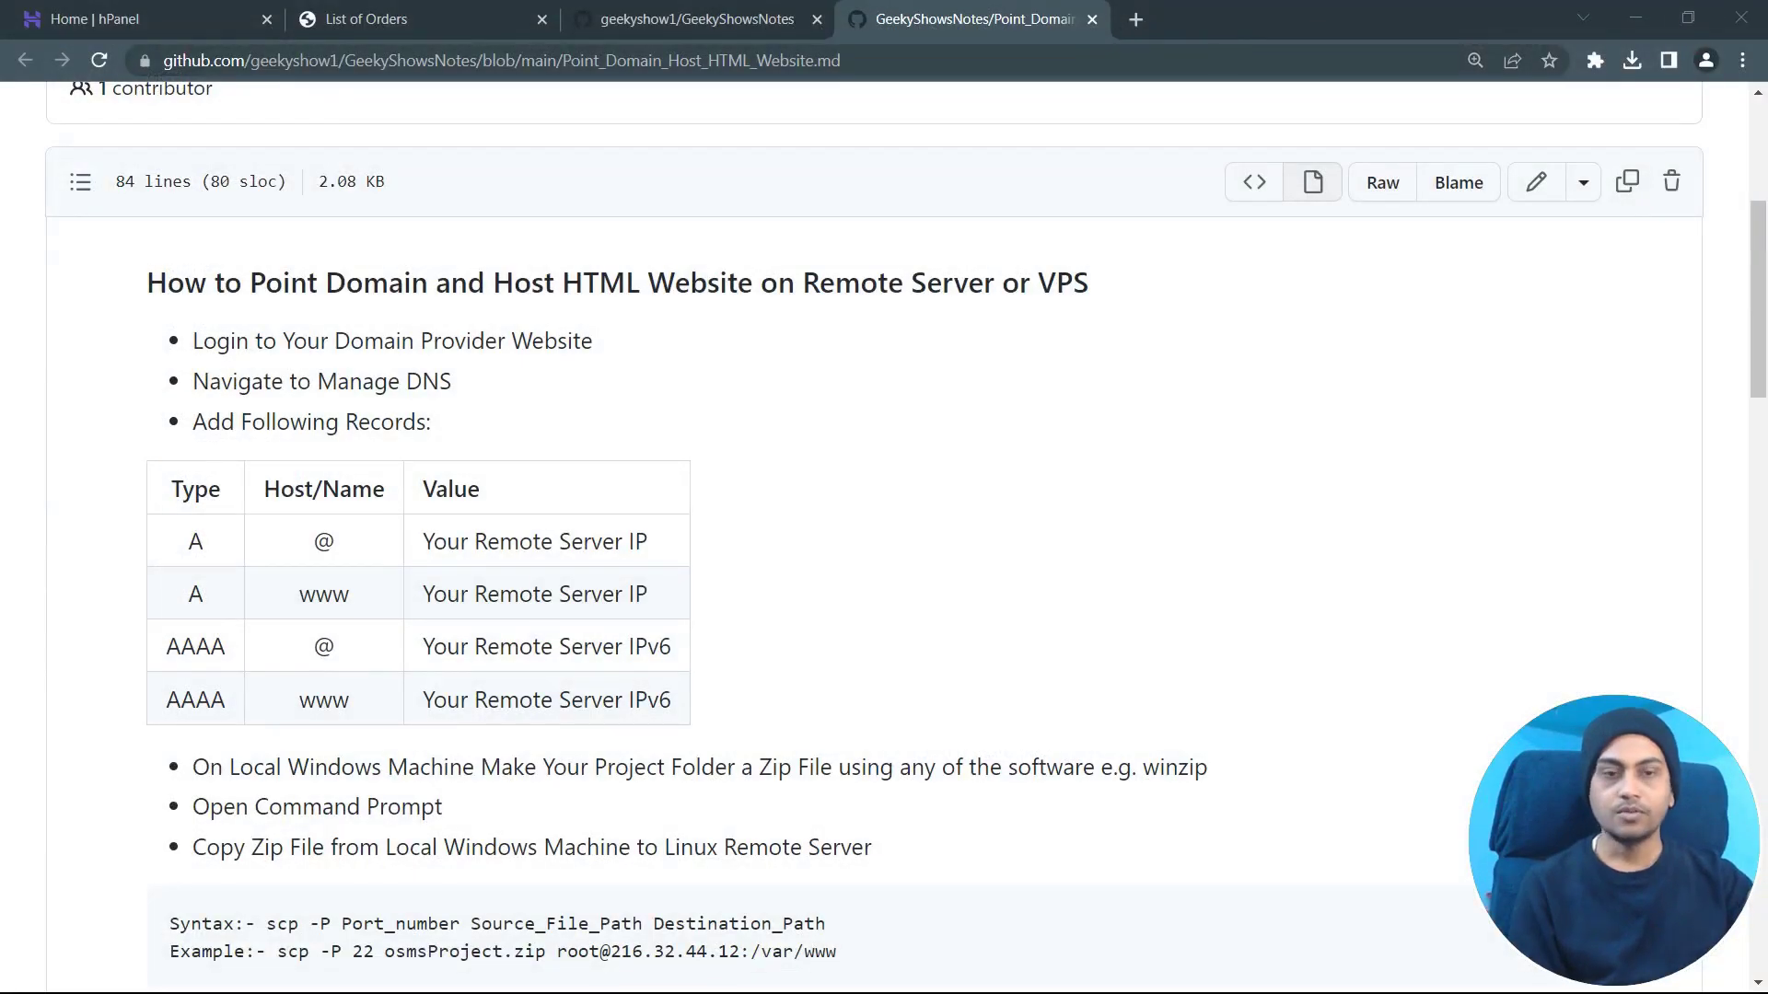
- Switch to File Explorer and compress the project's exported out folder into out.zip with WinZip
key(alt+Tab)
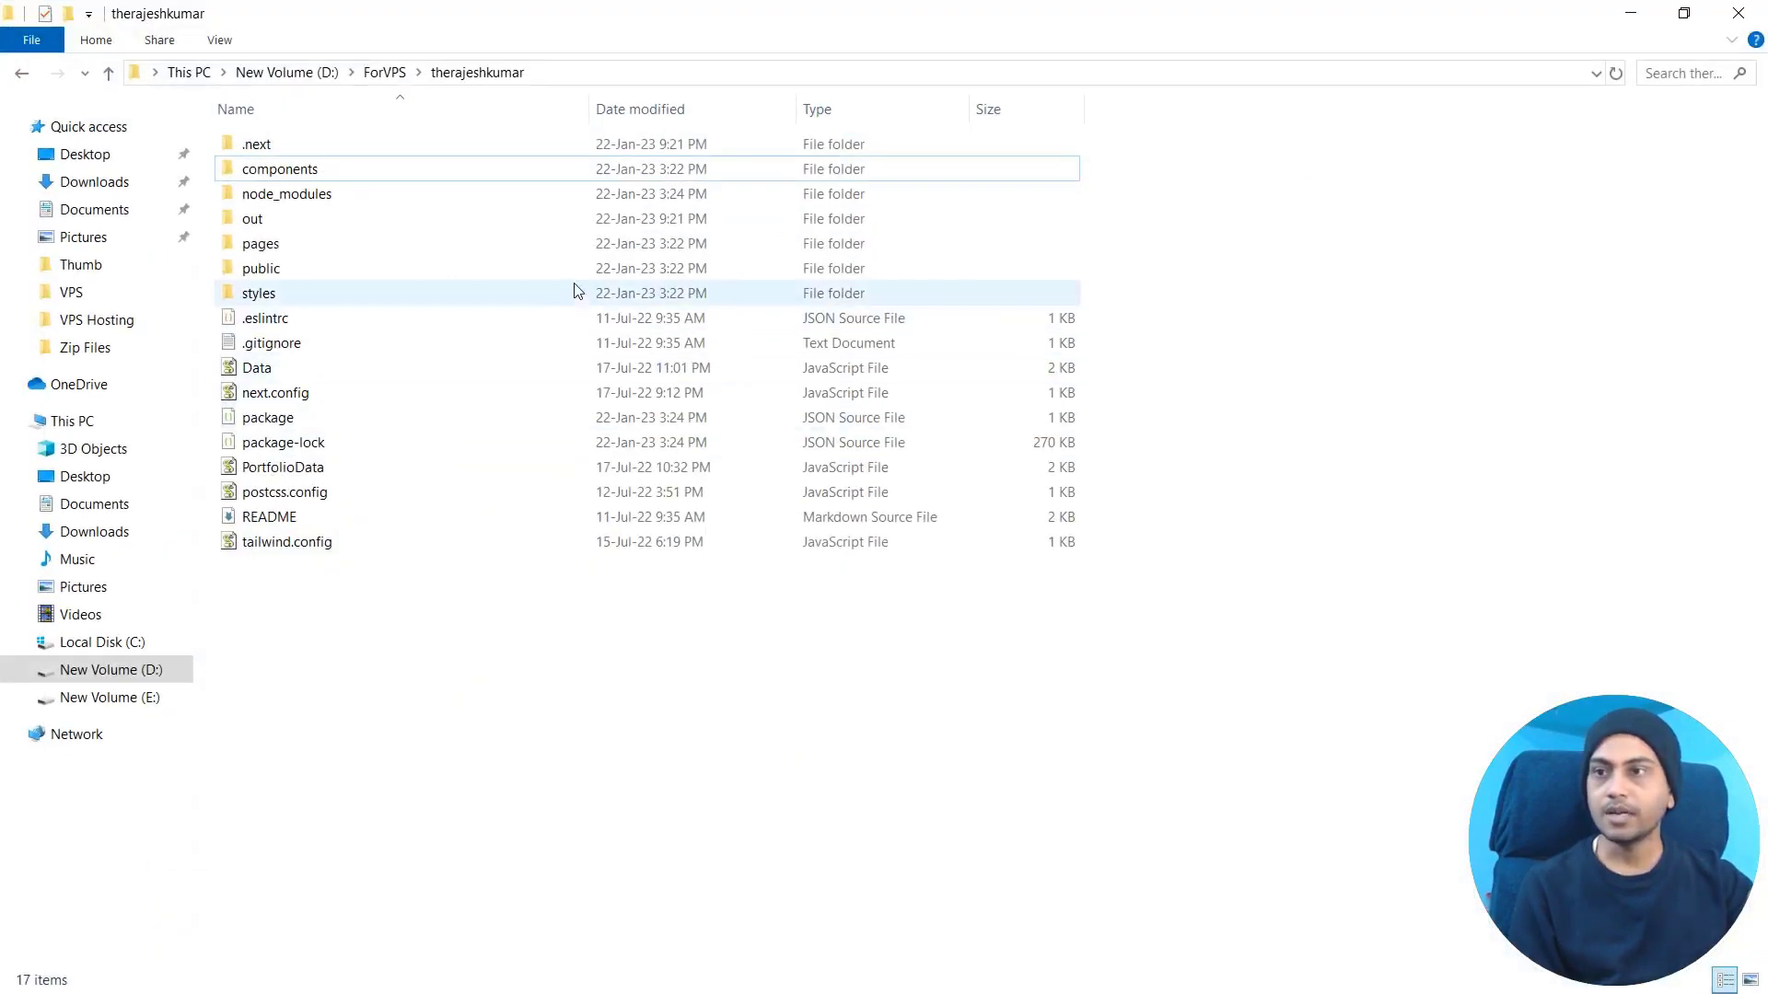
click(336, 228)
double_click(333, 227)
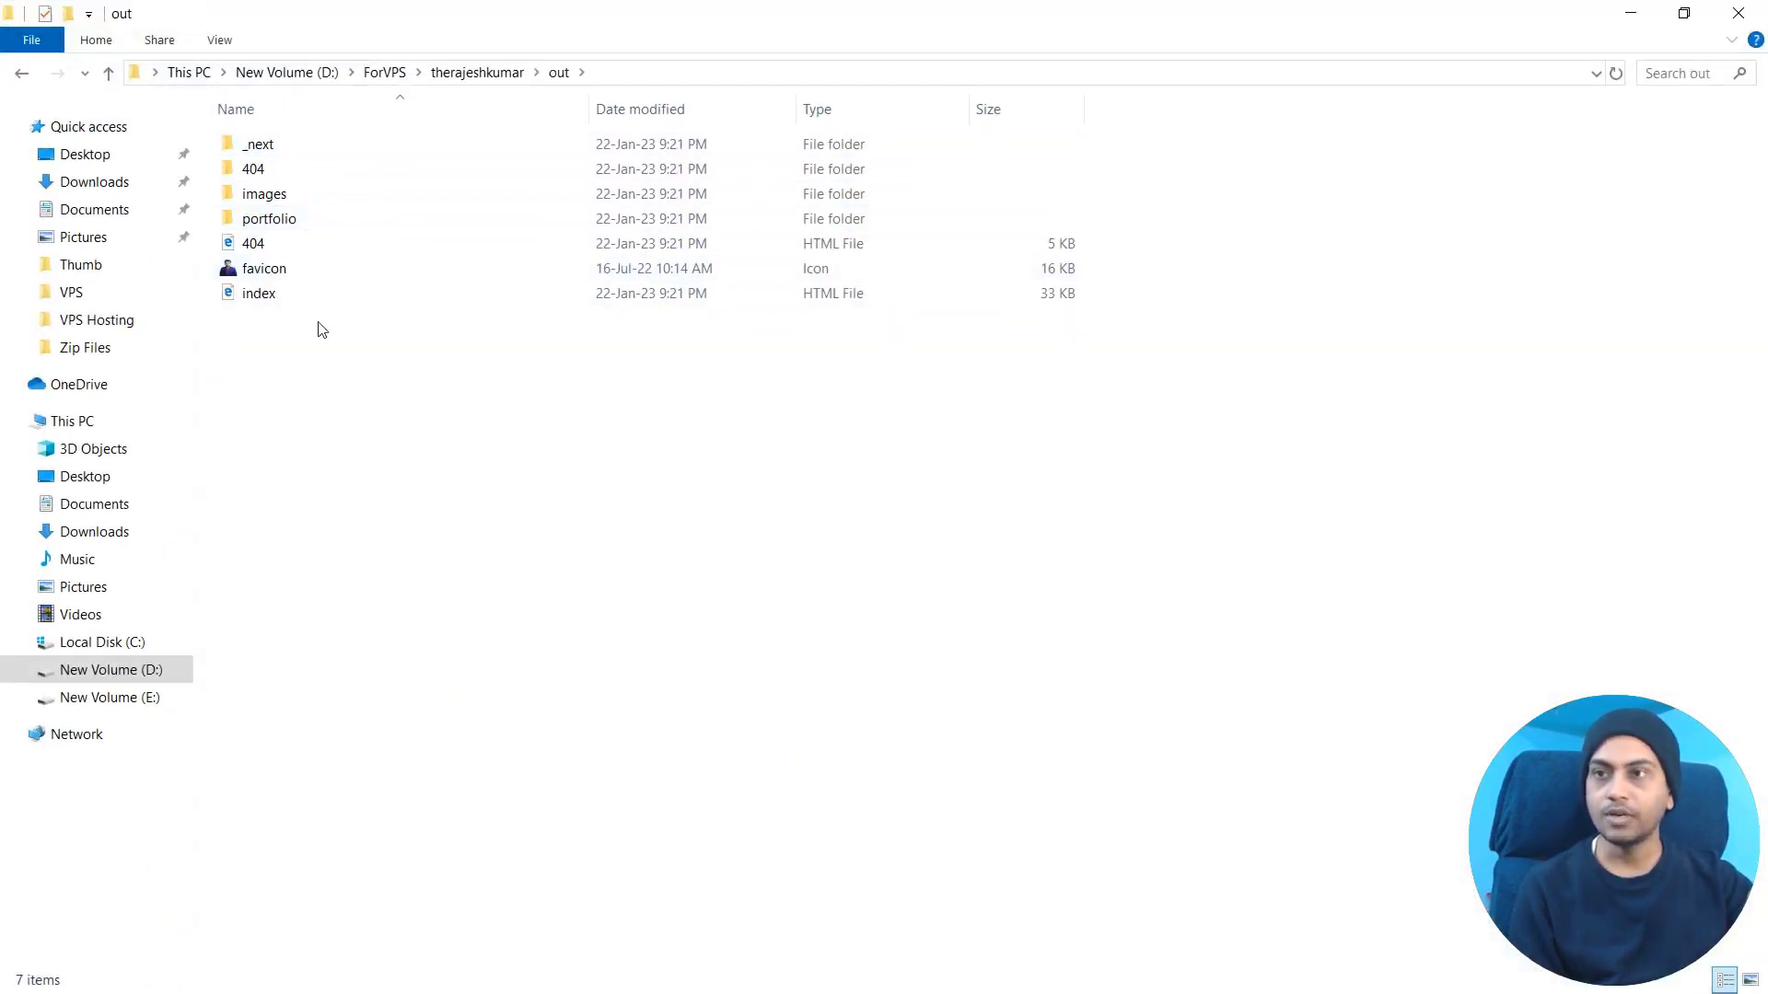
click(22, 74)
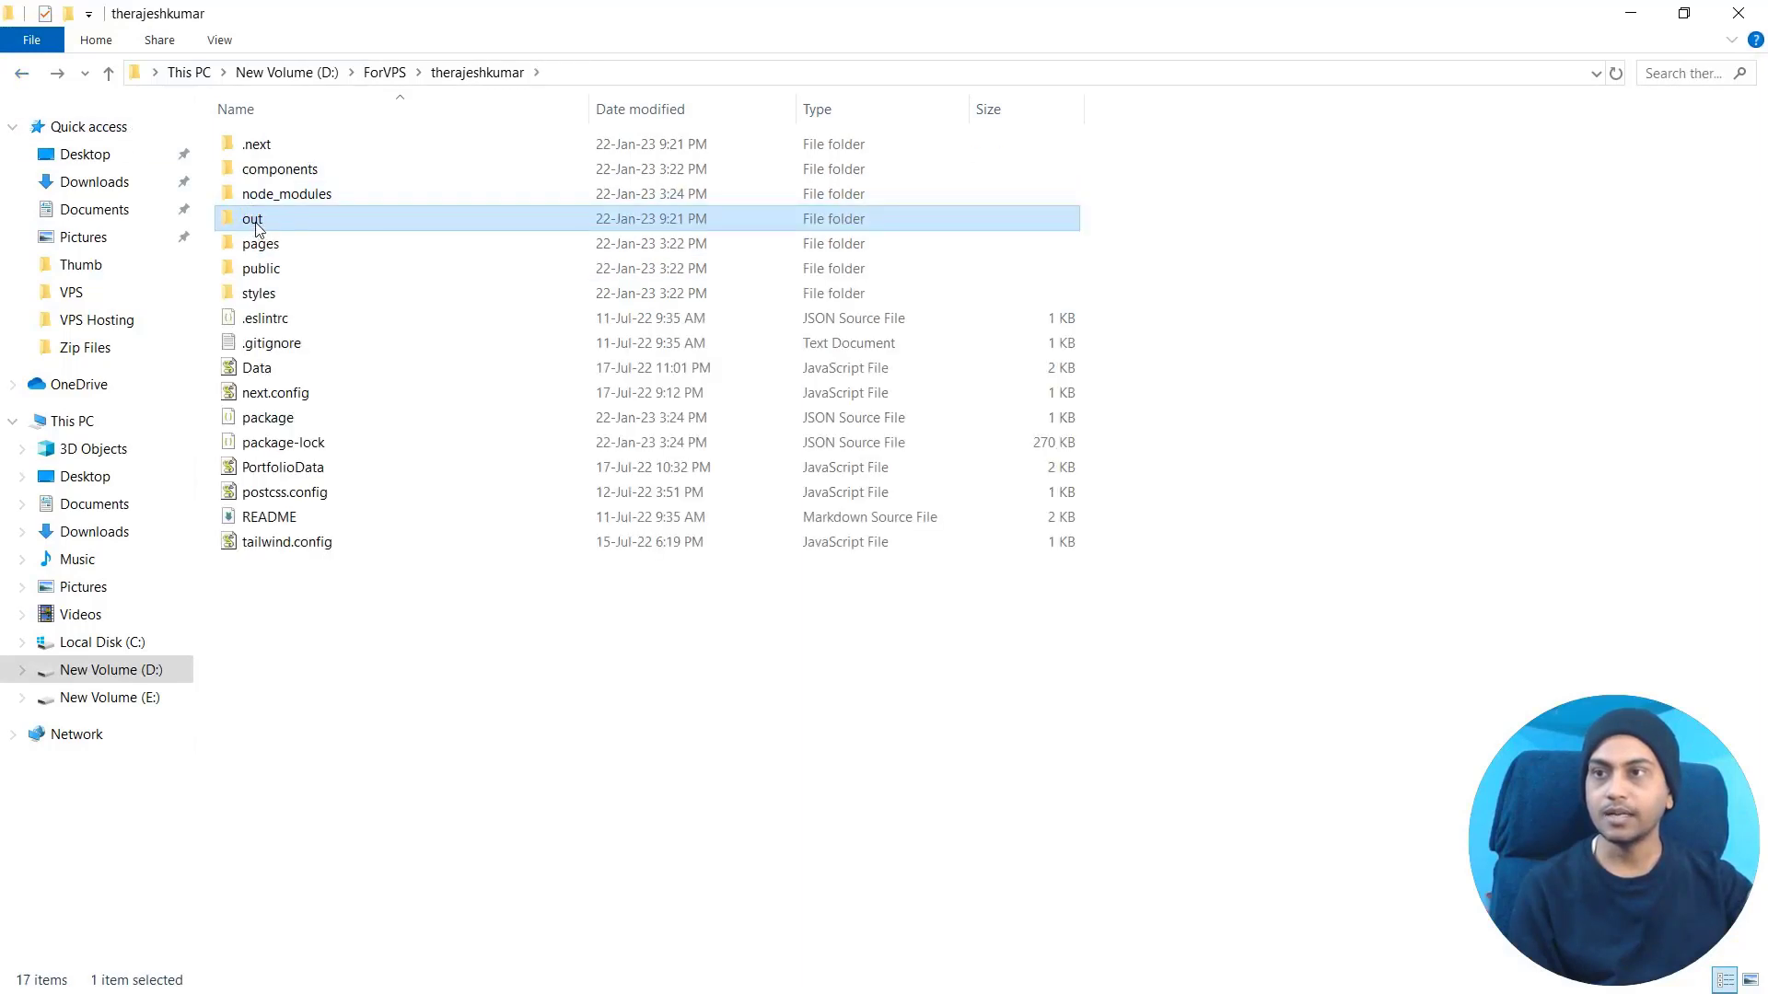
right_click(256, 226)
mouse_move(178, 482)
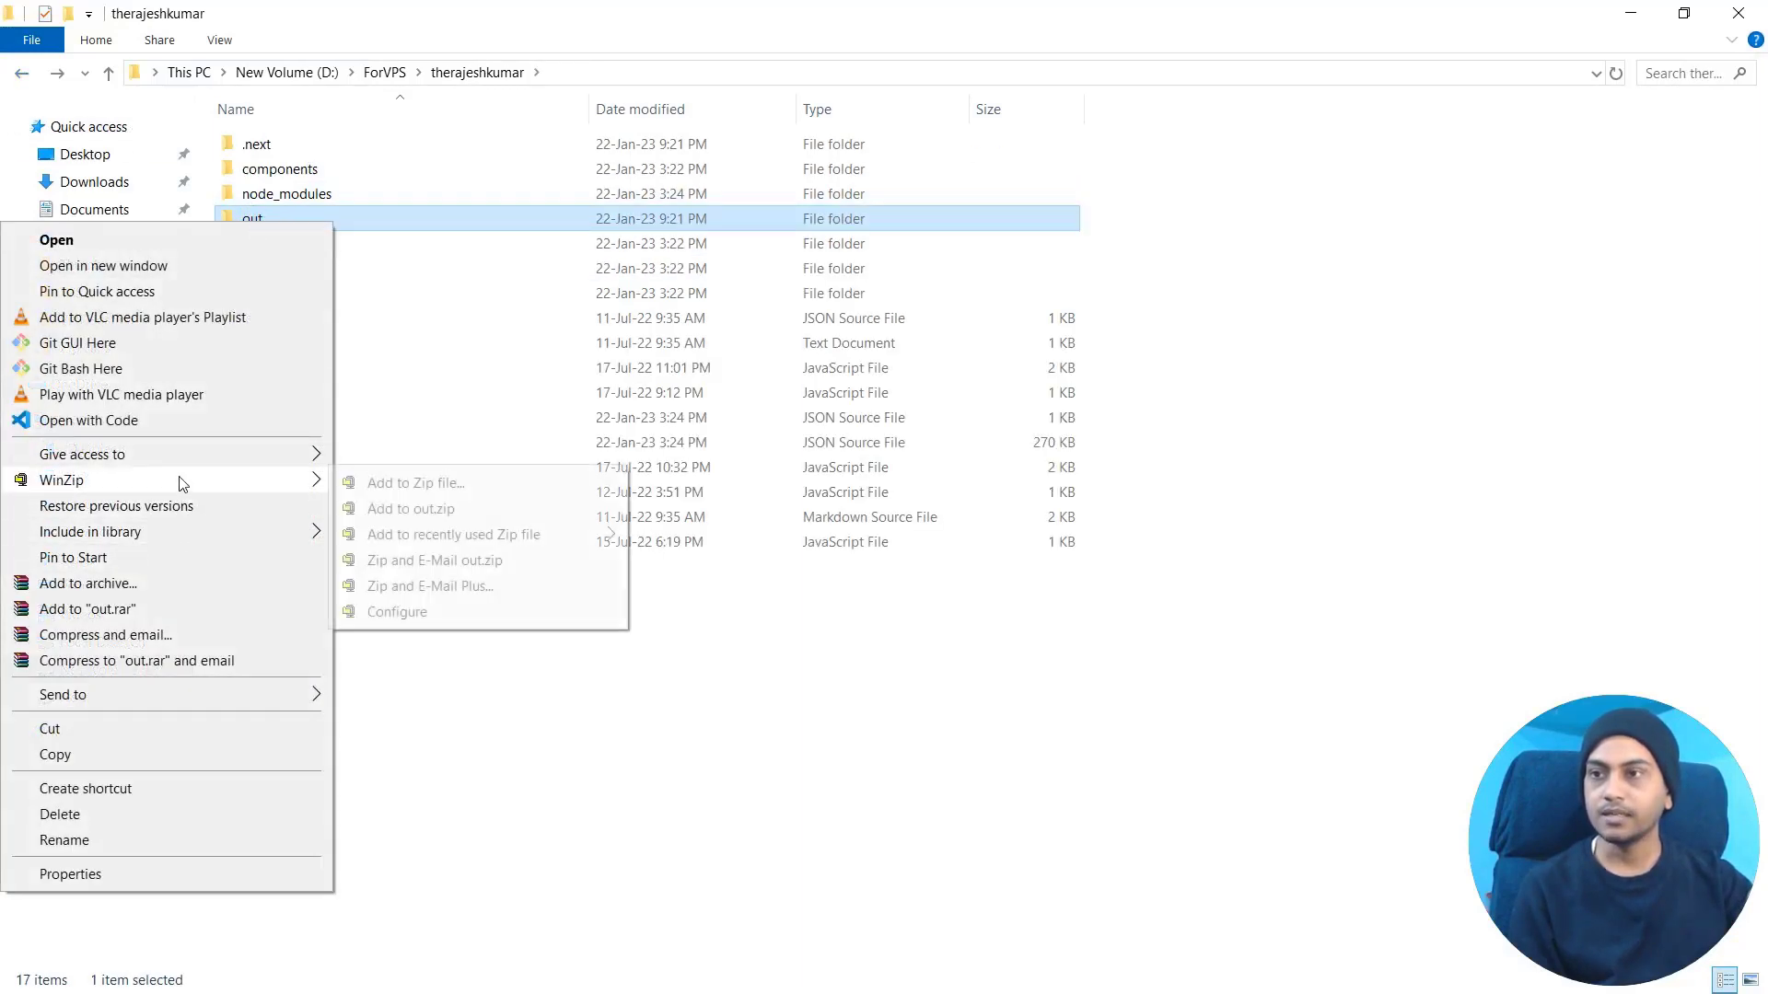
click(411, 511)
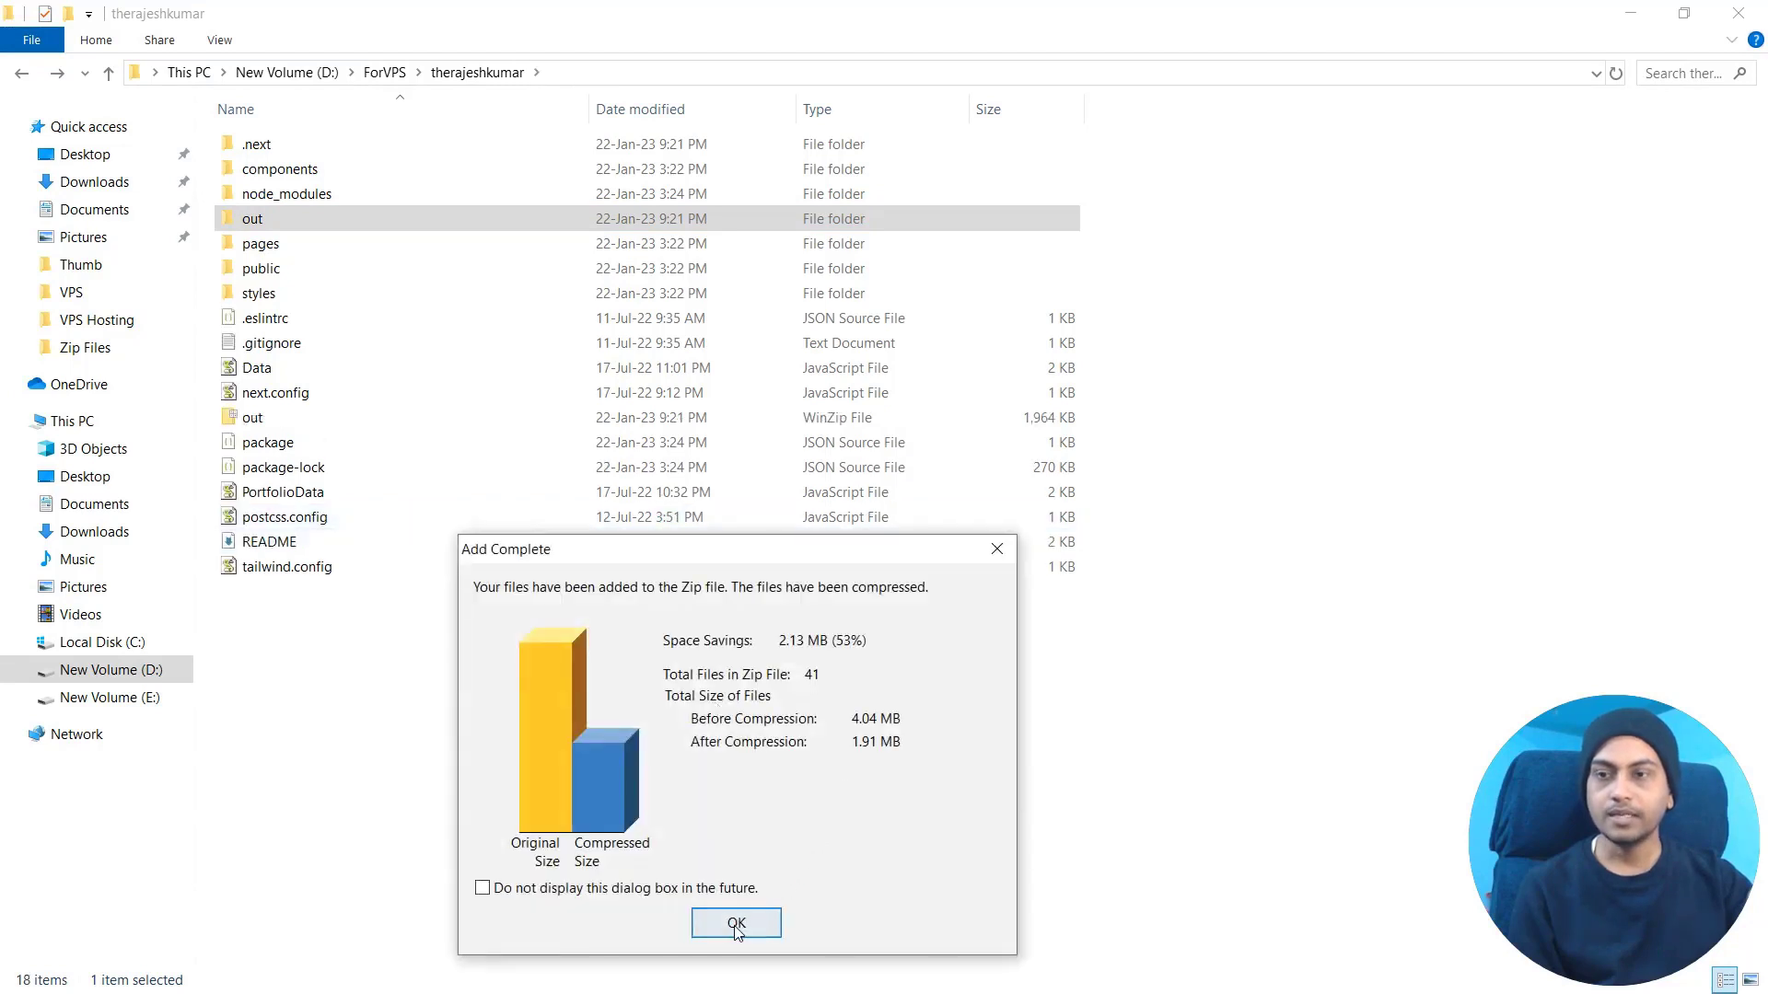
click(737, 924)
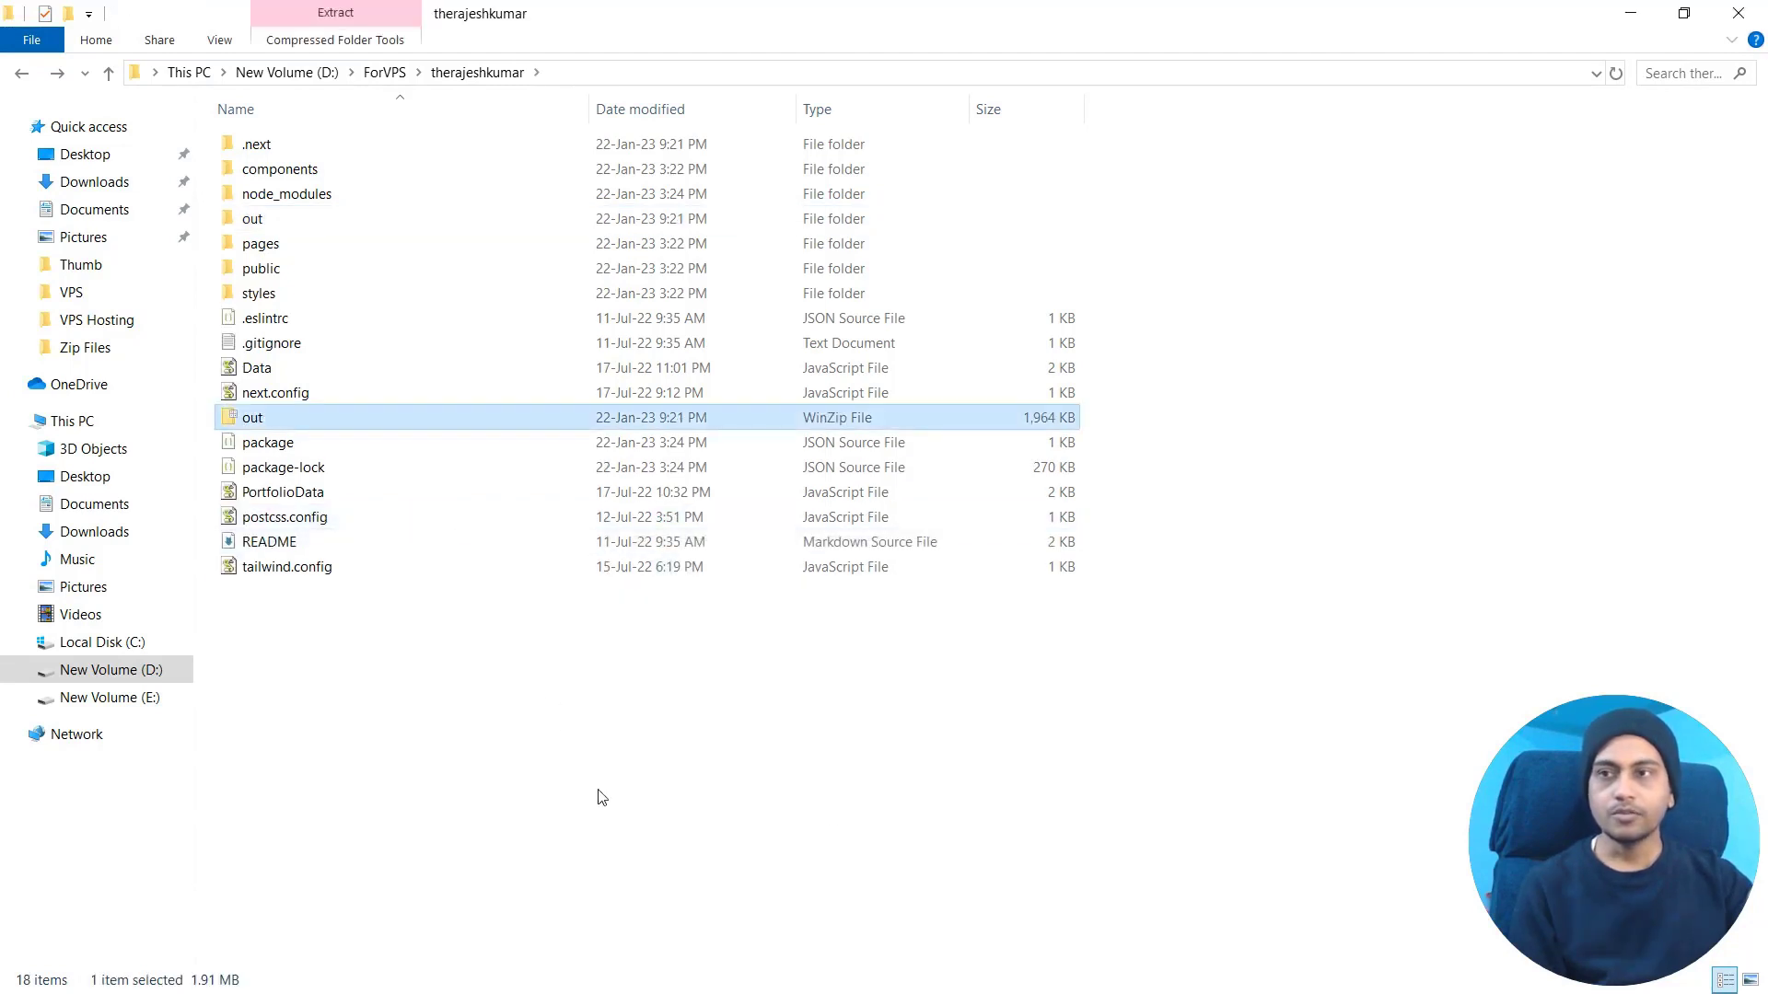
- Switch to the browser and read the first instructions in Point_Domain_Host_HTML_Website.md for logging in to the domain provider
key(alt+Tab)
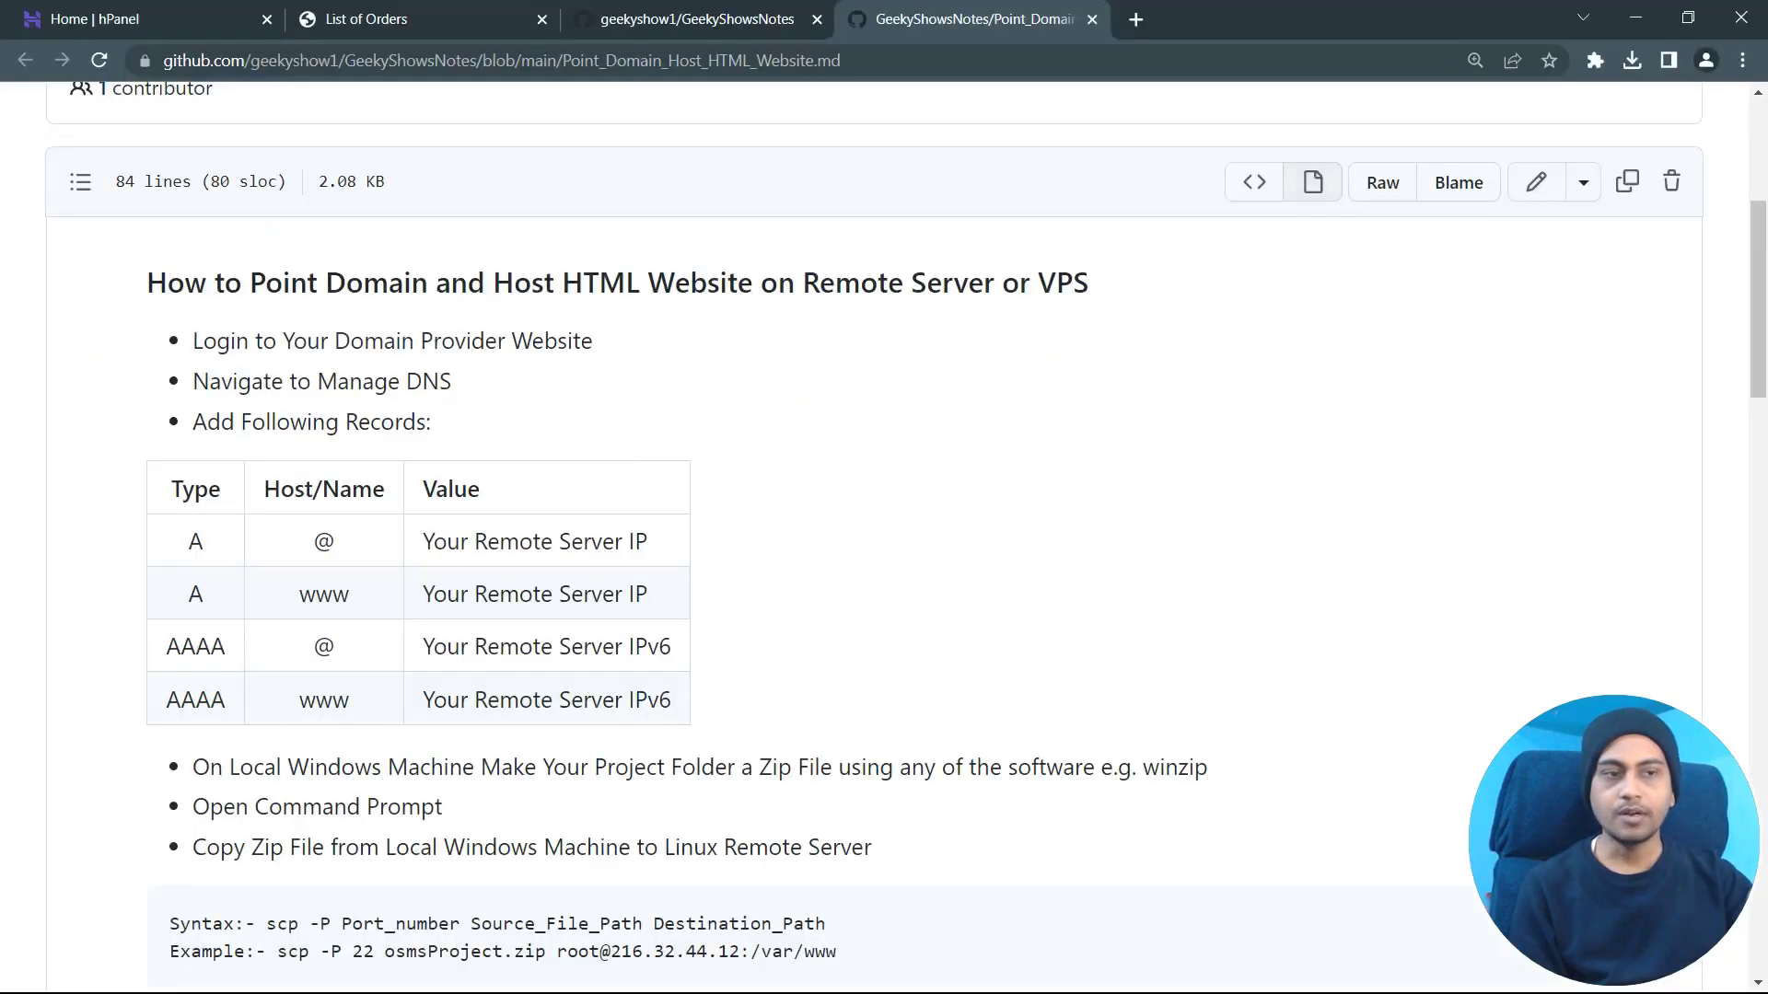
scroll(368, 350, up, 5)
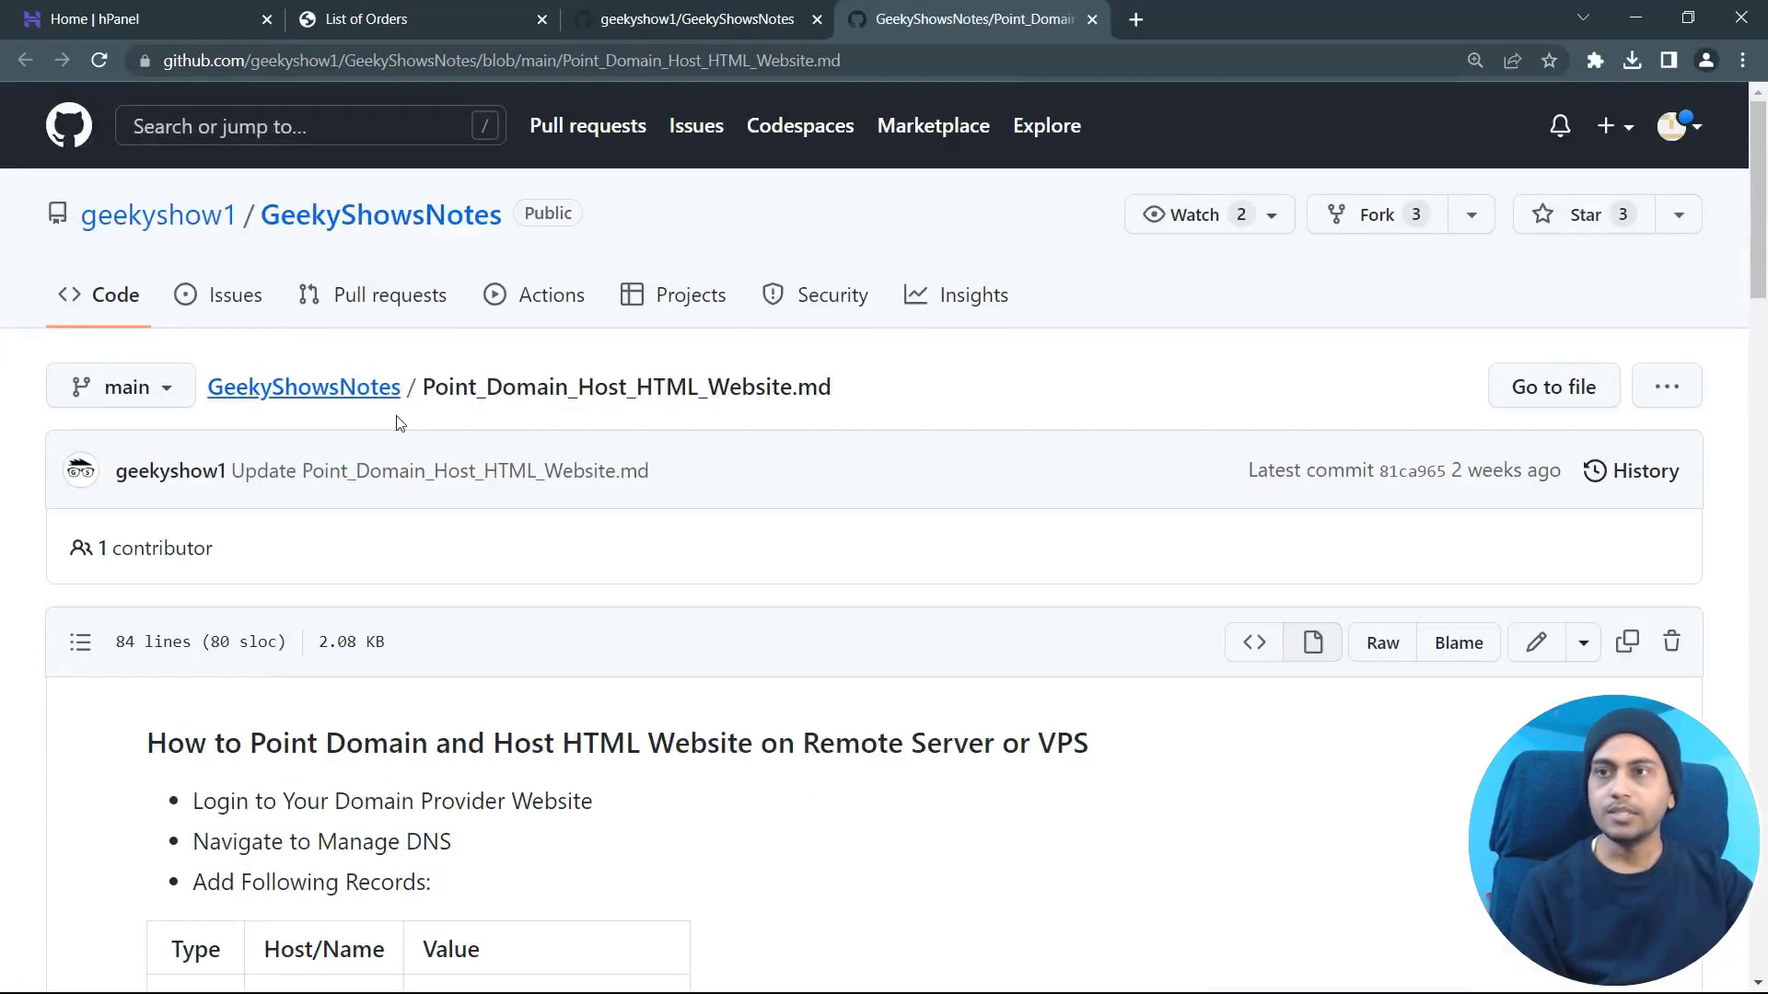
scroll(405, 479, down, 4)
drag(333, 457, 604, 474)
click(774, 535)
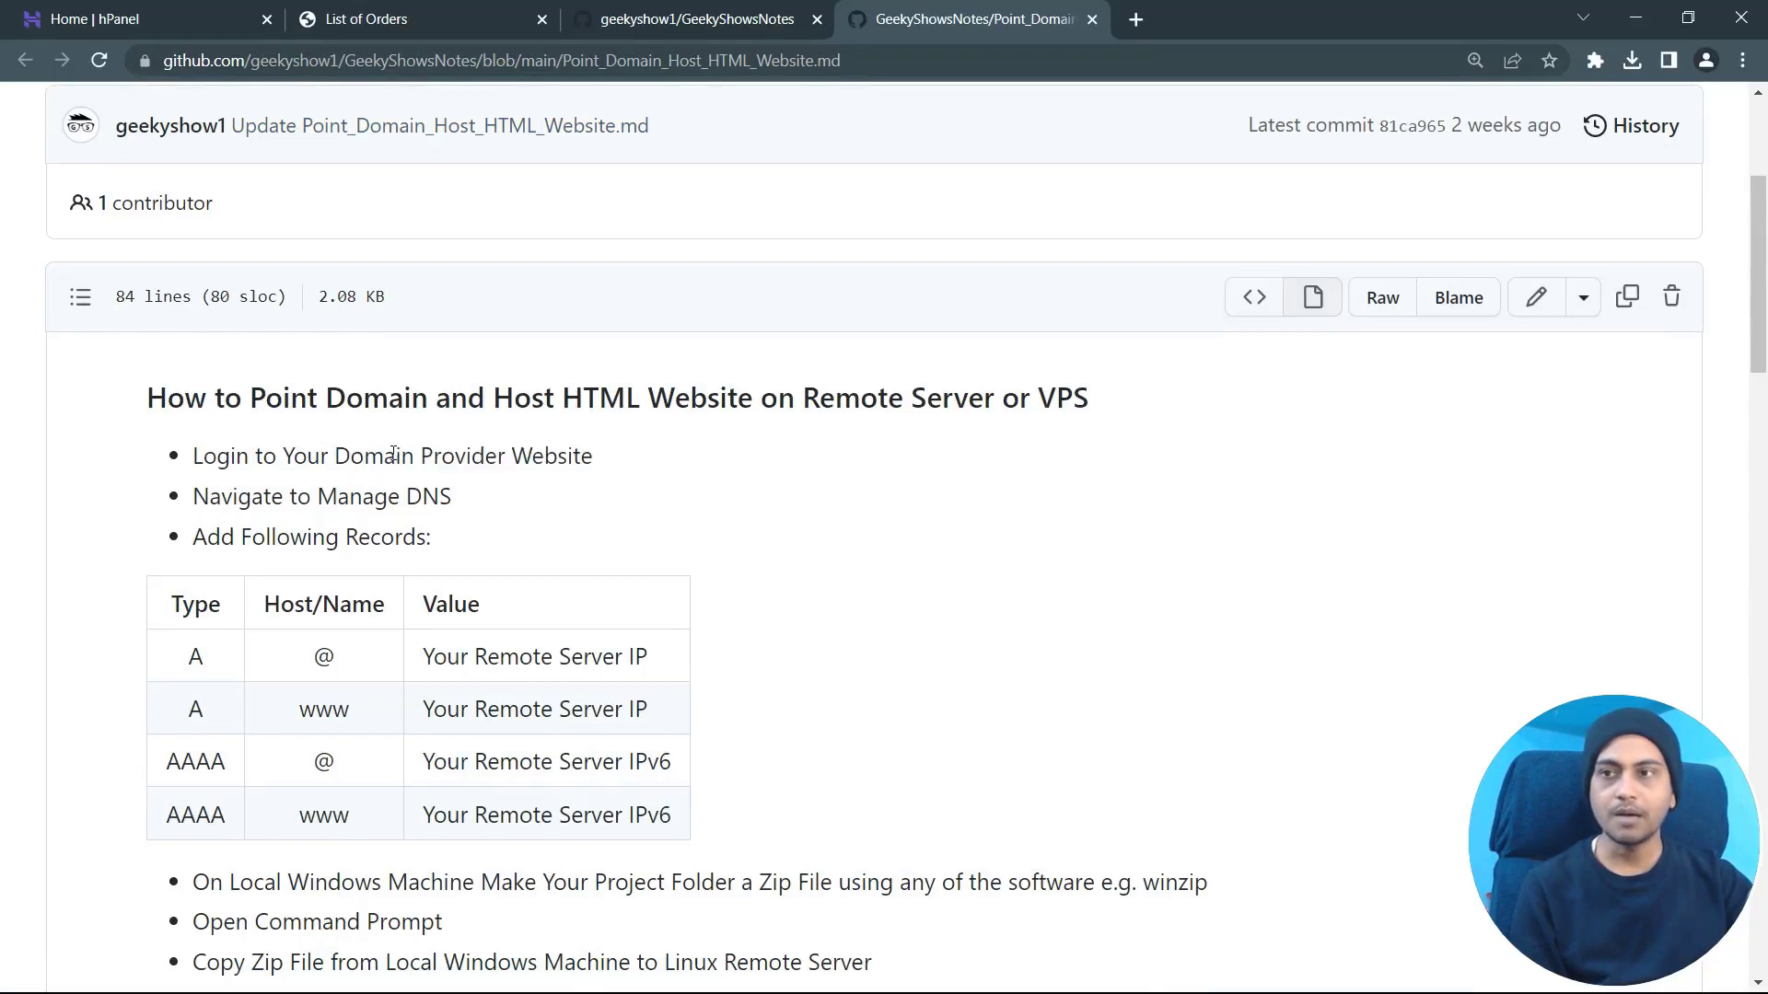
drag(362, 456, 639, 461)
click(713, 502)
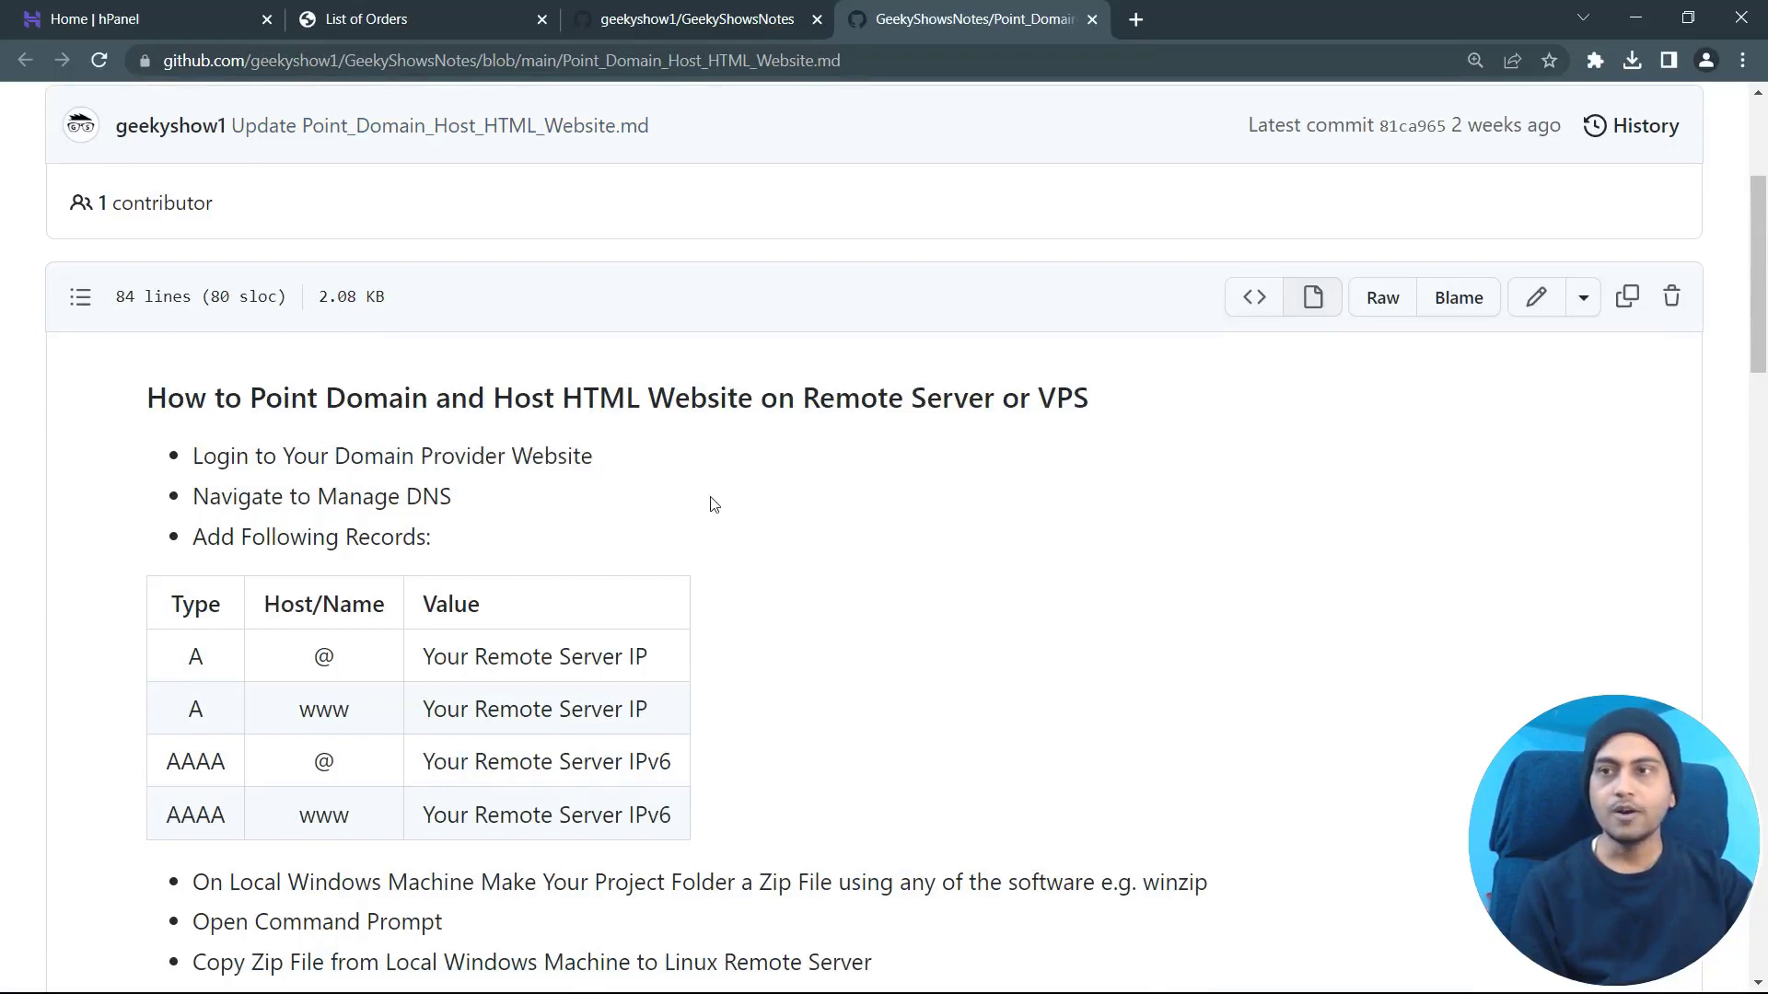
- Open the registered domain's management page from the BigRock List of Orders
click(392, 11)
mouse_move(544, 422)
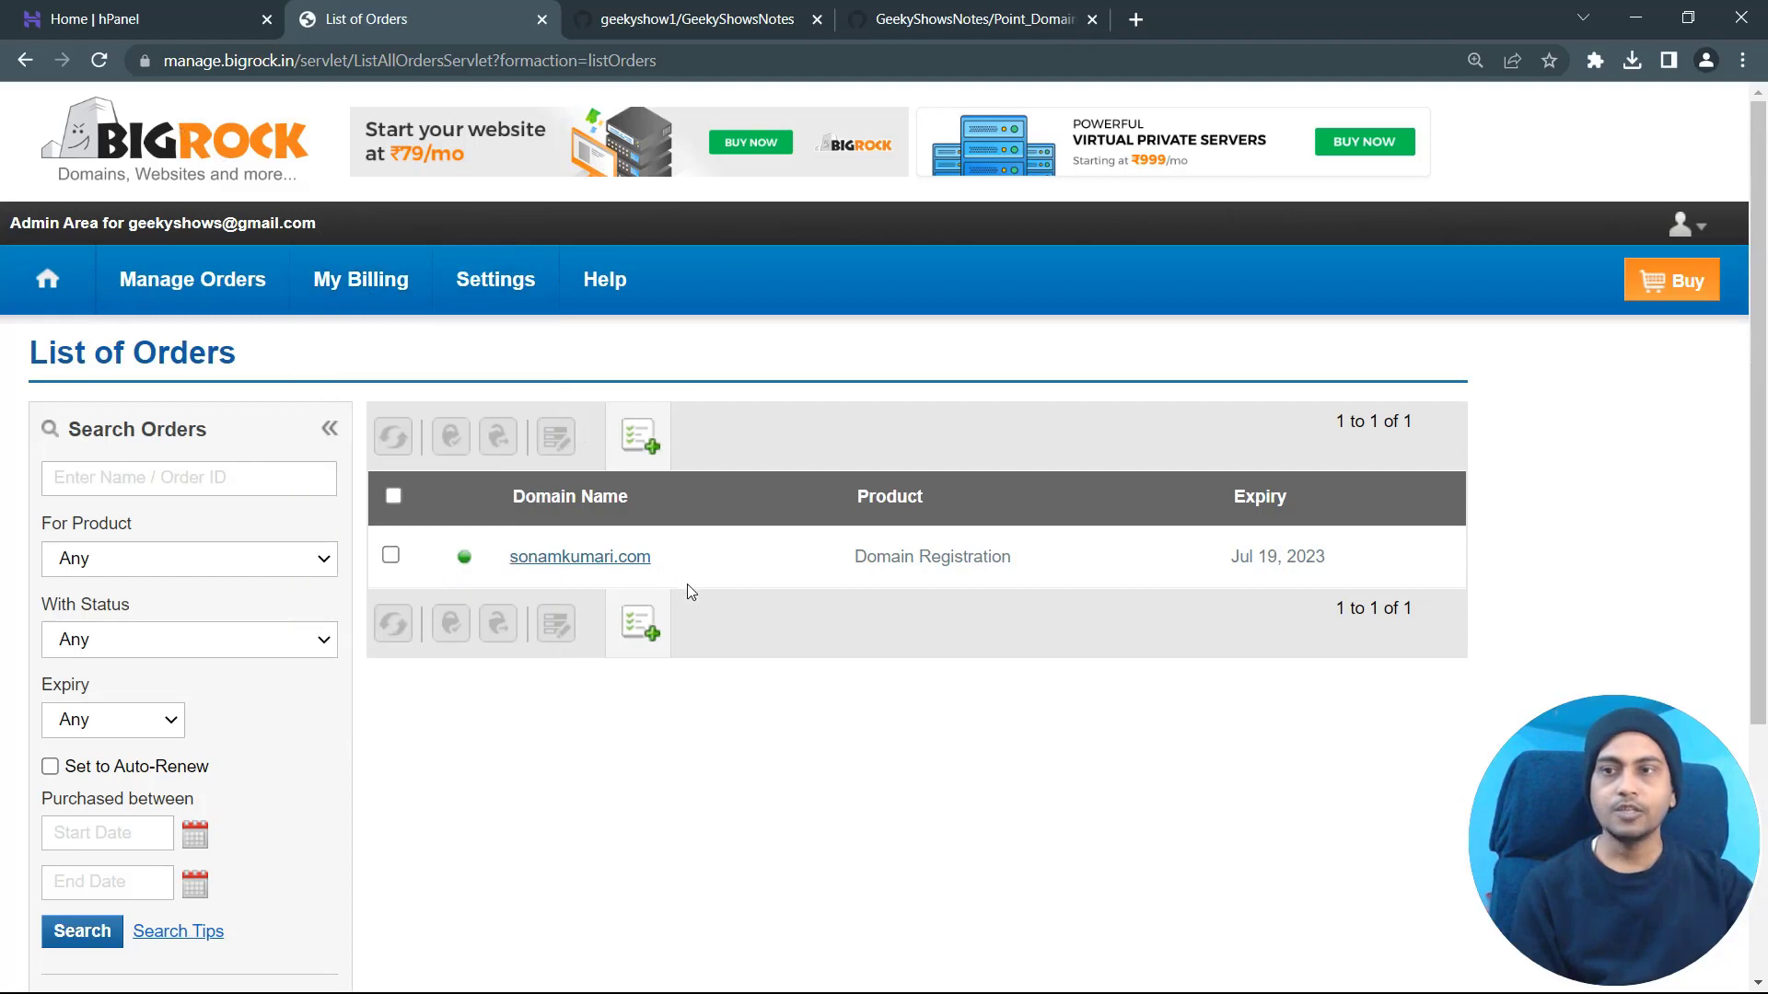
click(611, 564)
- Check the Manage DNS instruction in the GitHub notes and locate the DNS Management section on the domain's page
click(925, 11)
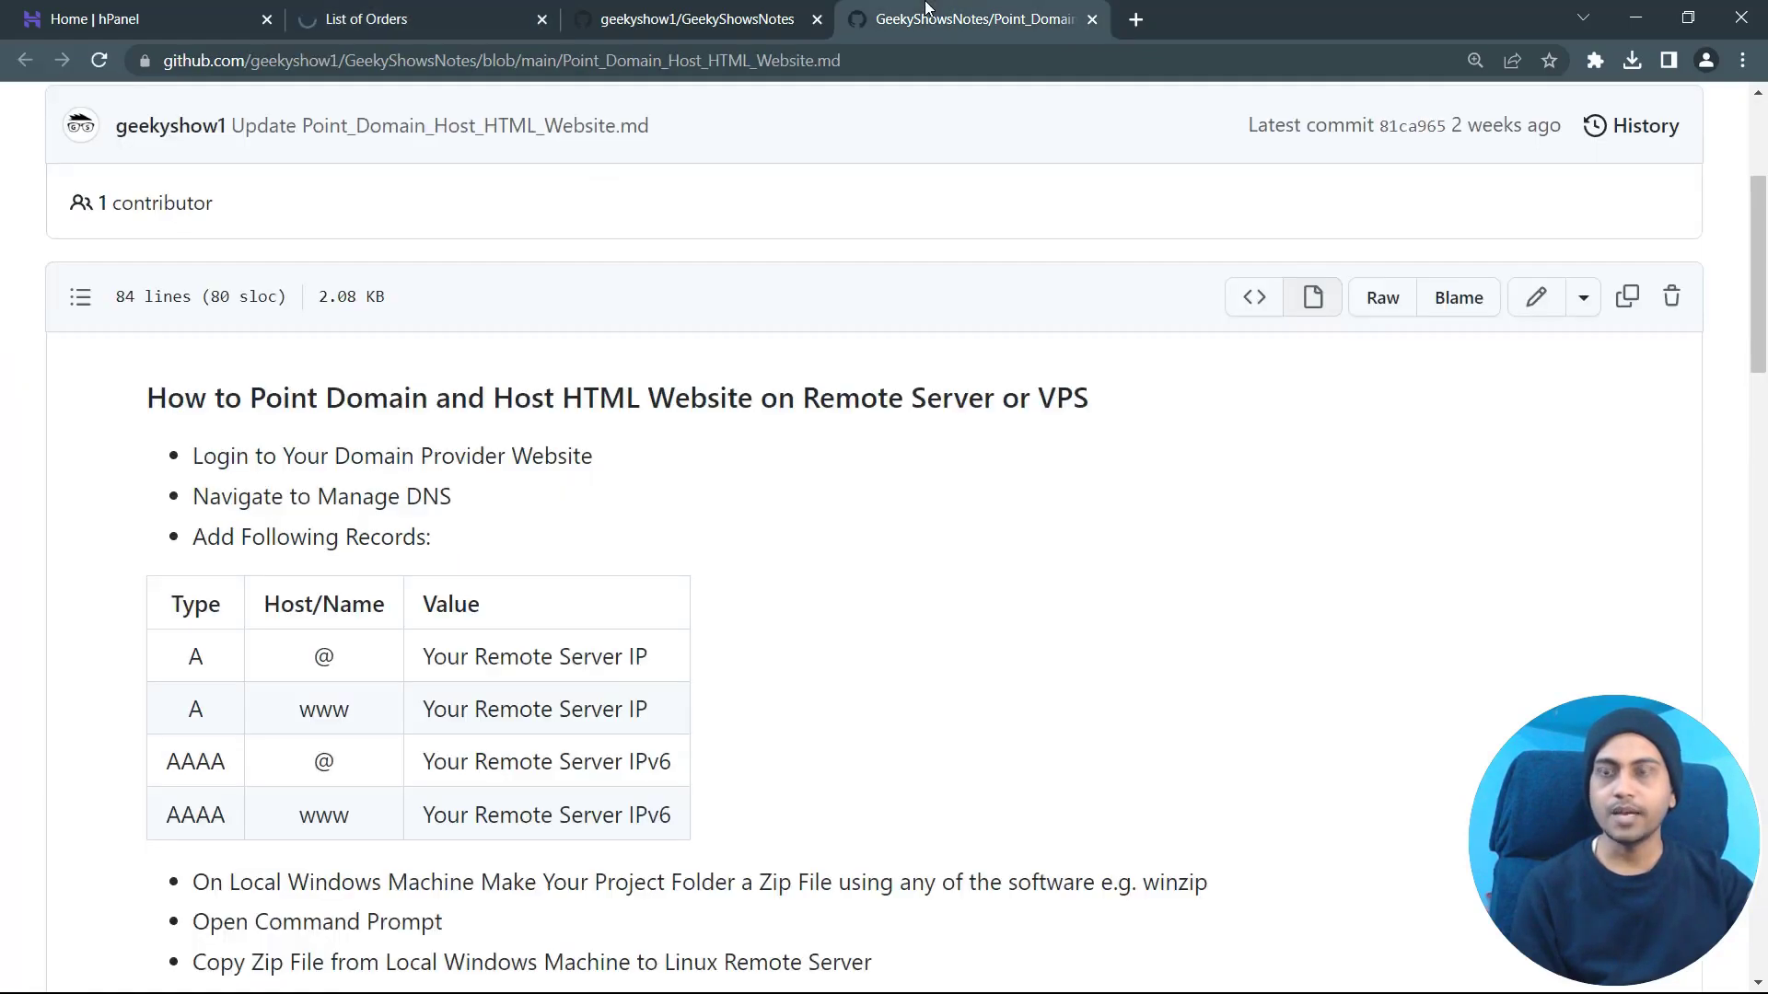
drag(287, 497, 590, 512)
click(606, 520)
click(435, 13)
scroll(709, 700, down, 4)
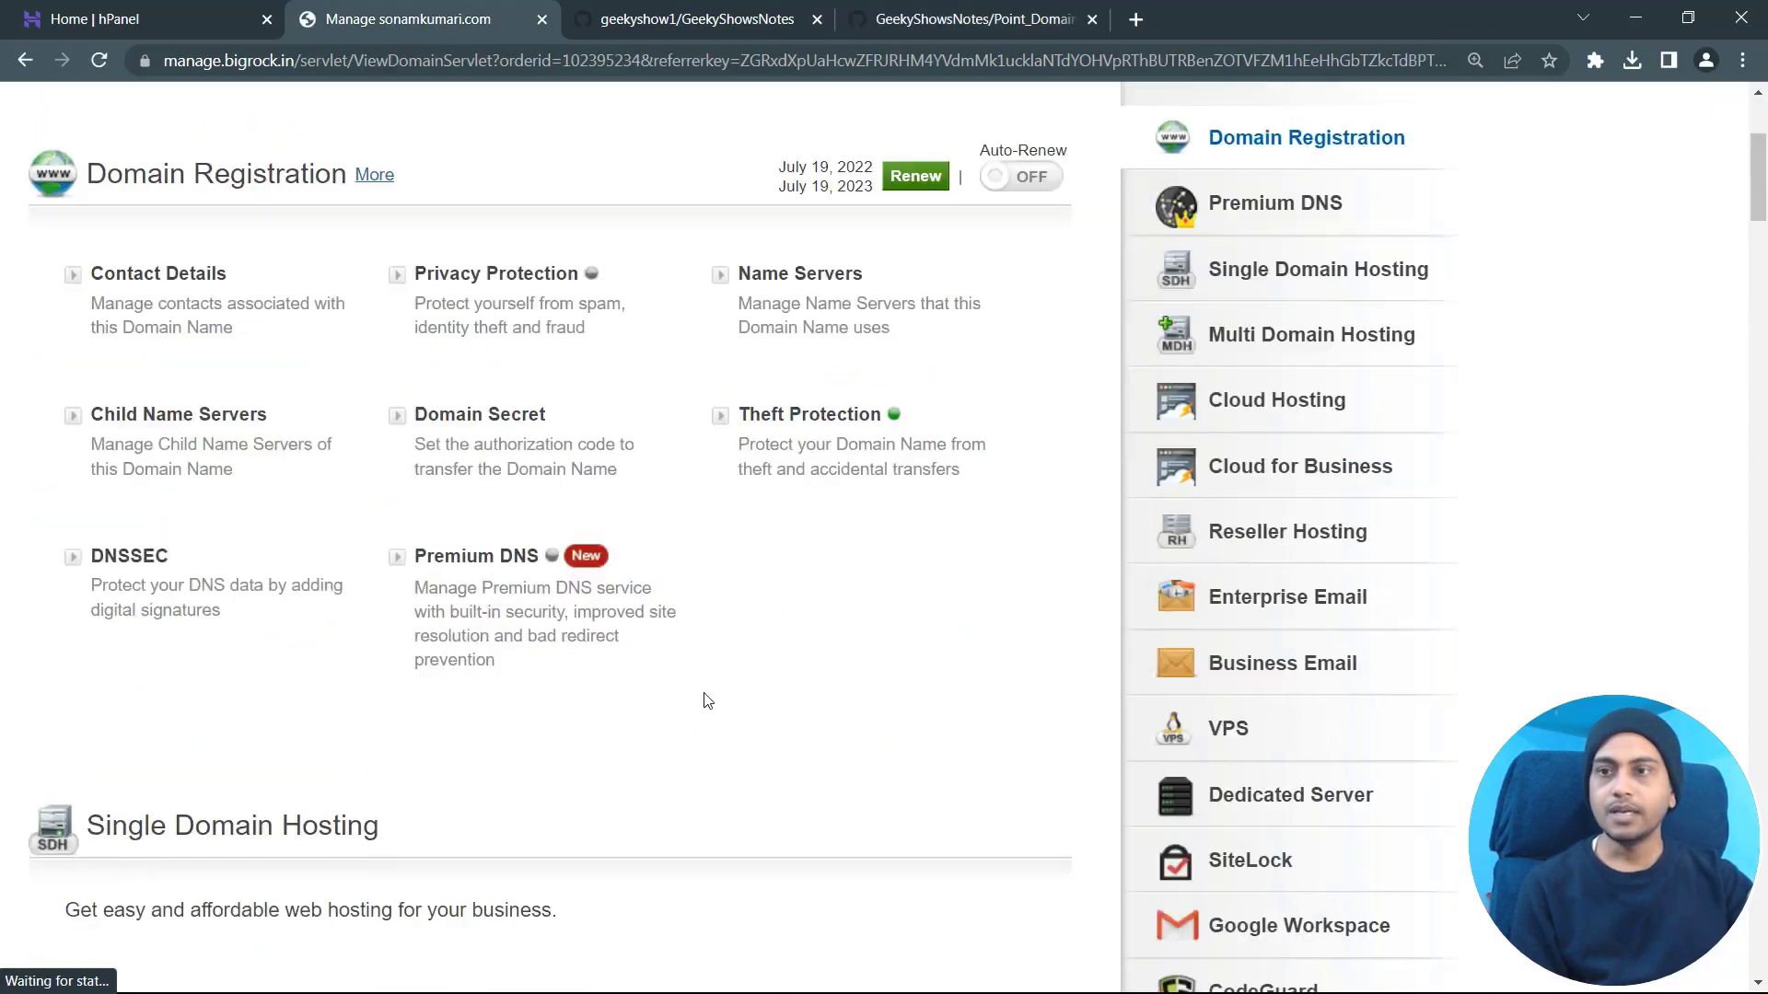
scroll(744, 672, down, 10)
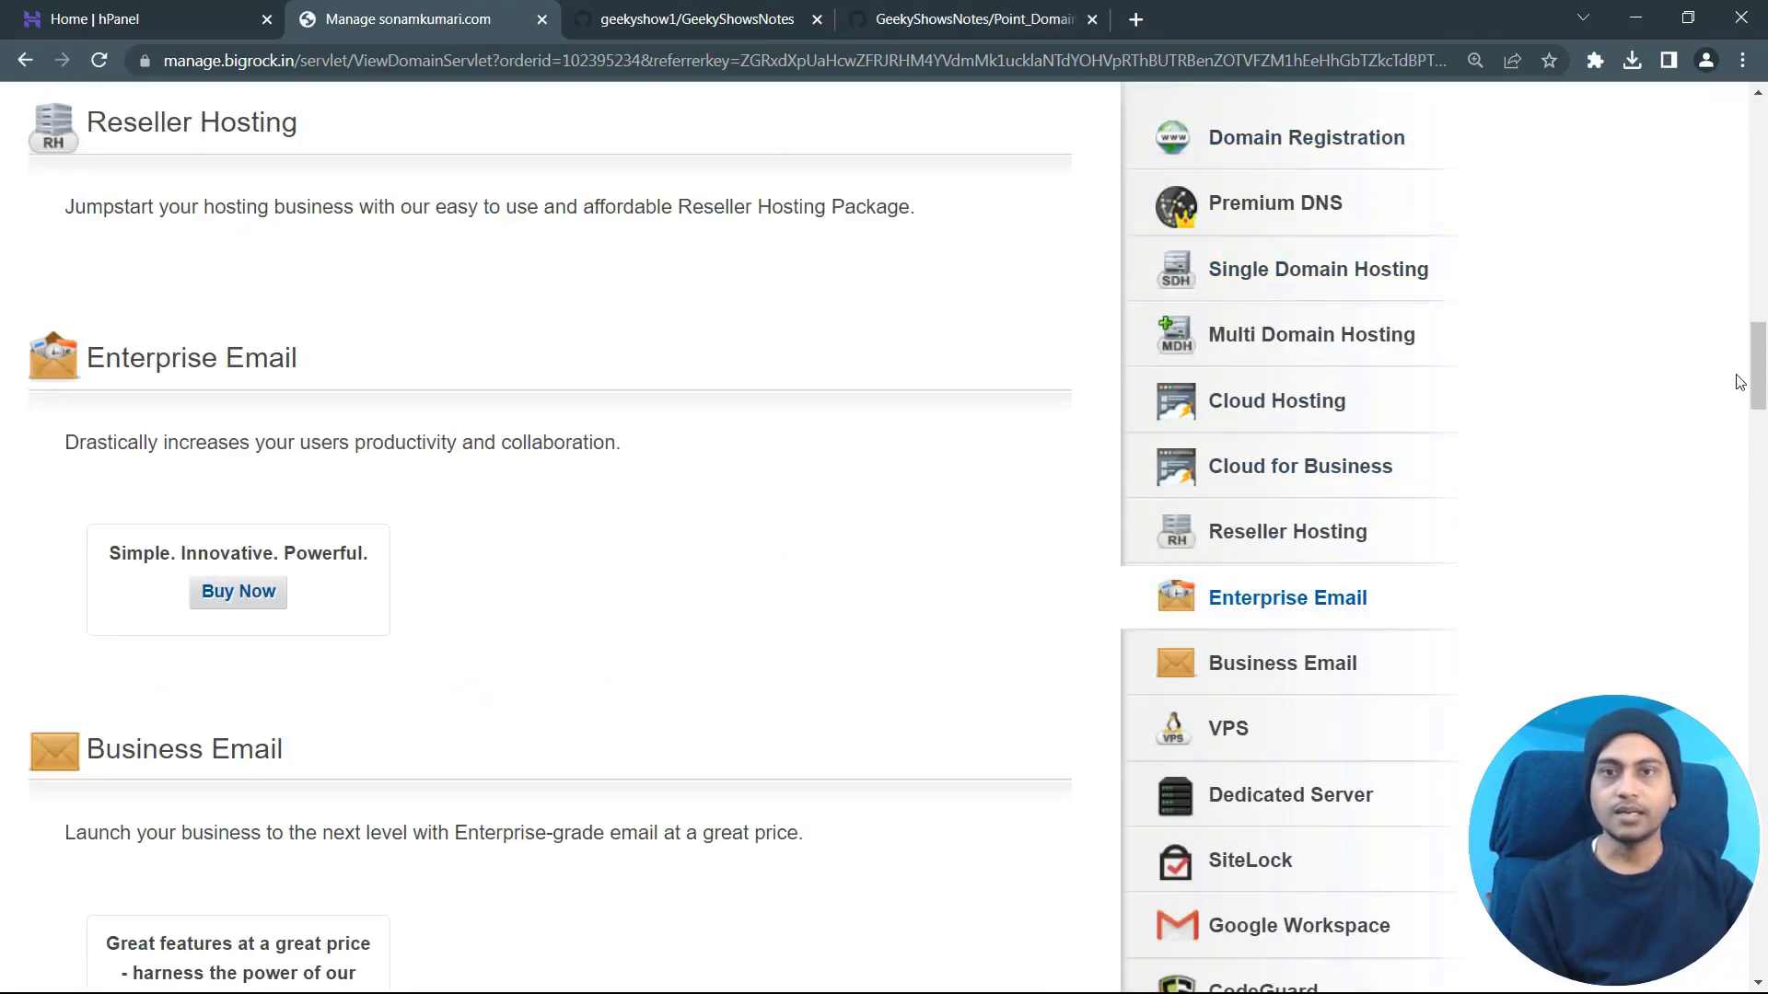
scroll(1739, 382, down, 10)
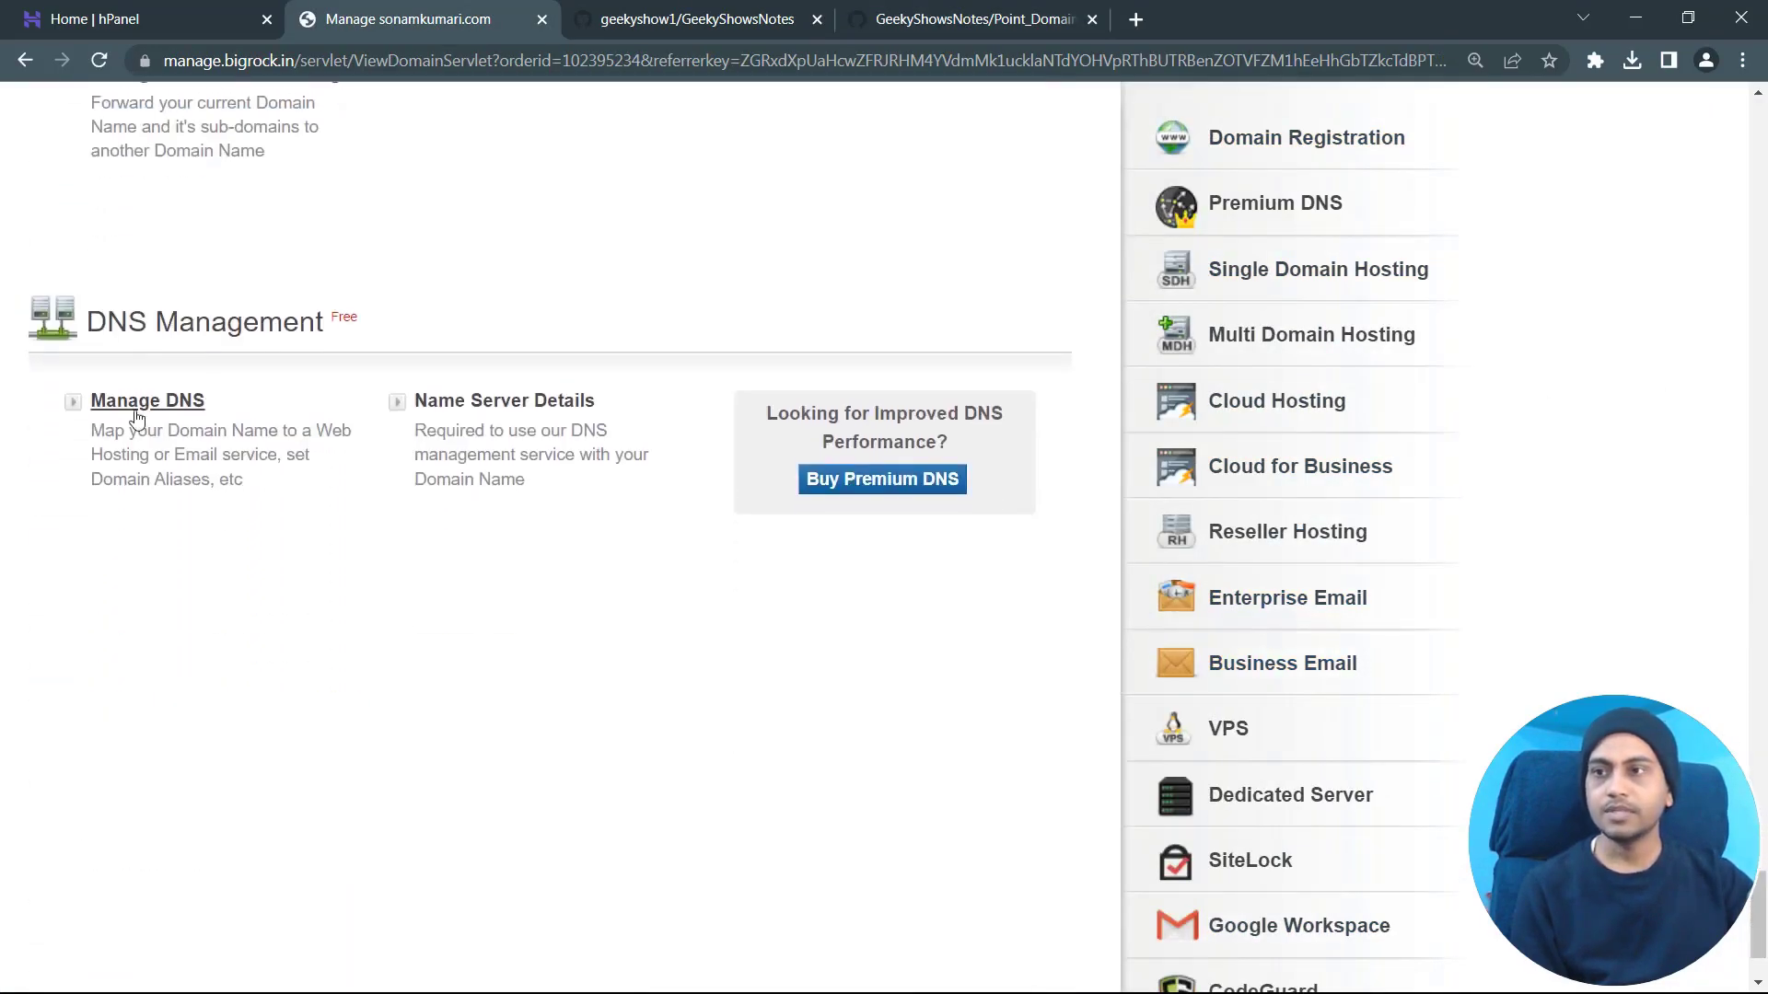
- Examine the domain's four BigRock name servers under Manage Name Servers, then close the dialog without updating
scroll(166, 419, up, 8)
scroll(400, 557, up, 15)
scroll(402, 557, up, 10)
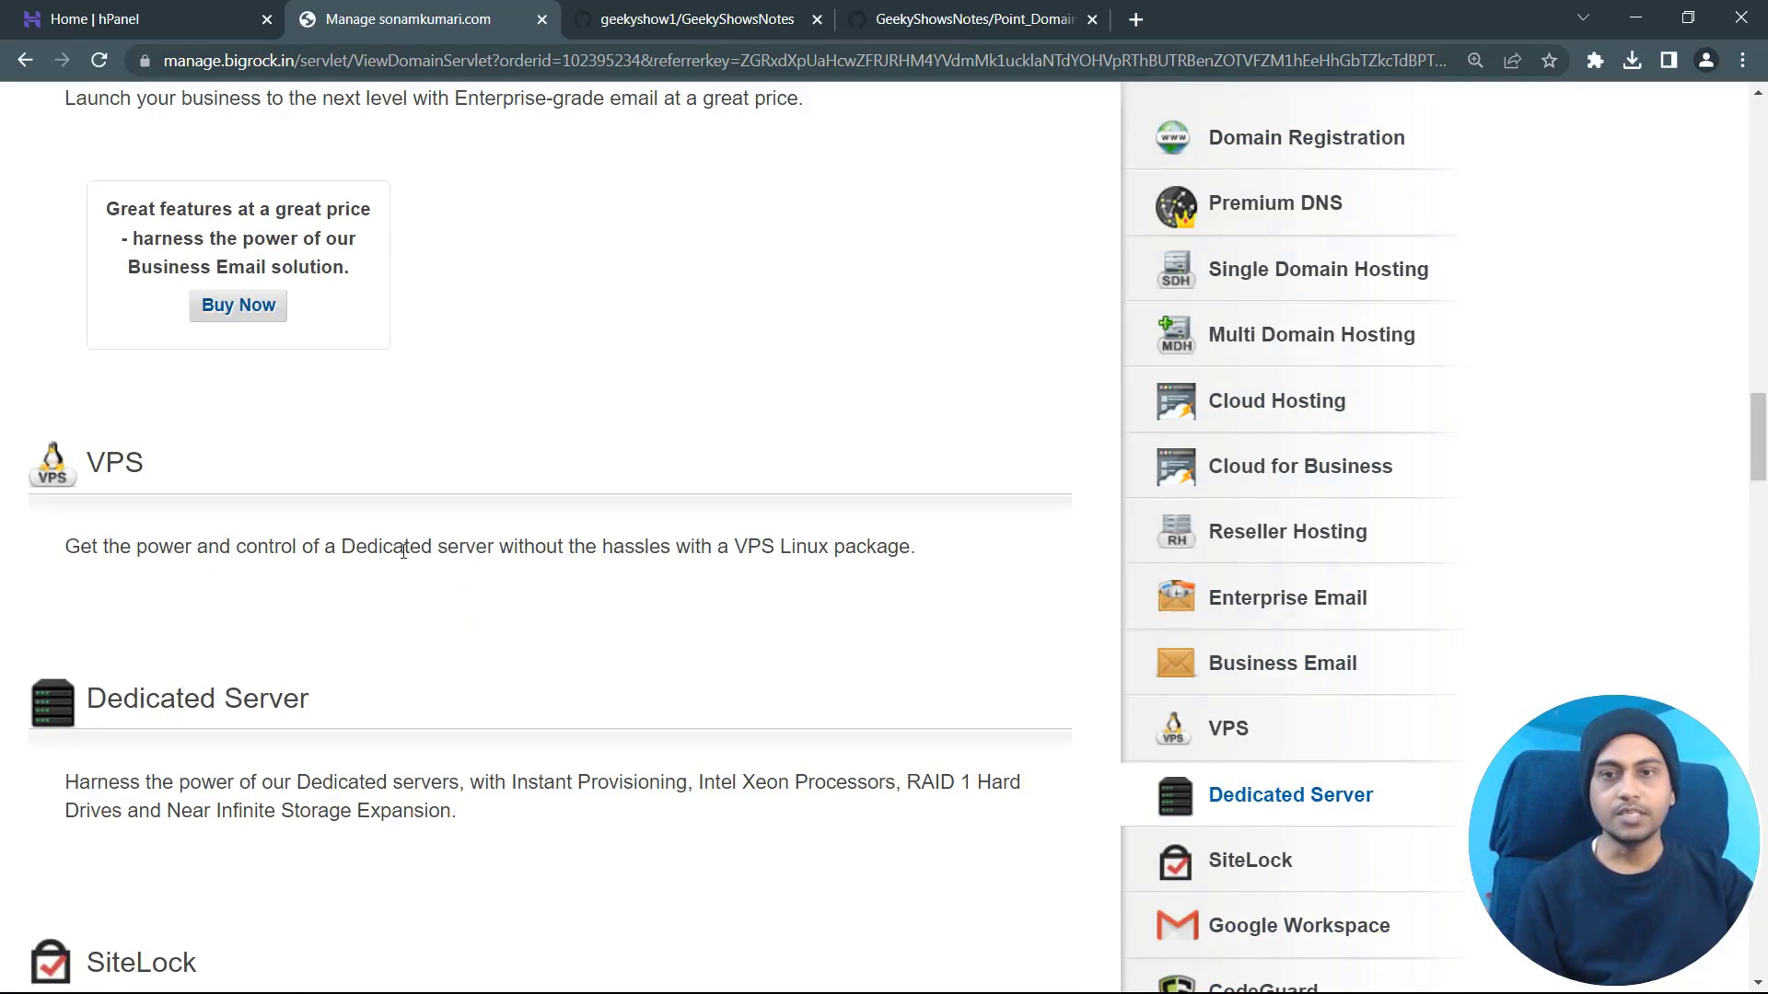
scroll(403, 551, up, 20)
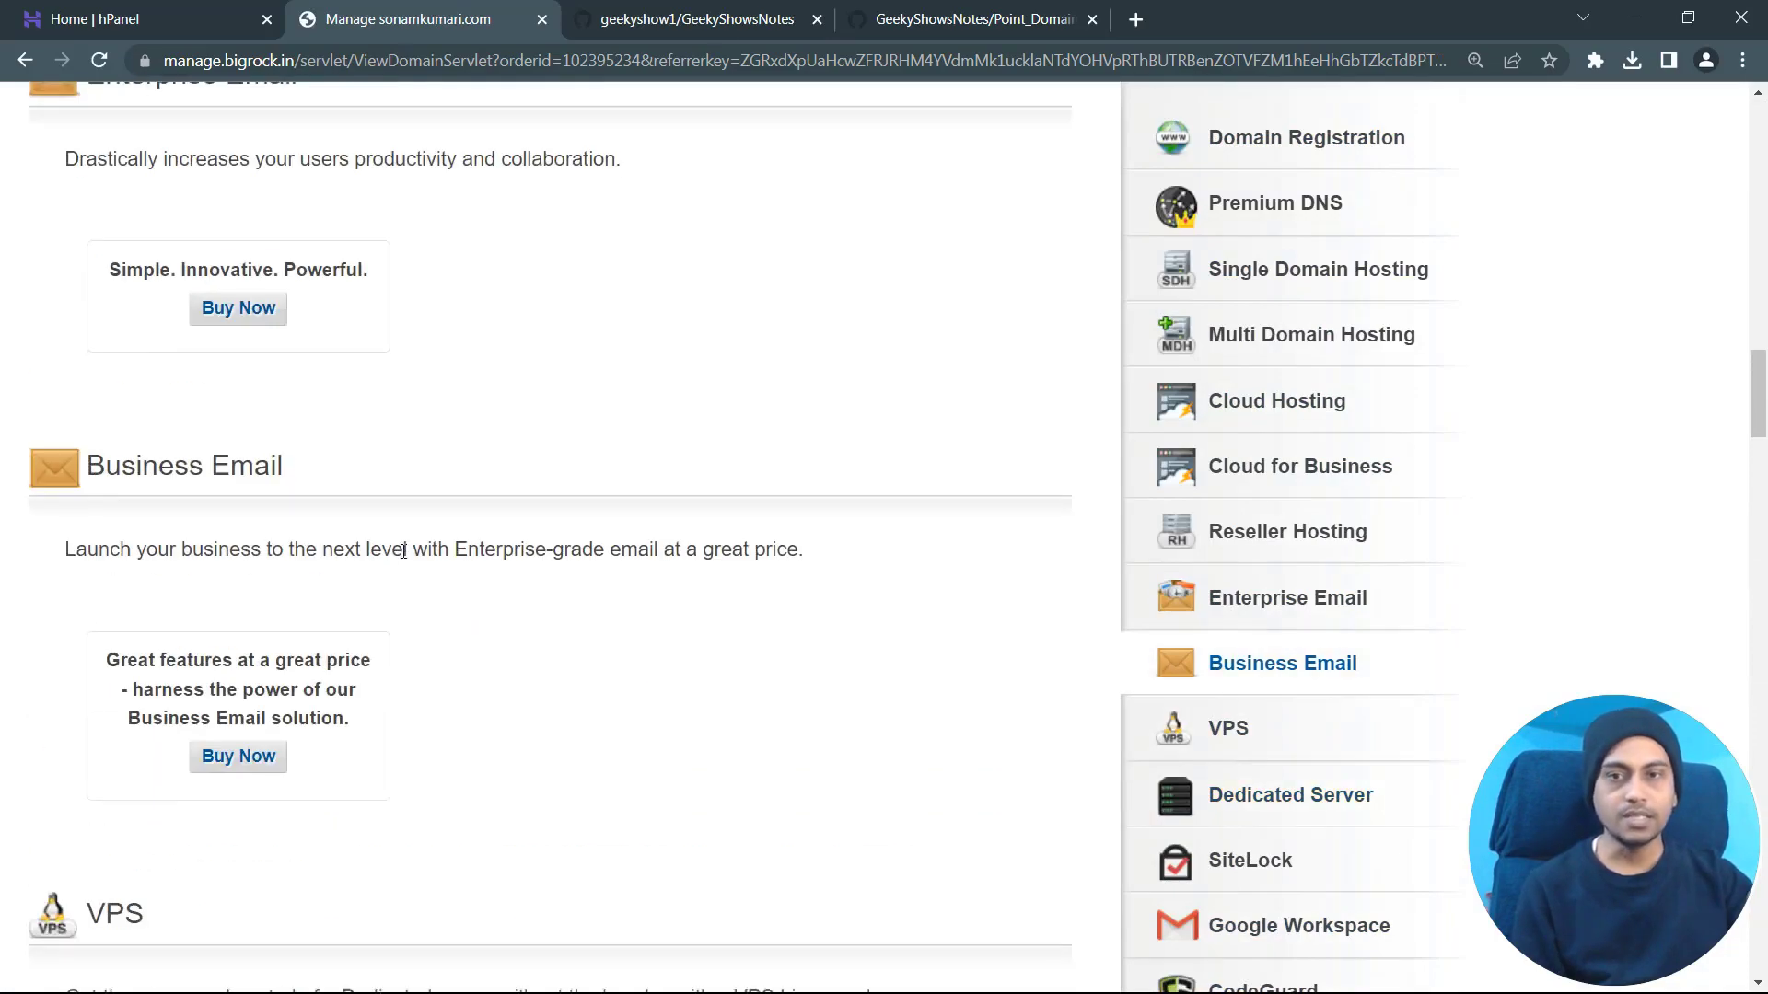
scroll(403, 552, up, 10)
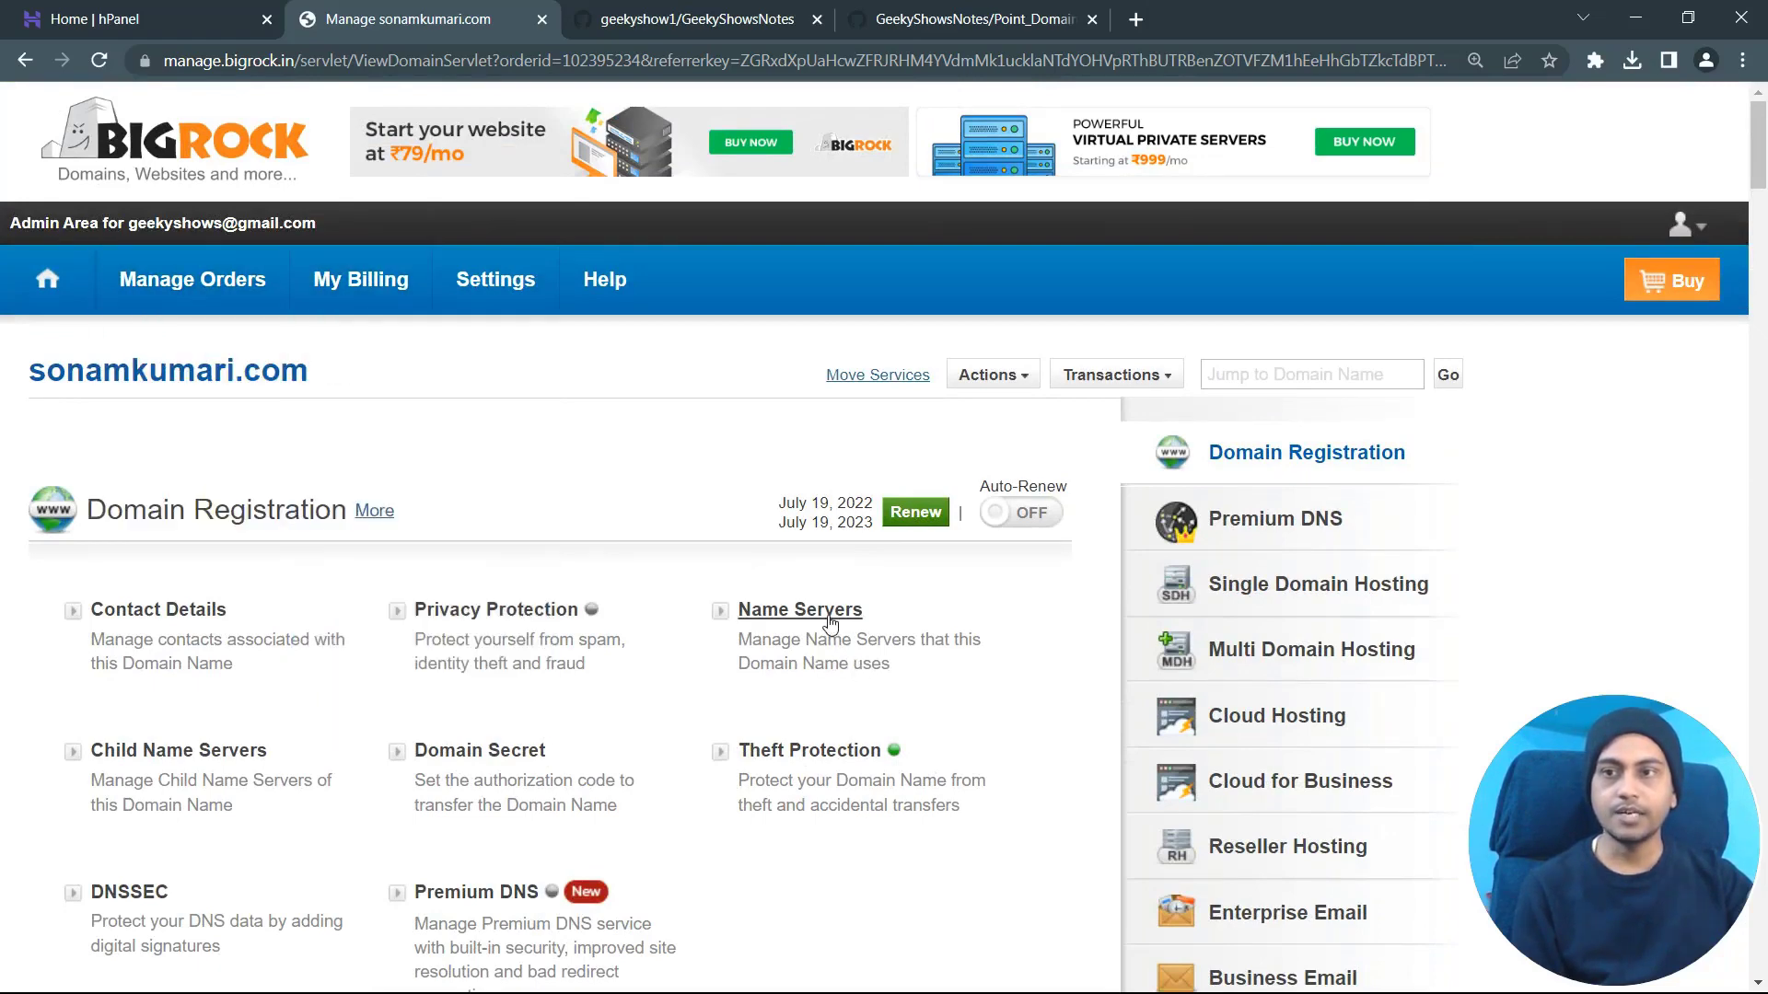
click(827, 614)
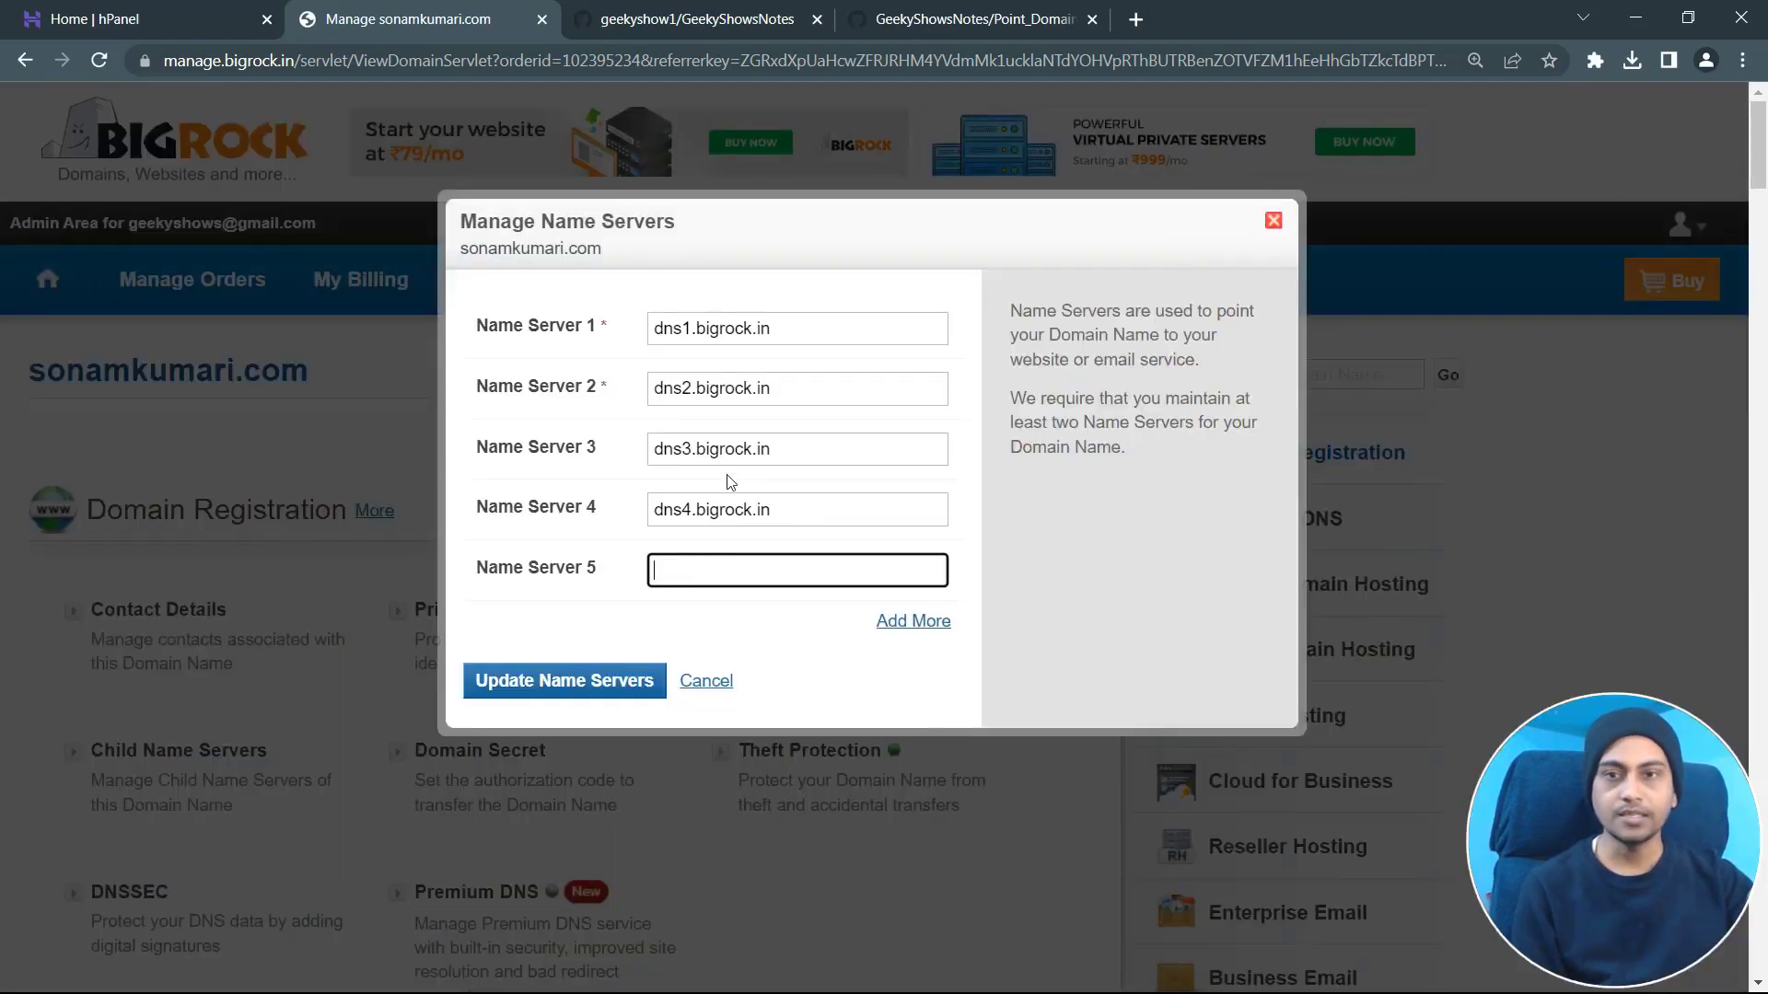
double_click(752, 324)
click(700, 389)
click(709, 449)
click(721, 512)
drag(722, 512, 784, 522)
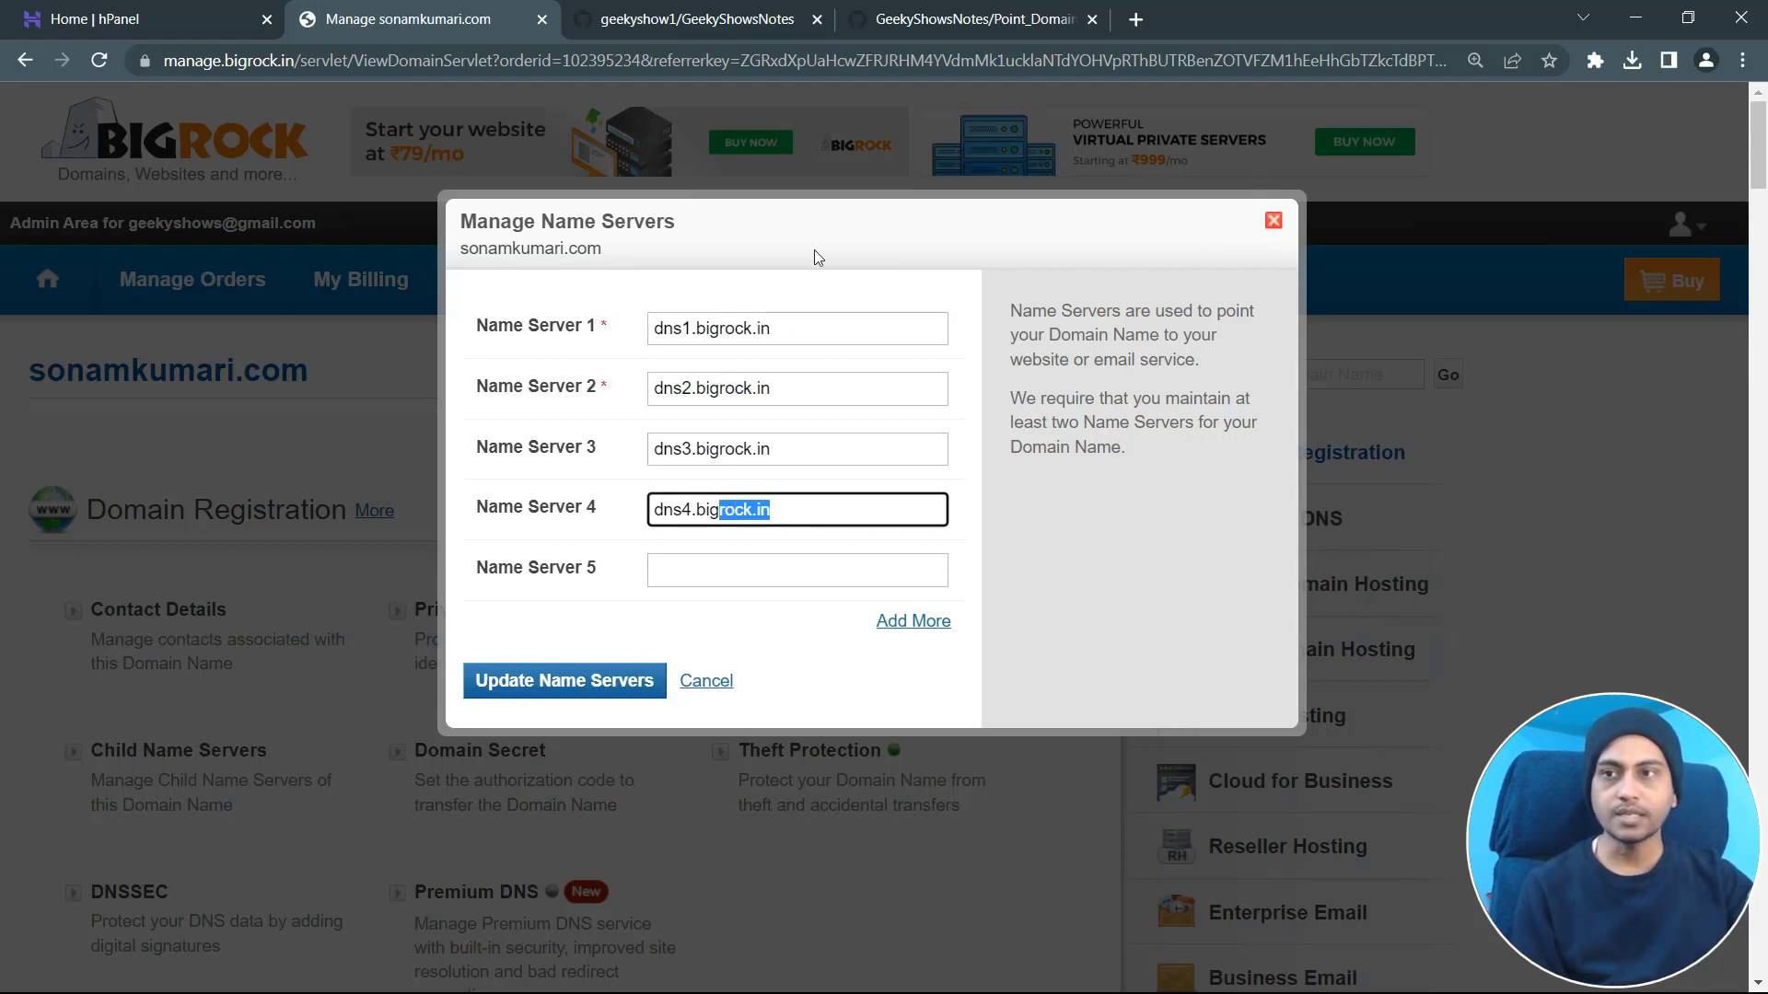
click(1274, 221)
- Review the required A and AAAA records in the GitHub notes, then open Manage DNS for the domain
scroll(599, 578, down, 15)
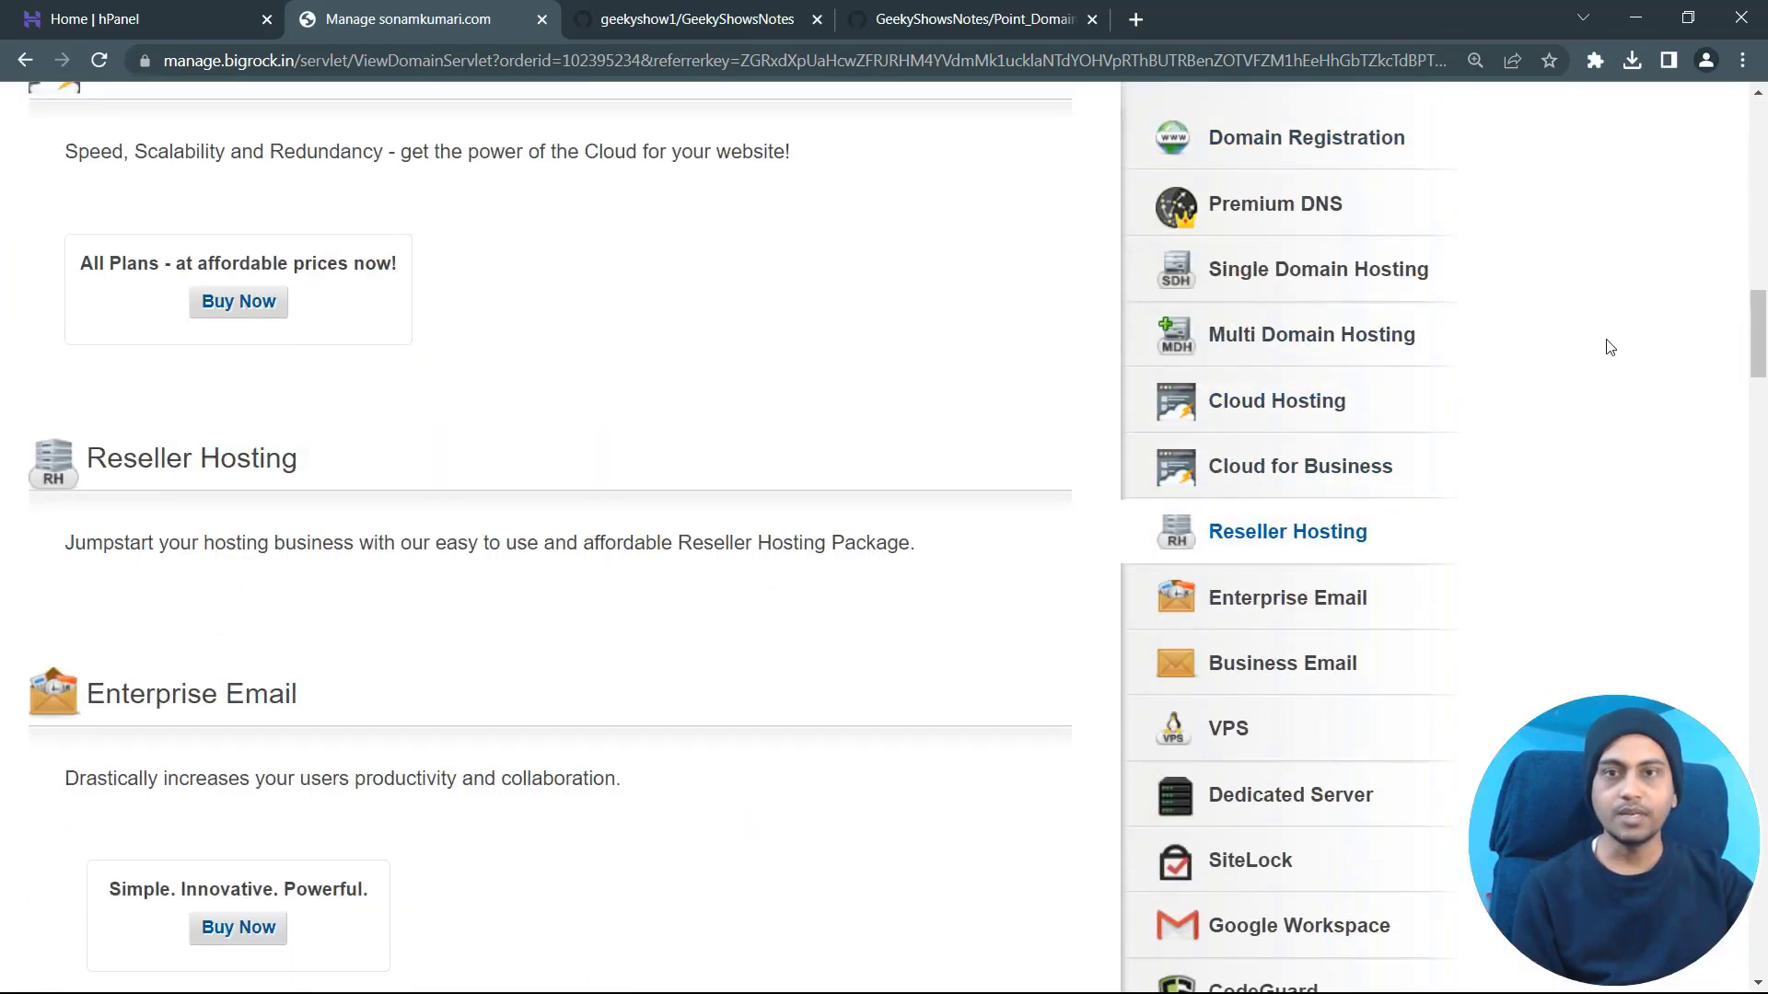
drag(1756, 333, 1757, 917)
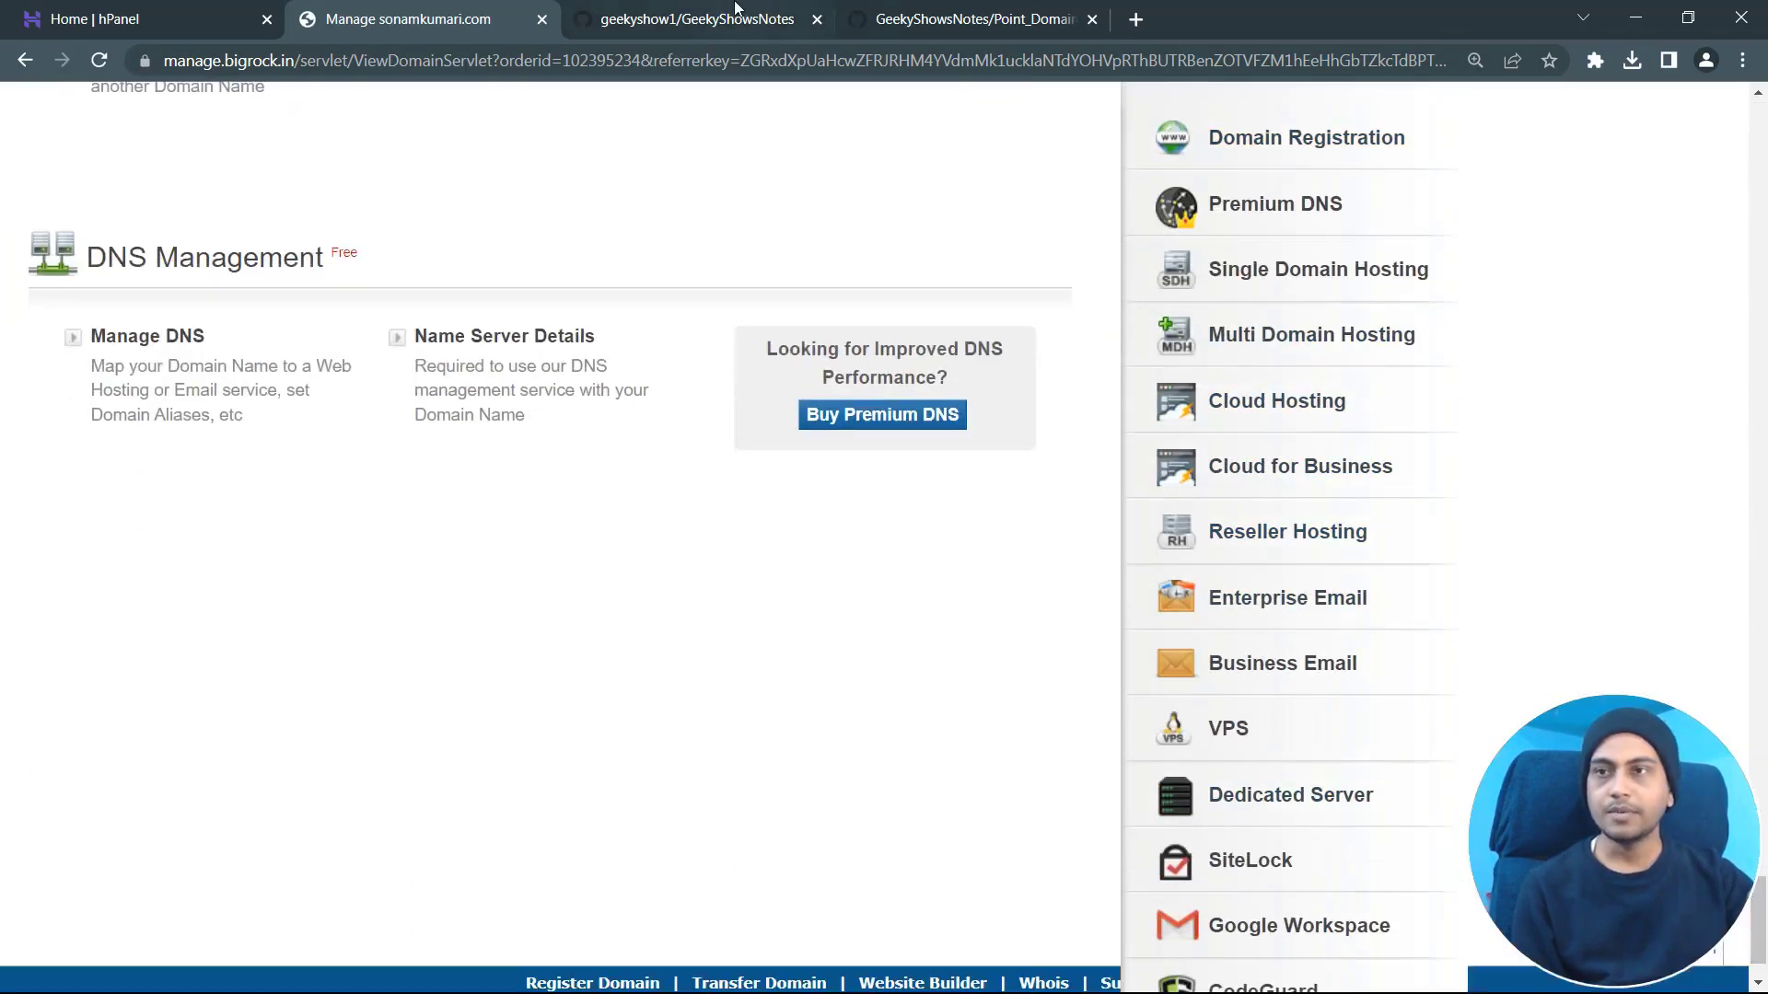
click(964, 19)
scroll(348, 411, down, 3)
drag(250, 307, 430, 308)
click(512, 317)
drag(188, 425, 307, 480)
drag(154, 536, 618, 588)
click(642, 594)
click(430, 19)
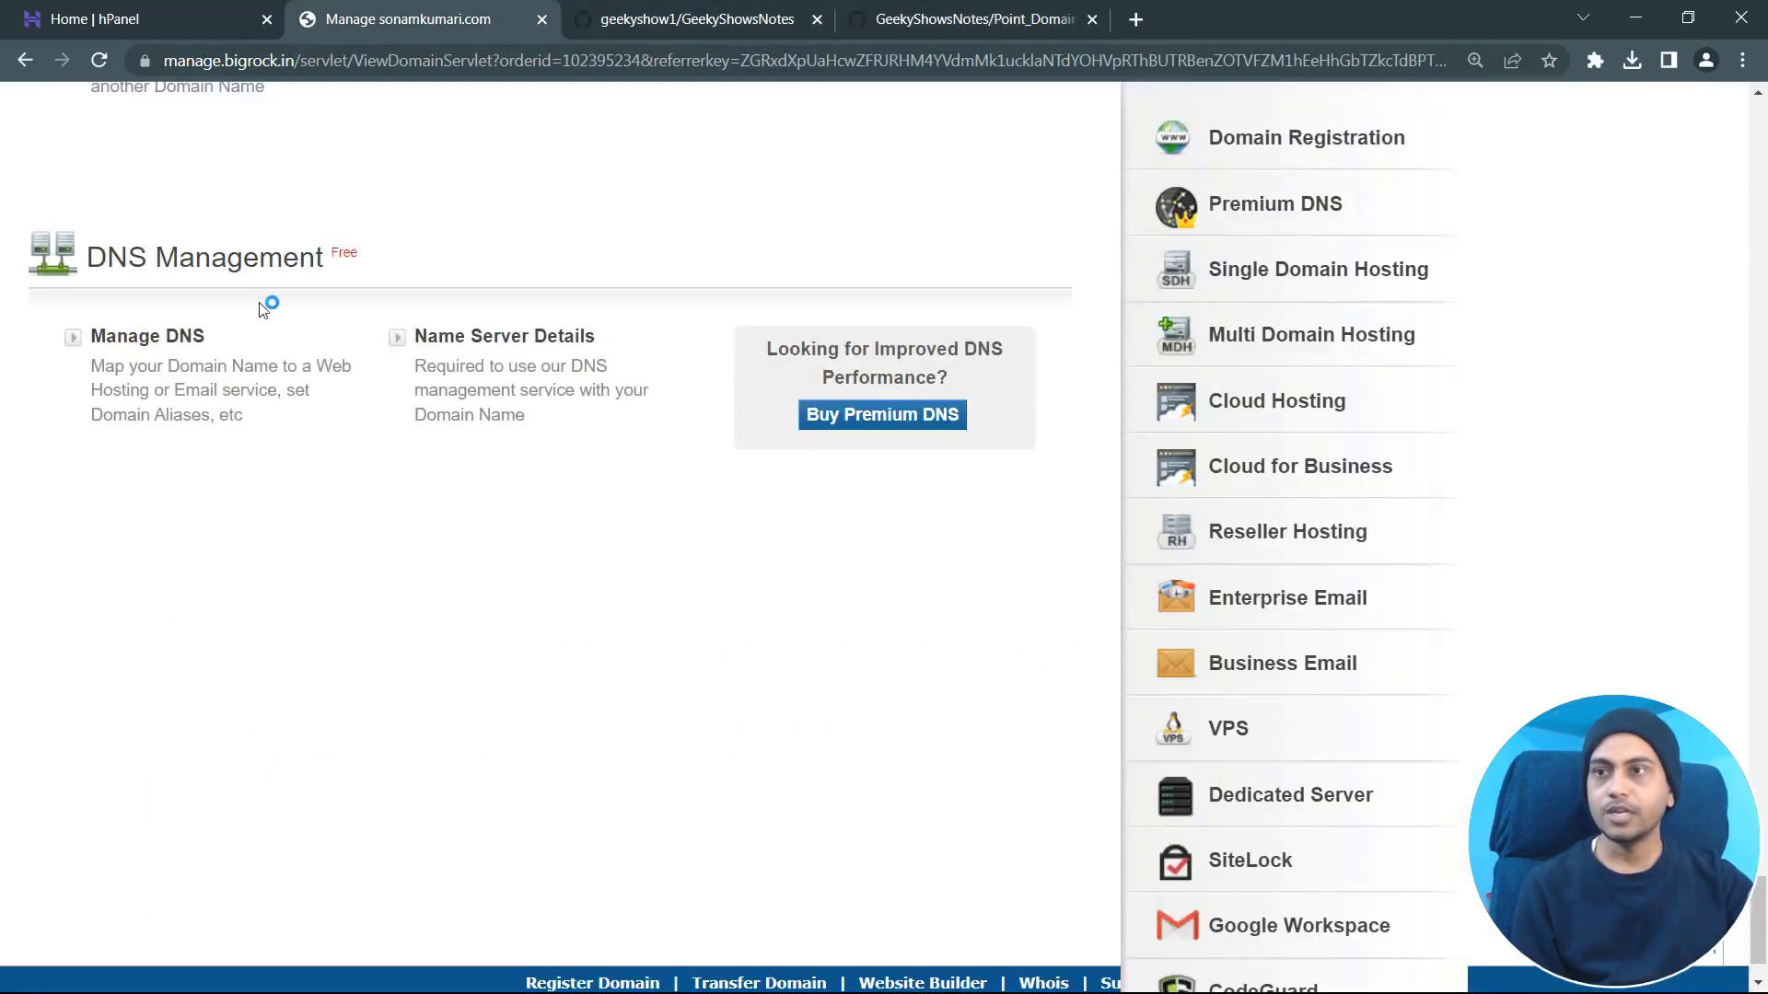
click(152, 336)
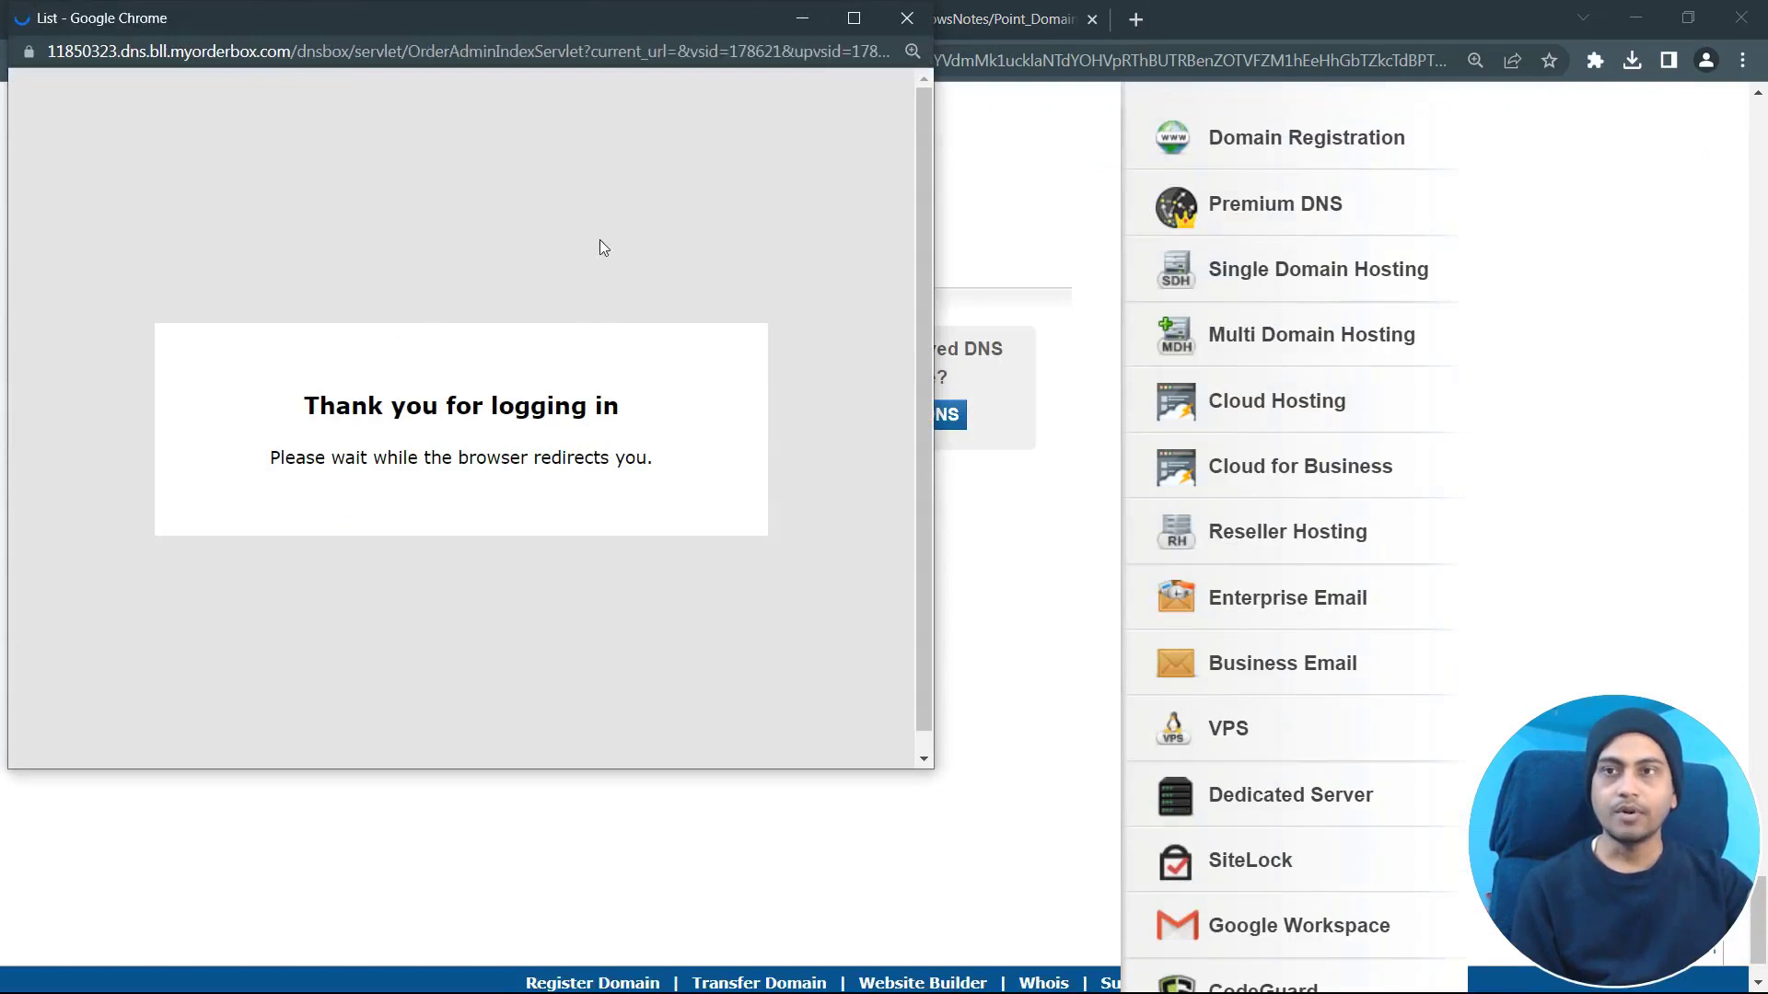
- Open the form for adding an A record to the domain
scroll(396, 571, down, 1)
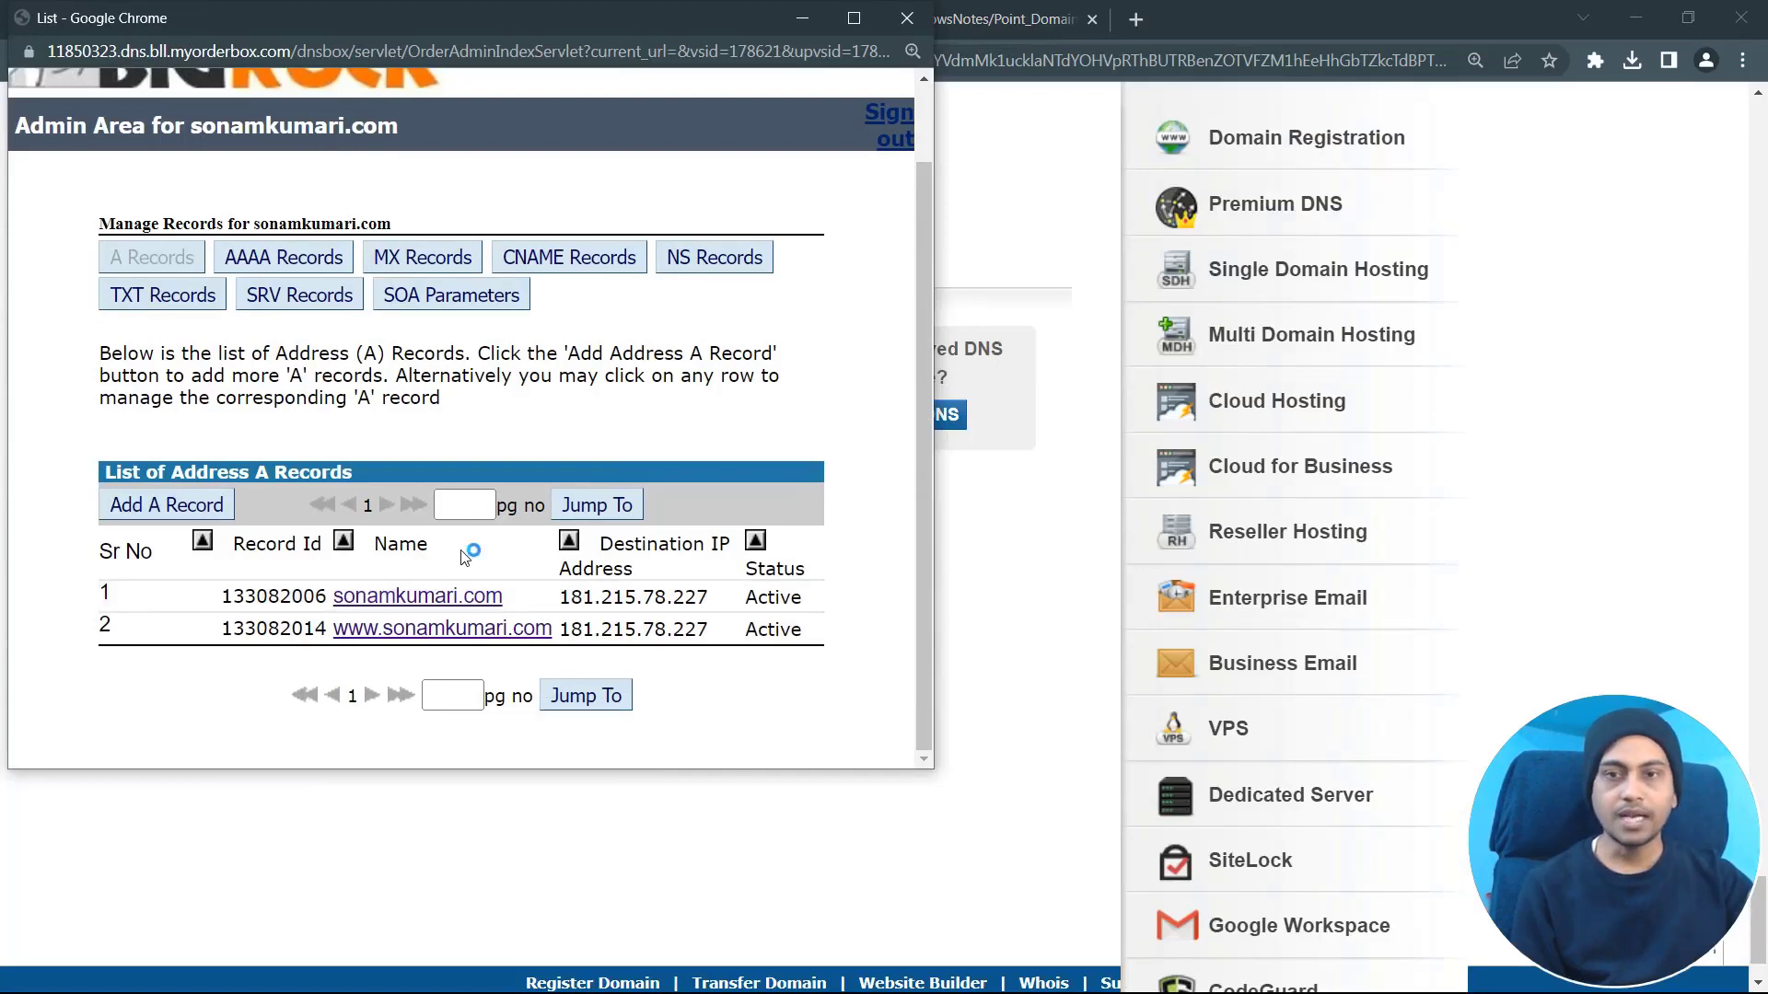
click(183, 517)
click(334, 576)
scroll(335, 576, down, 3)
- Review the host names and server IP values required for the two A records in the GitHub notes
click(994, 18)
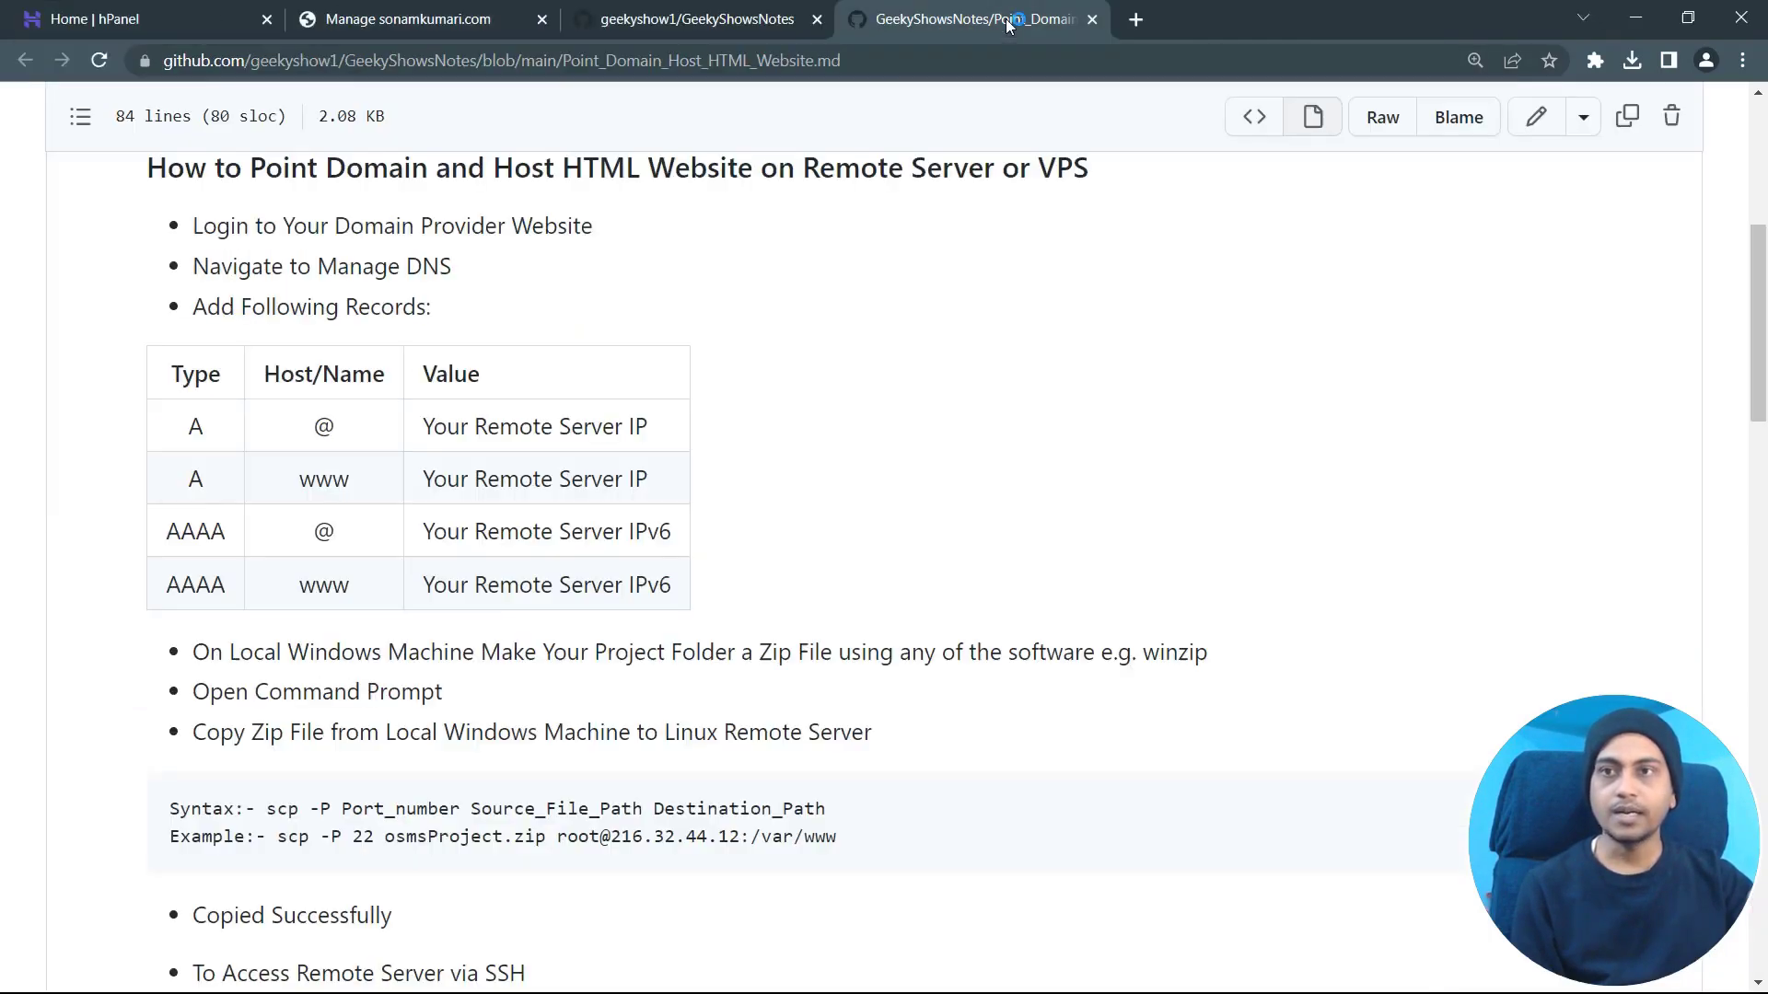
drag(309, 429, 359, 485)
drag(171, 434, 584, 482)
click(514, 420)
triple_click(529, 429)
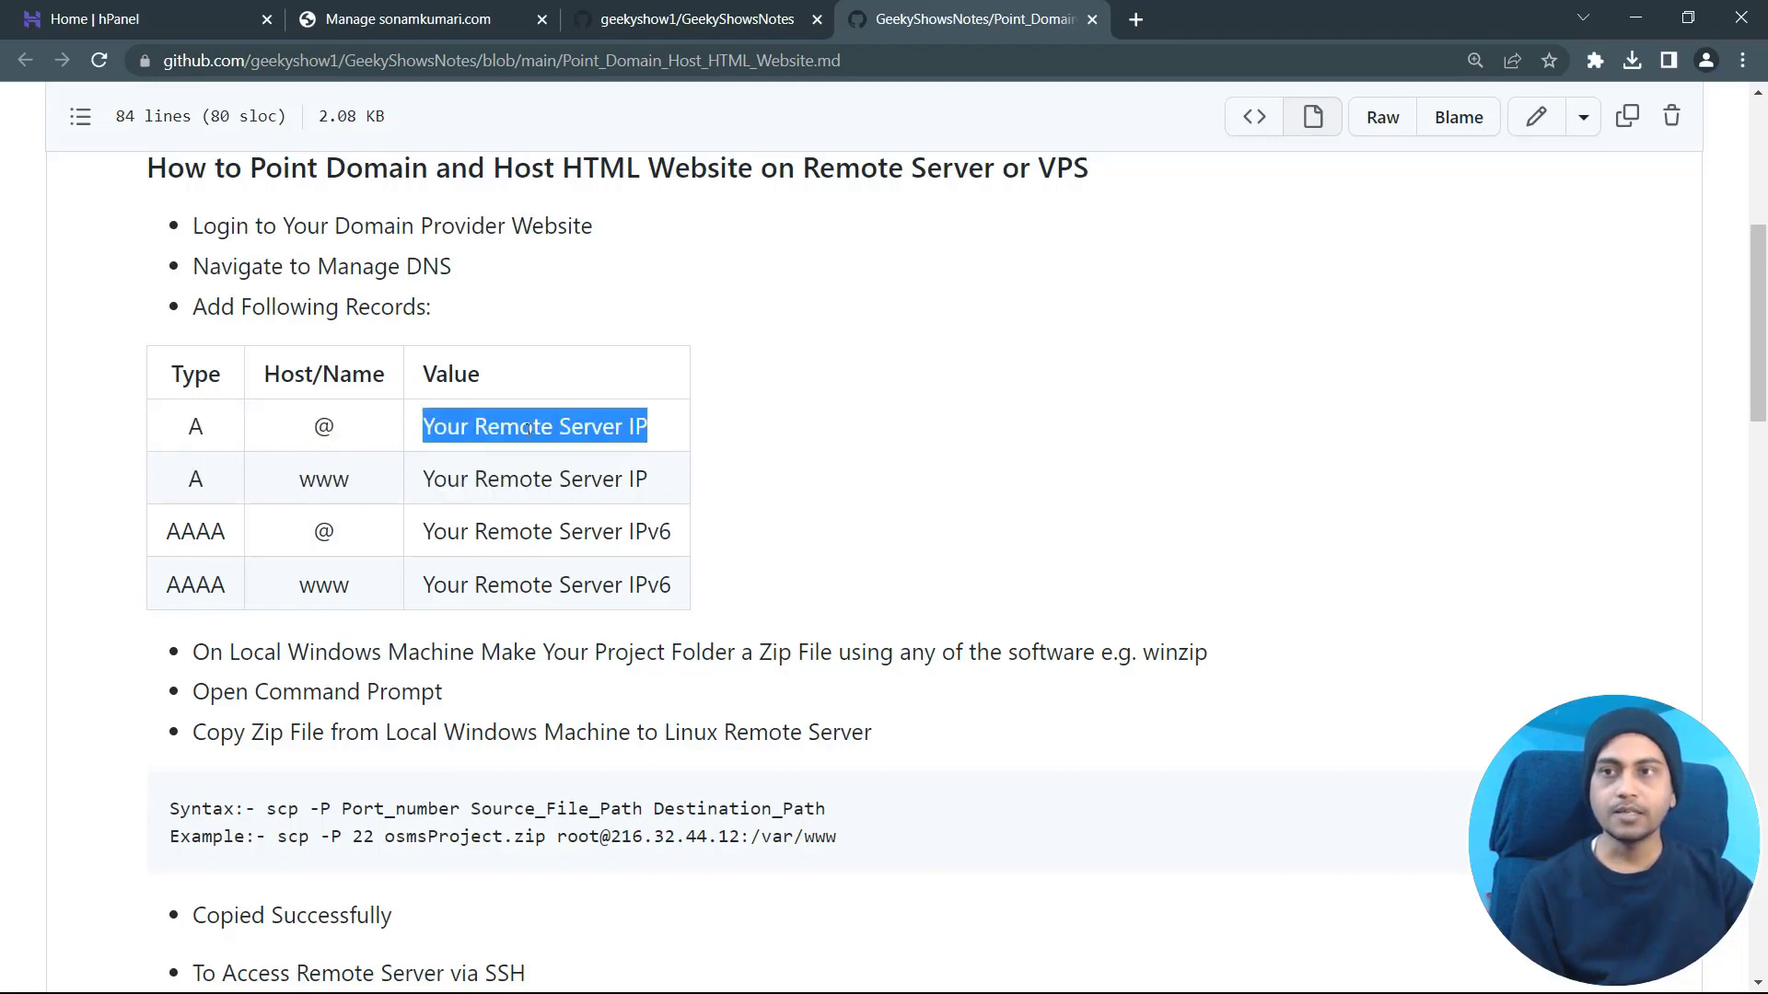
click(613, 467)
- Open the geekvps.hosting VPS access details in Hostinger and copy the SSH IP address
click(152, 11)
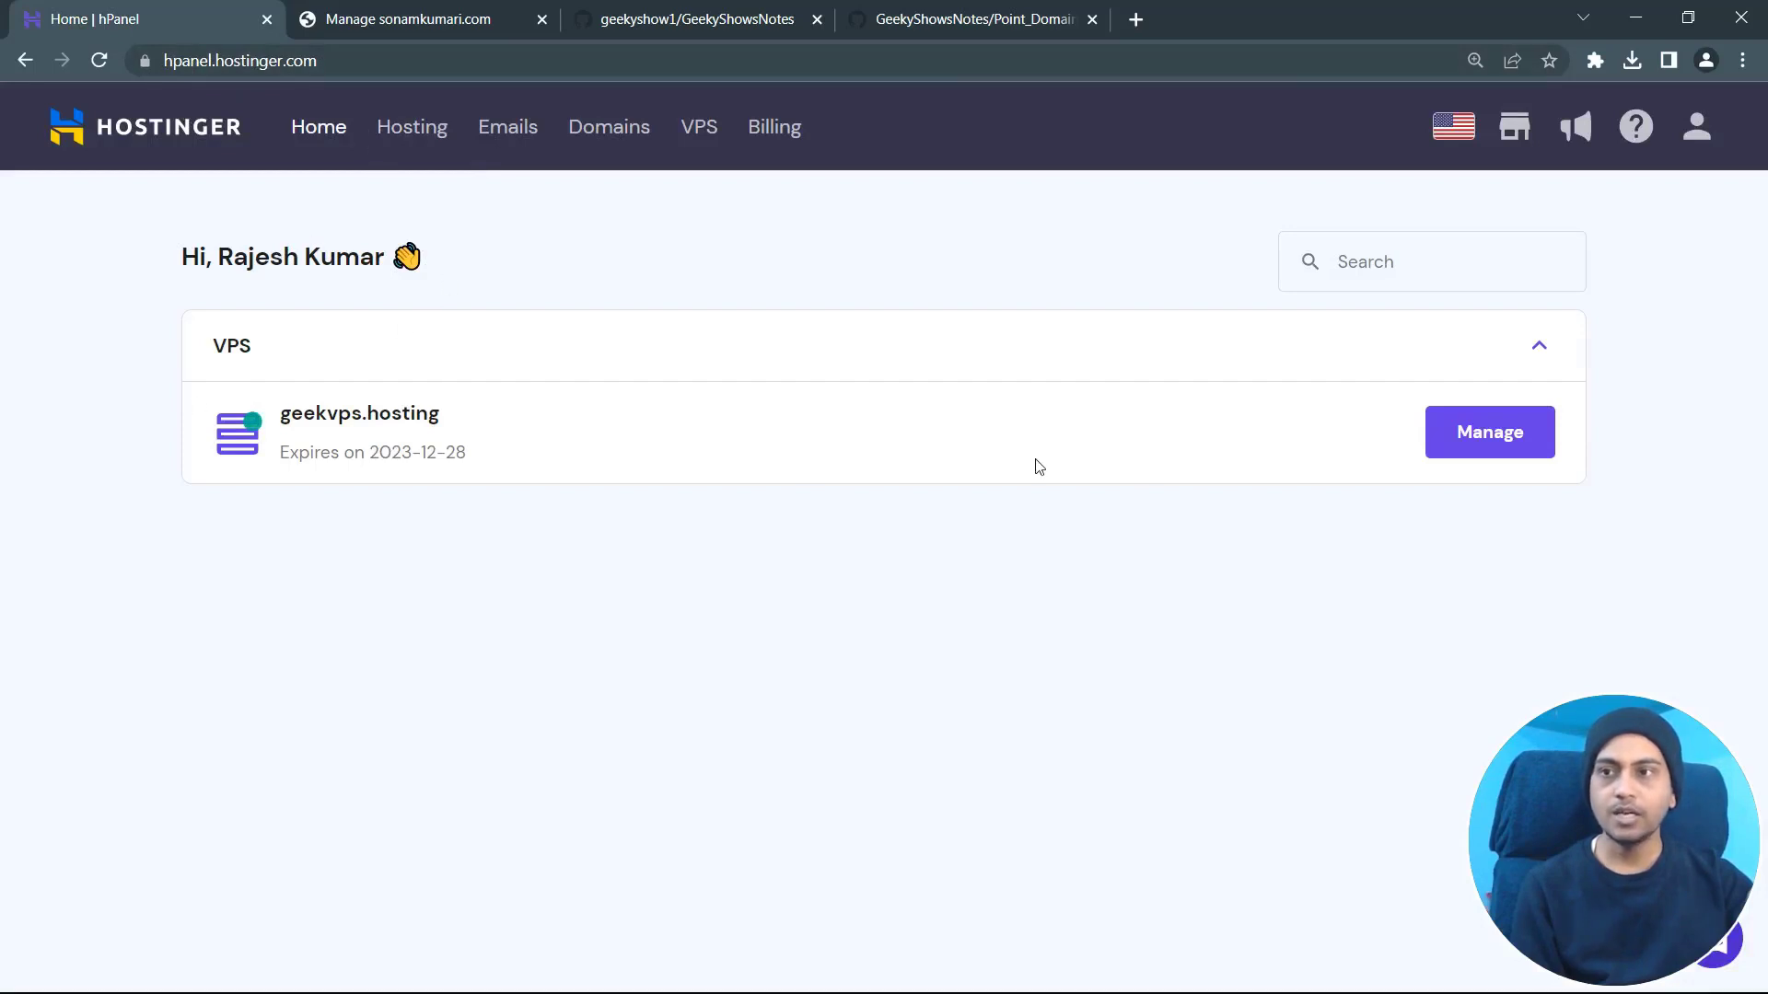
click(1457, 434)
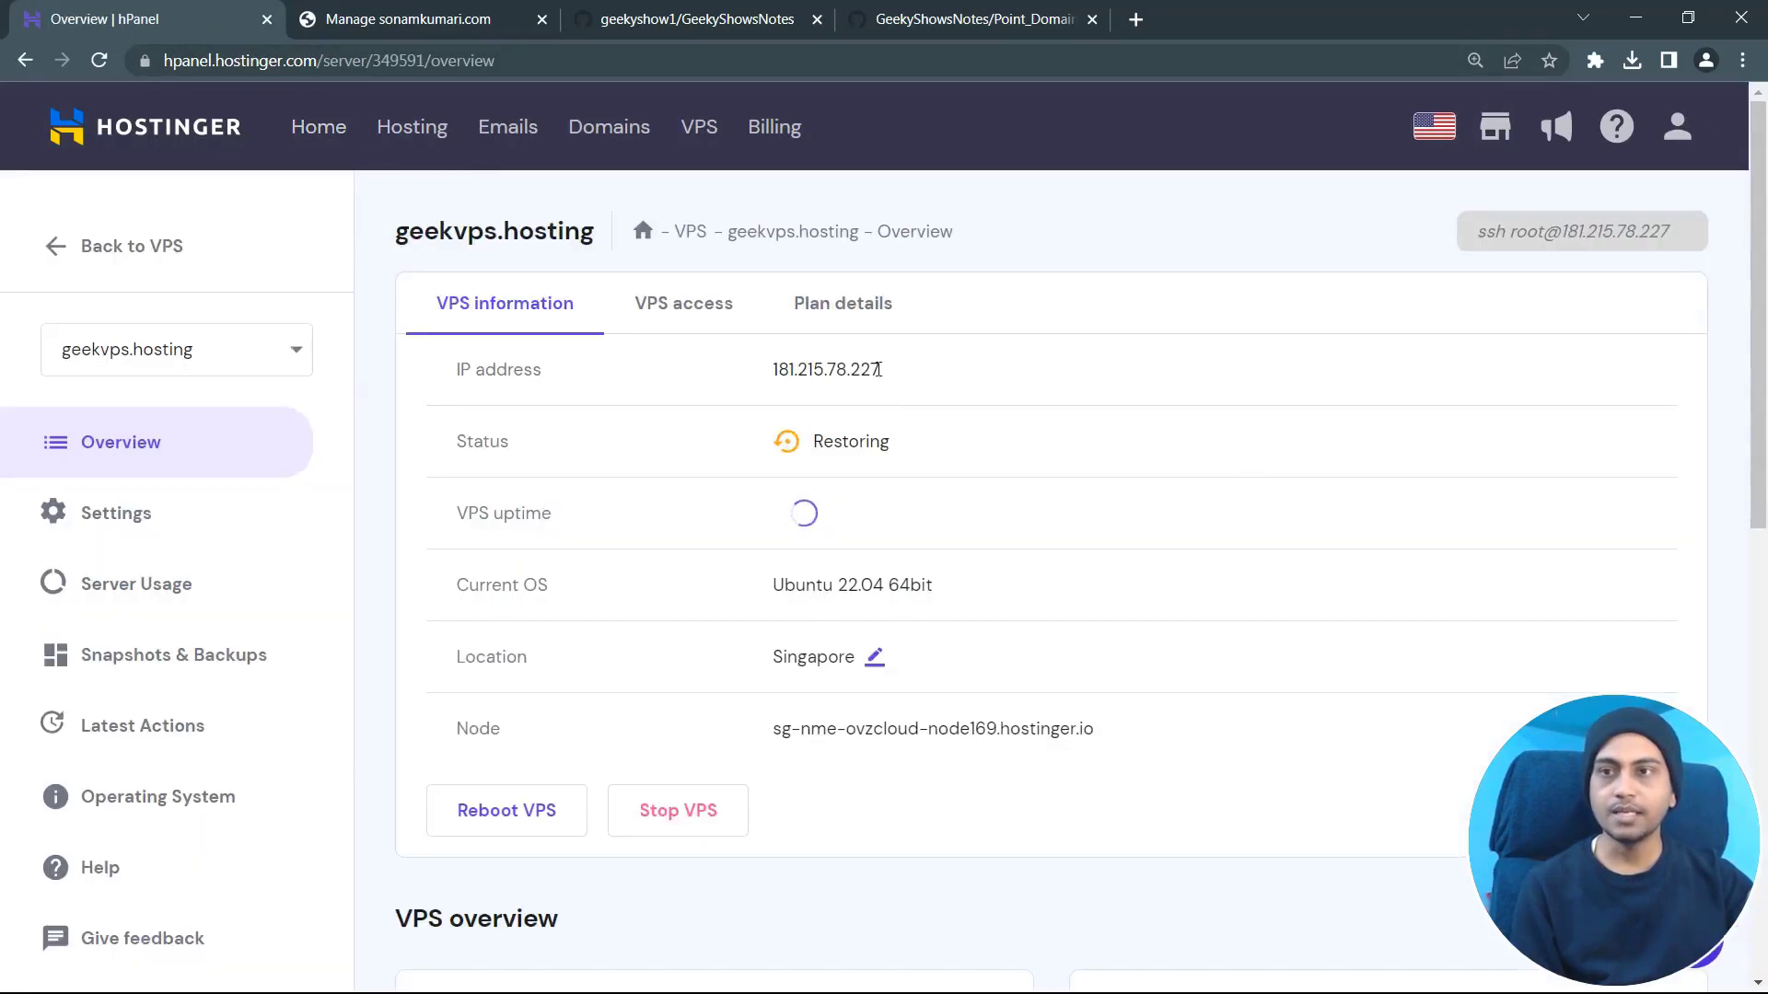
click(712, 316)
double_click(829, 369)
key(ctrl+c)
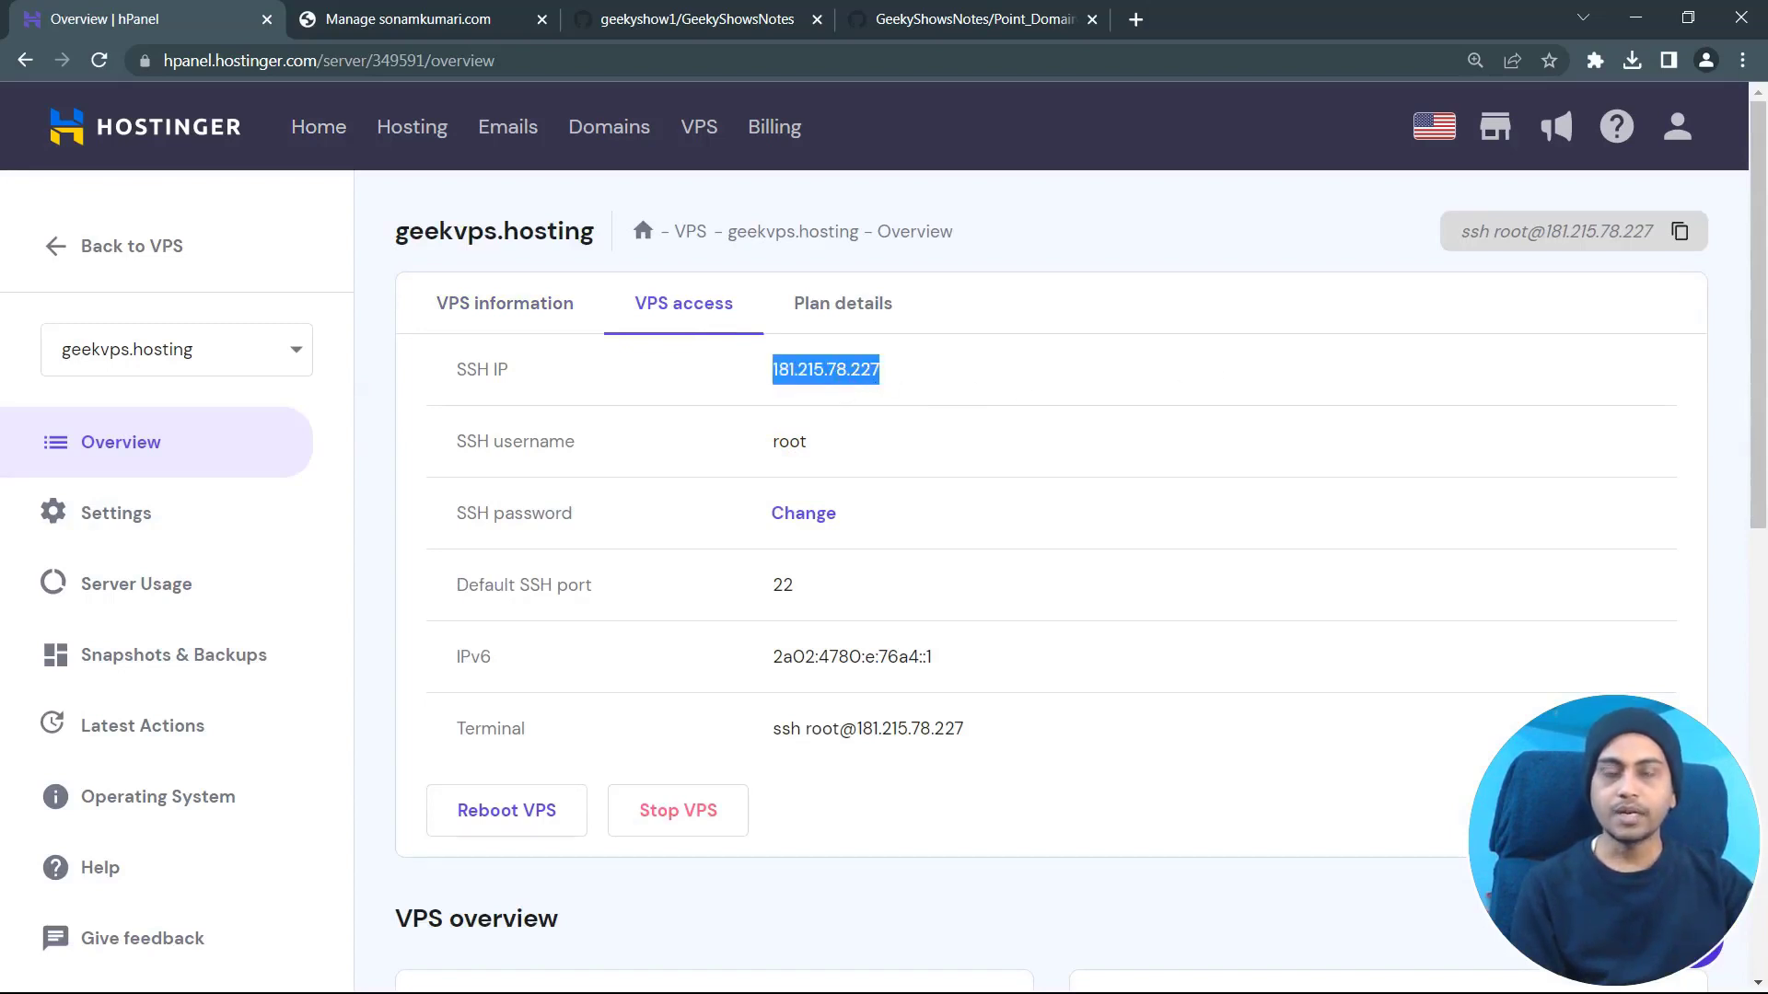
- Fill in the BigRock A record form with host name @ and destination IPv4 address 181.215.78.227
key(alt+Tab)
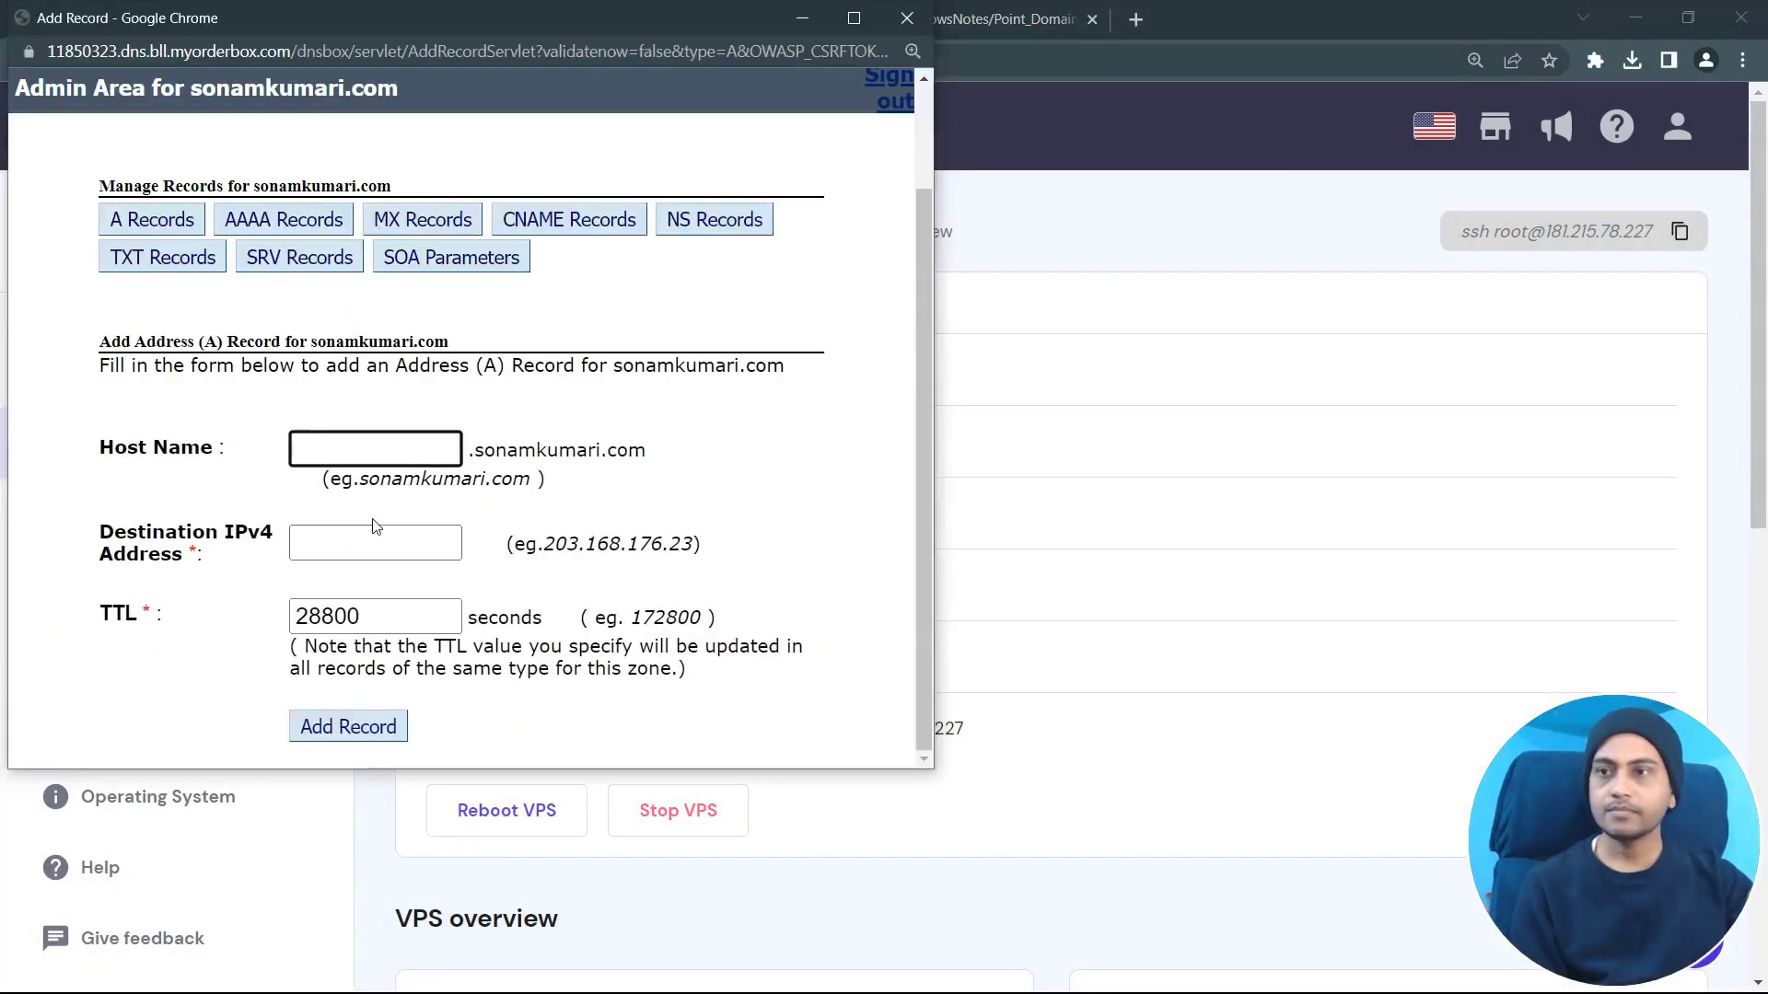
text(@)
click(350, 531)
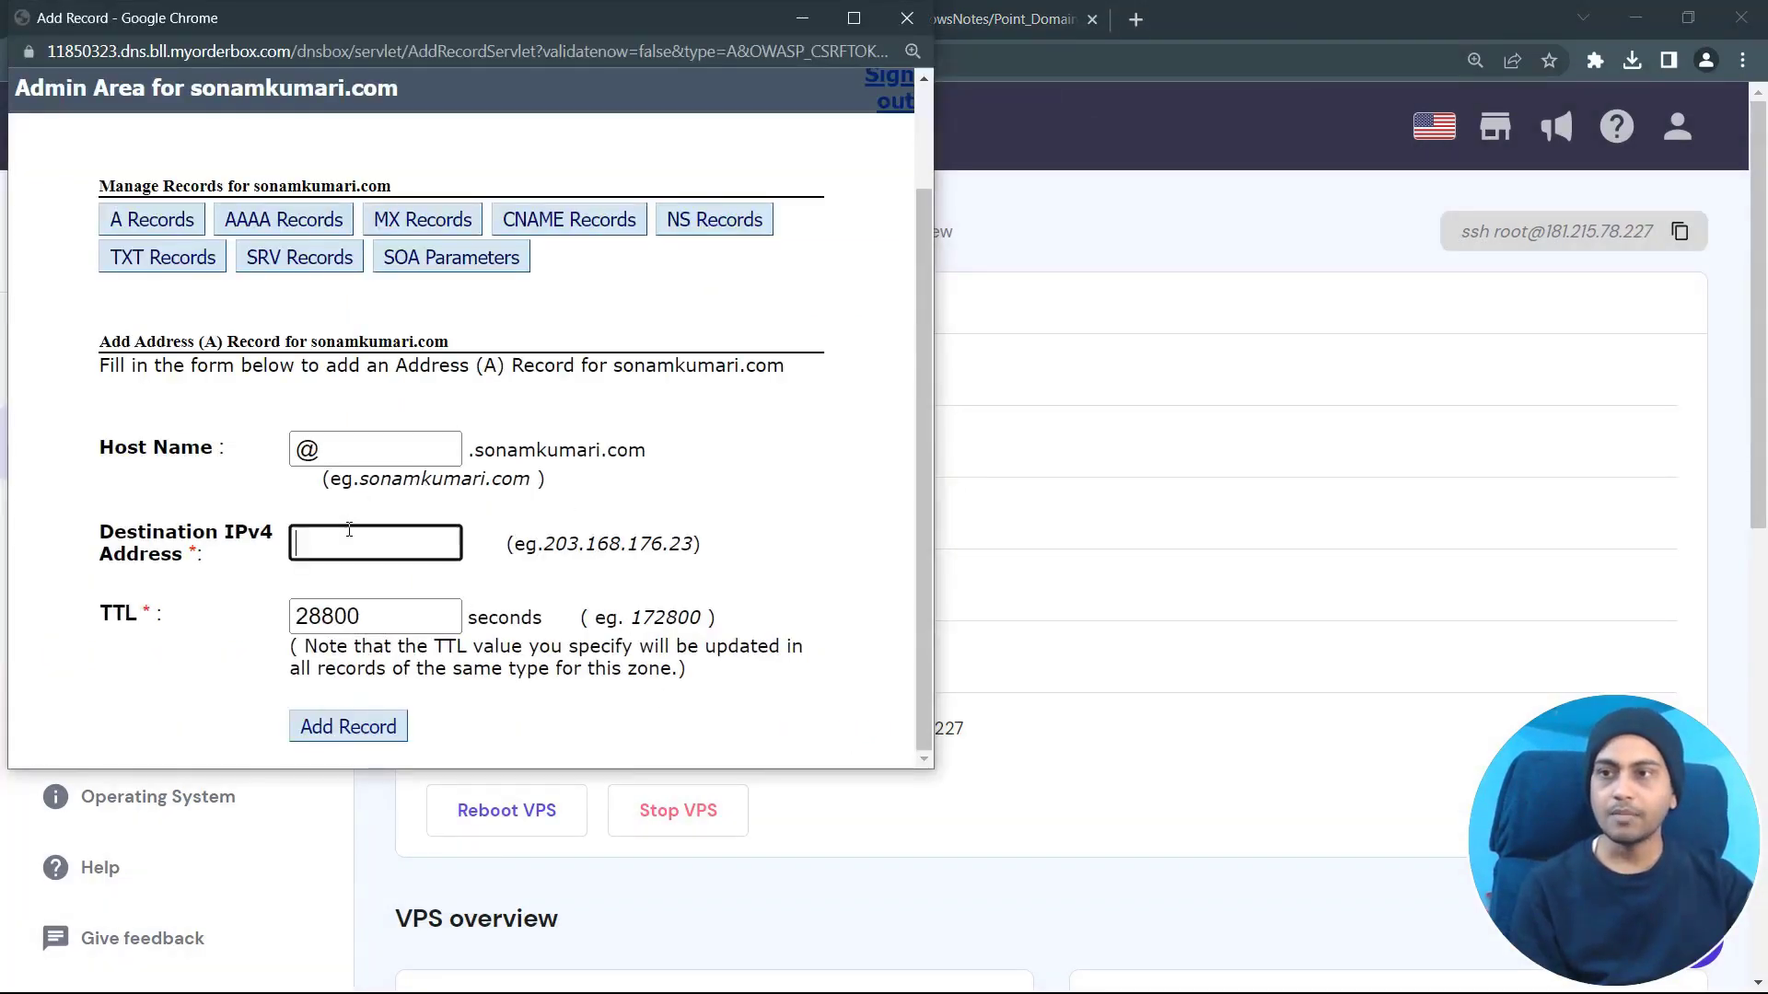
key(ctrl+v)
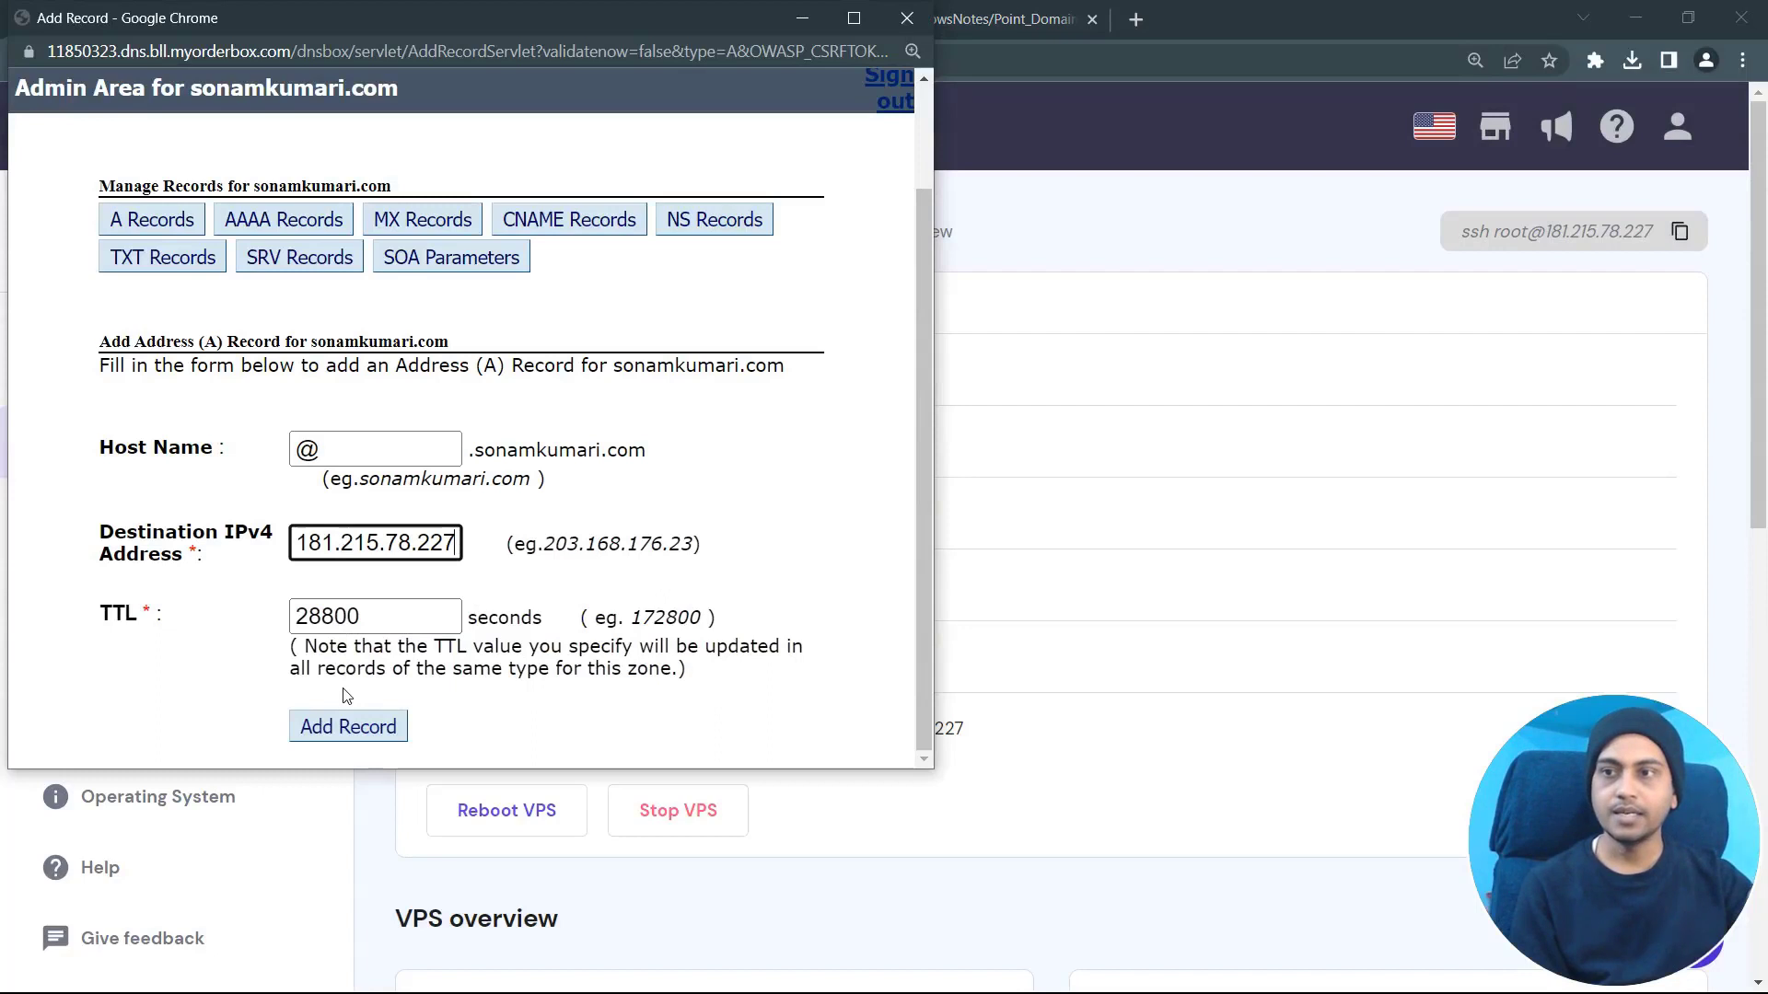
- Change the A record form's host name to www and return to the A records list without adding the record
key(shift+Tab)
text(www)
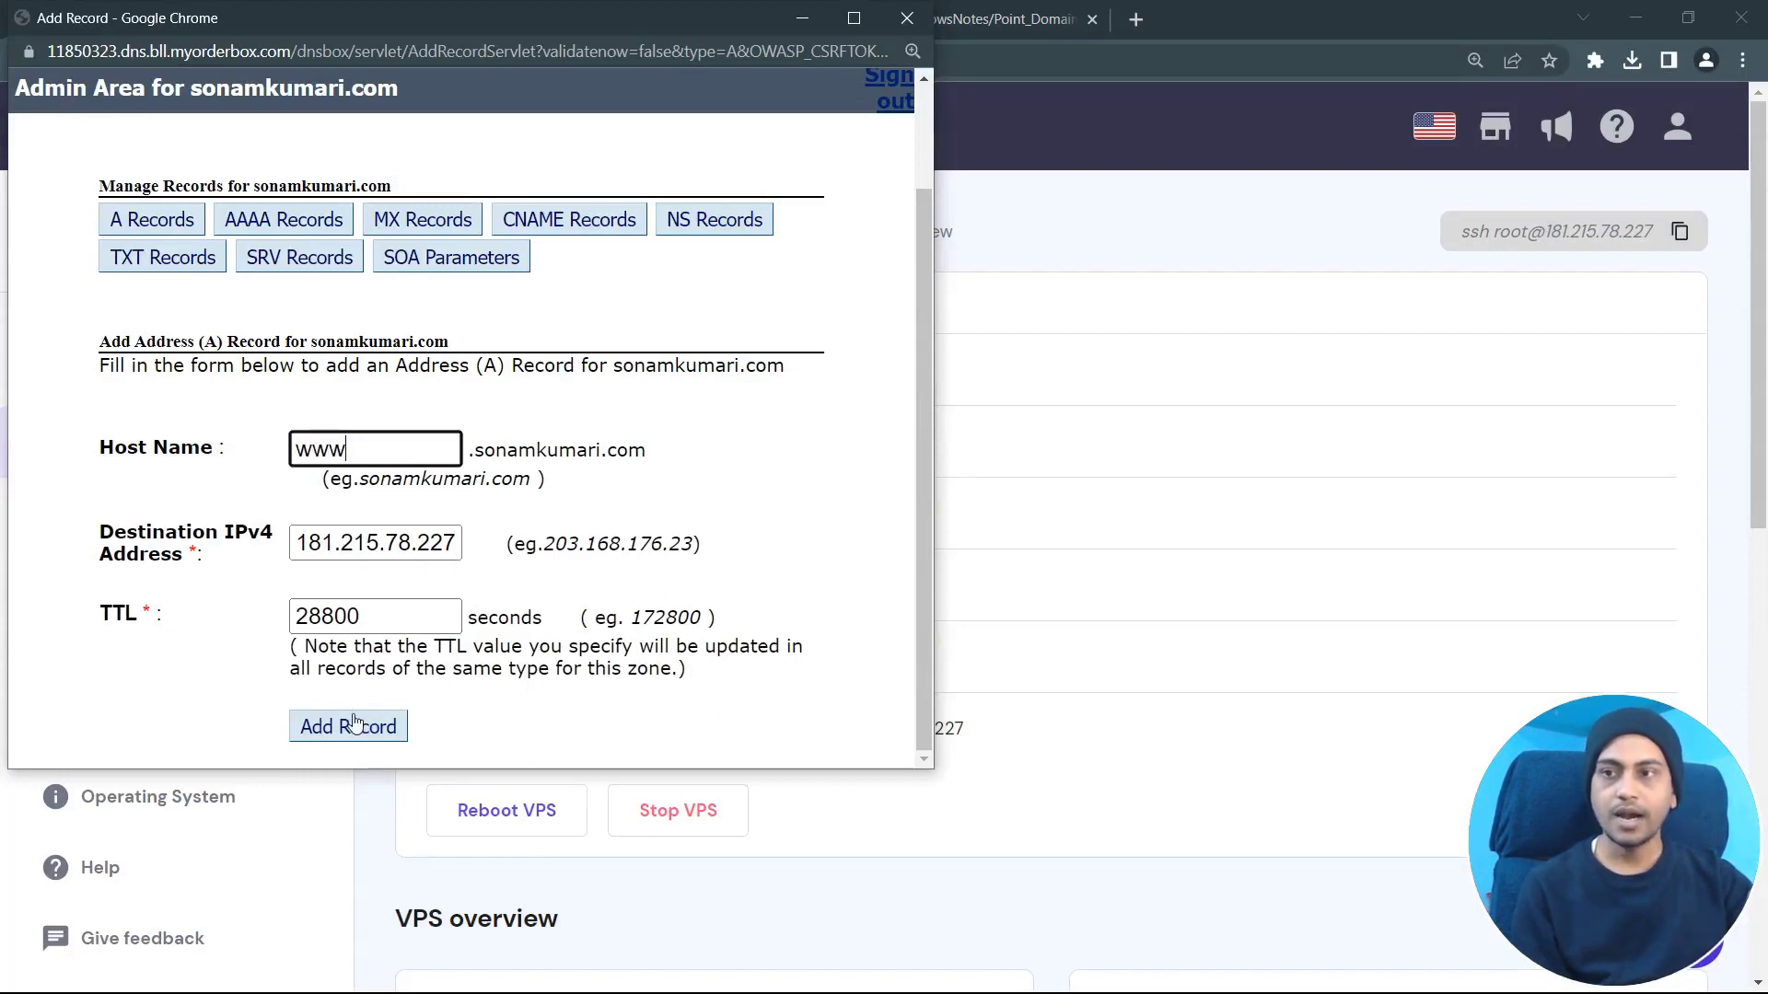
click(175, 227)
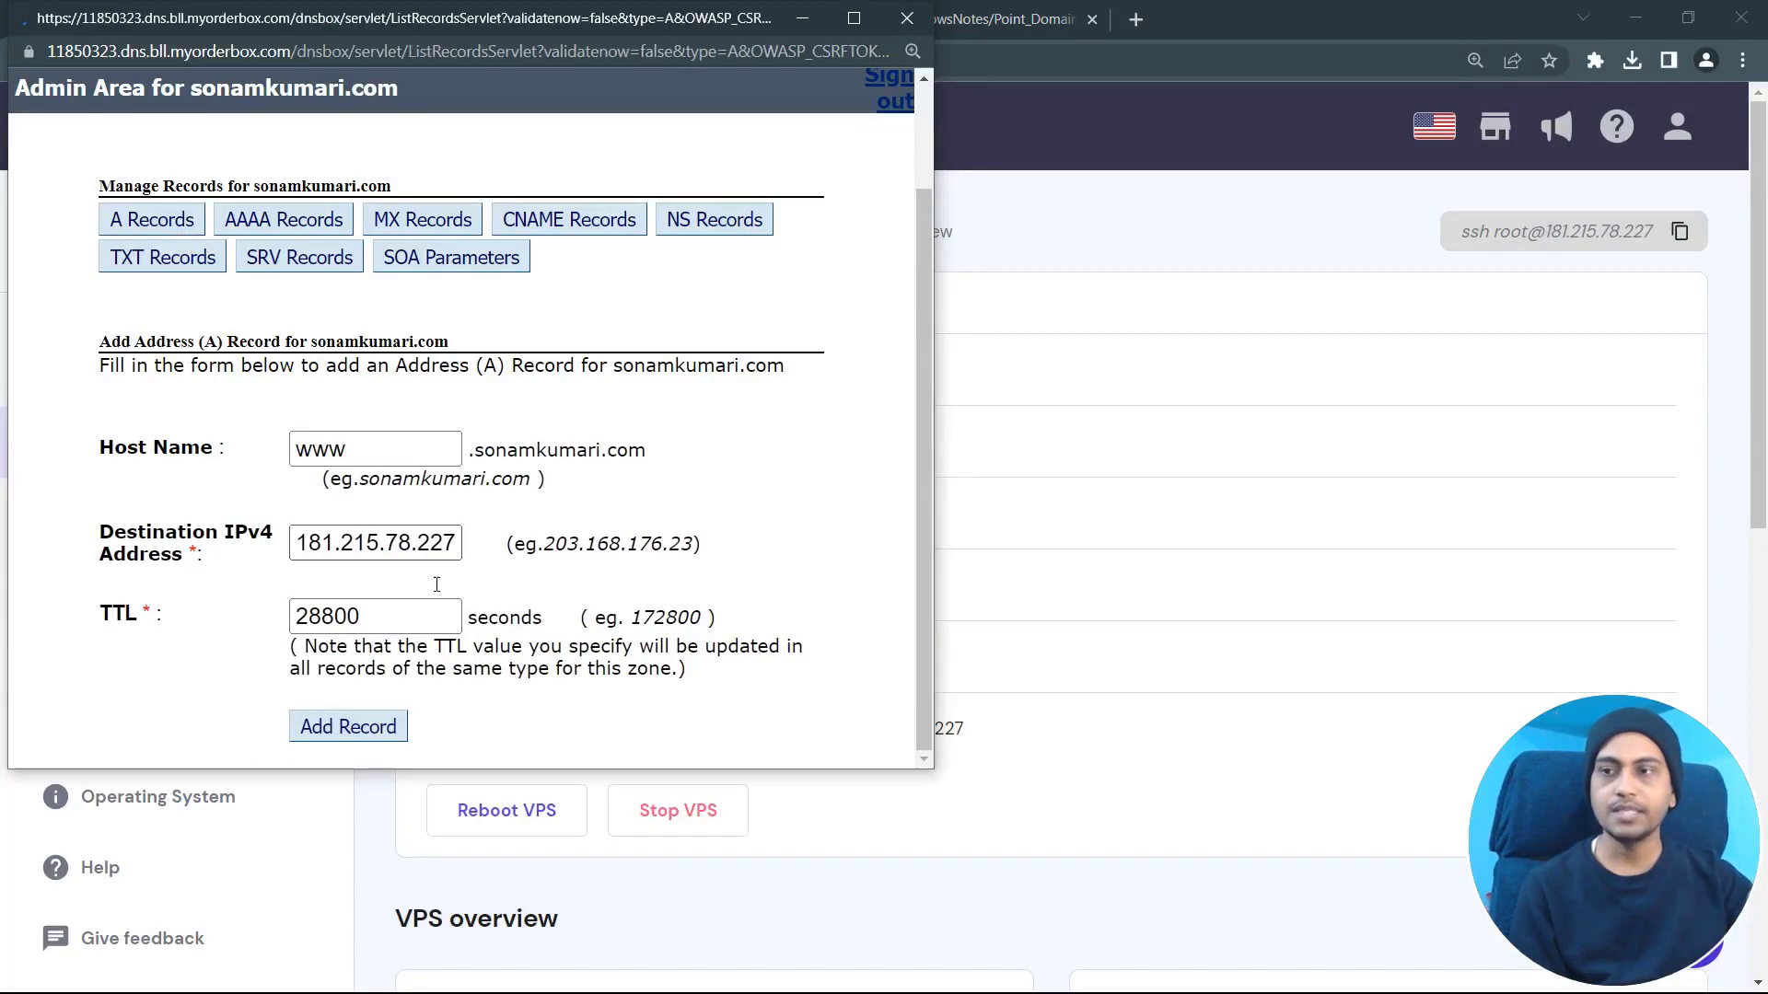
scroll(470, 589, down, 1)
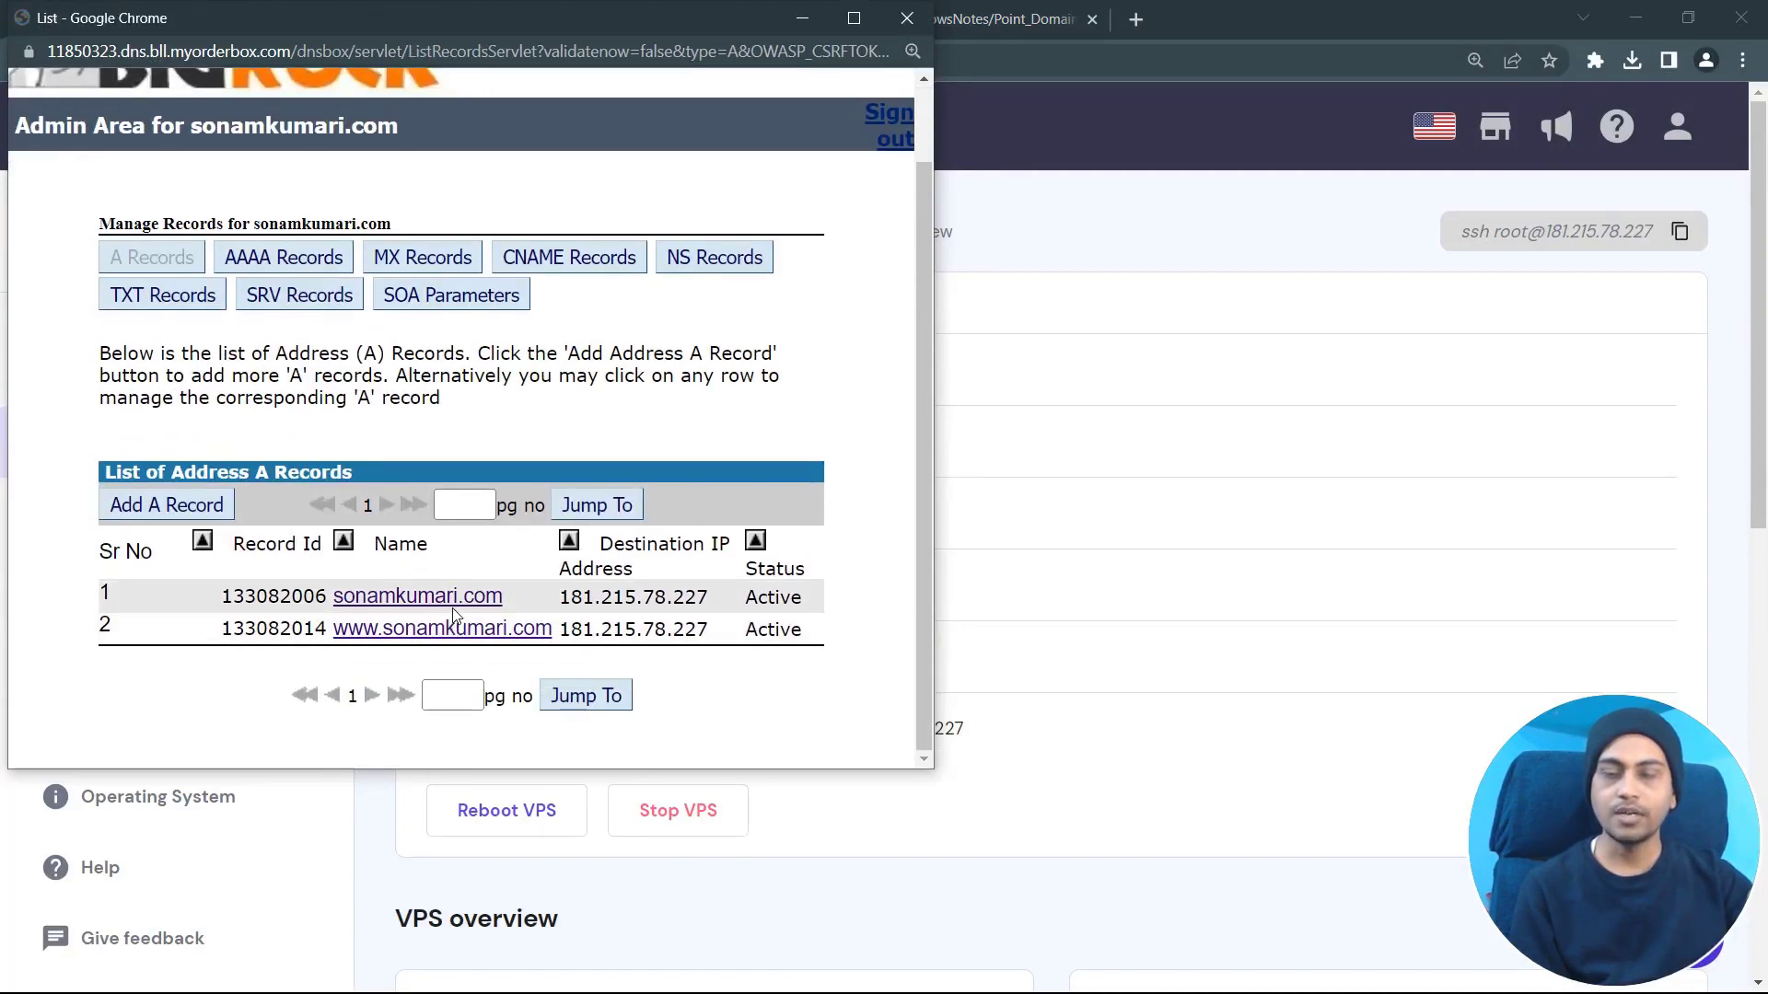
- Open the form for adding an AAAA record and set its host name to @
click(284, 258)
scroll(387, 626, down, 1)
click(206, 504)
click(351, 580)
text(@)
scroll(276, 552, down, 2)
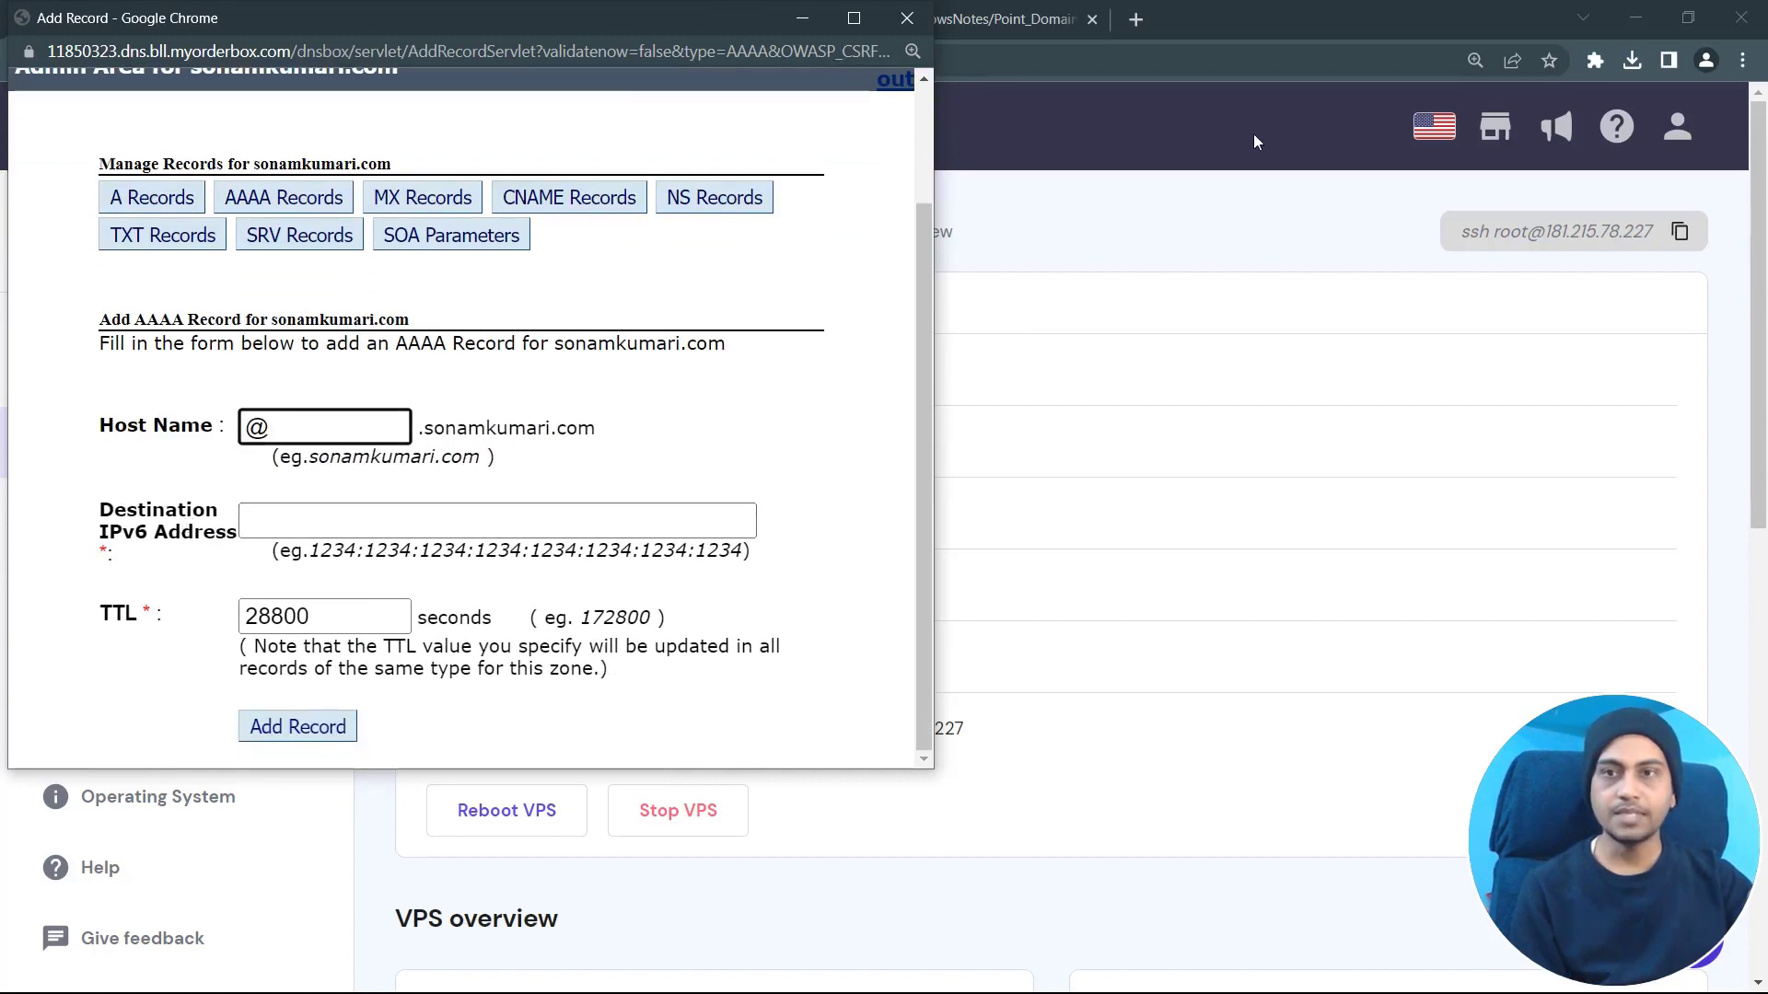
- Copy the VPS's IPv6 address from Hostinger and enter 2a02:4780:e:76a4::1 as the AAAA record's destination address
click(1293, 20)
drag(448, 666, 530, 652)
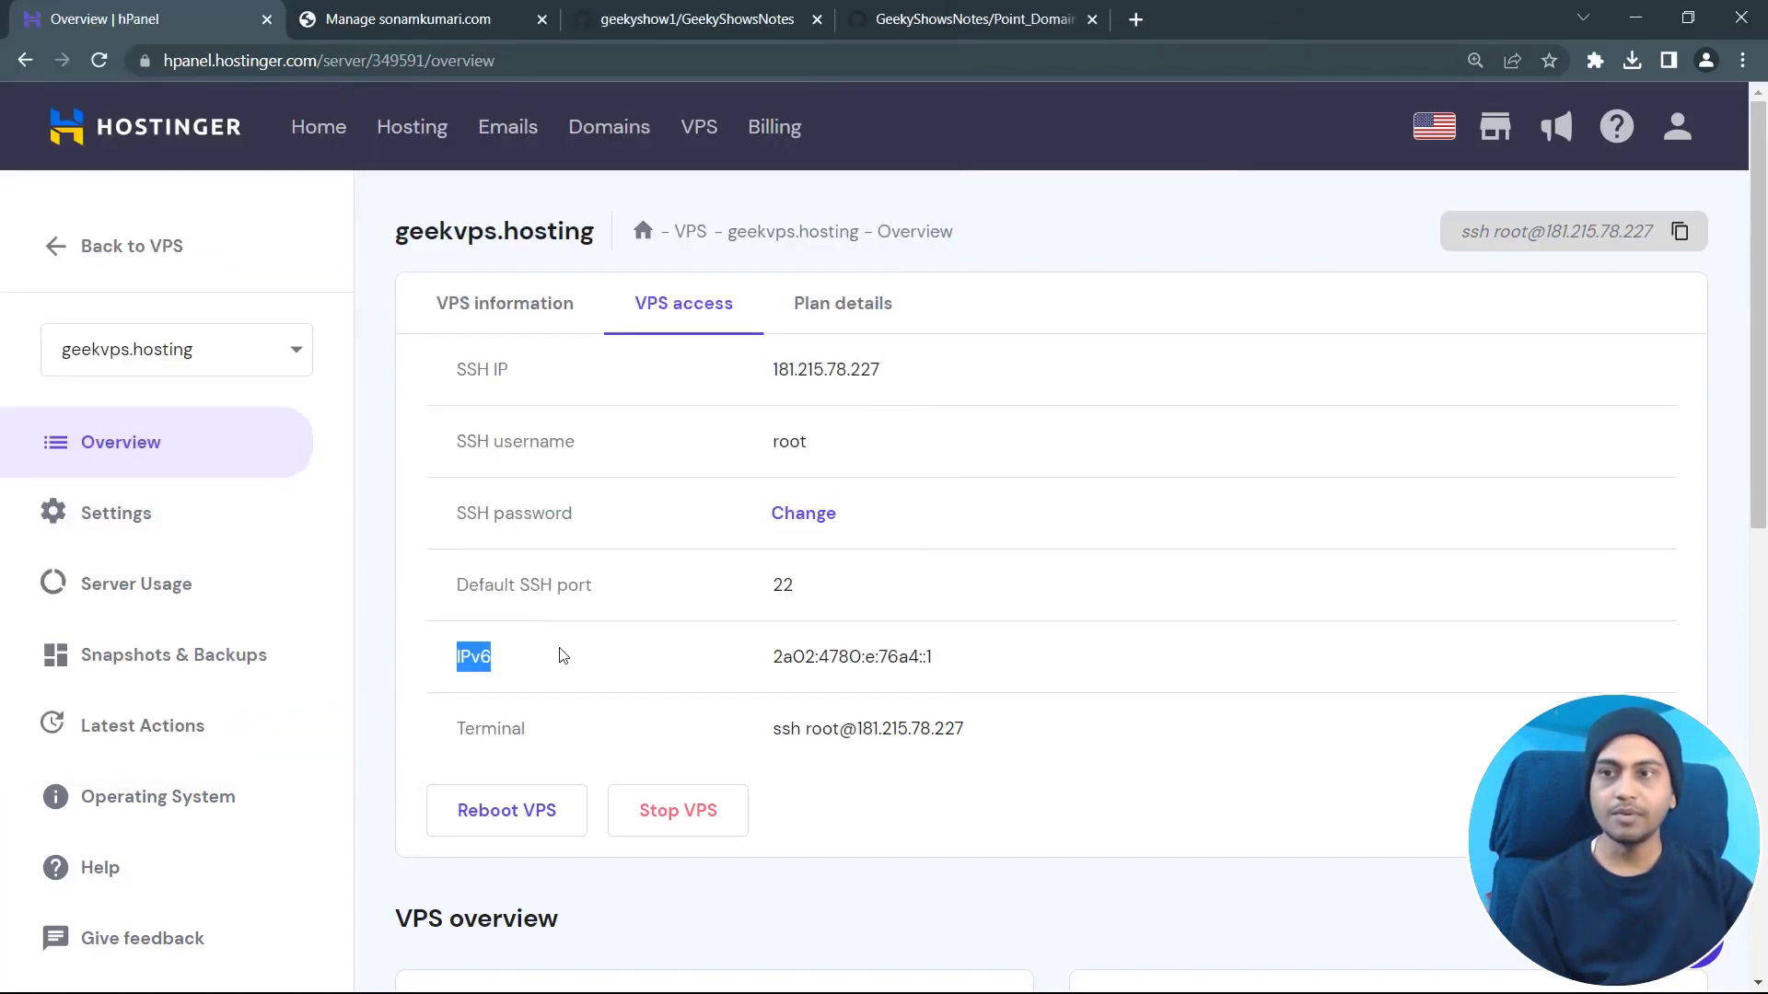
triple_click(831, 657)
key(ctrl+c)
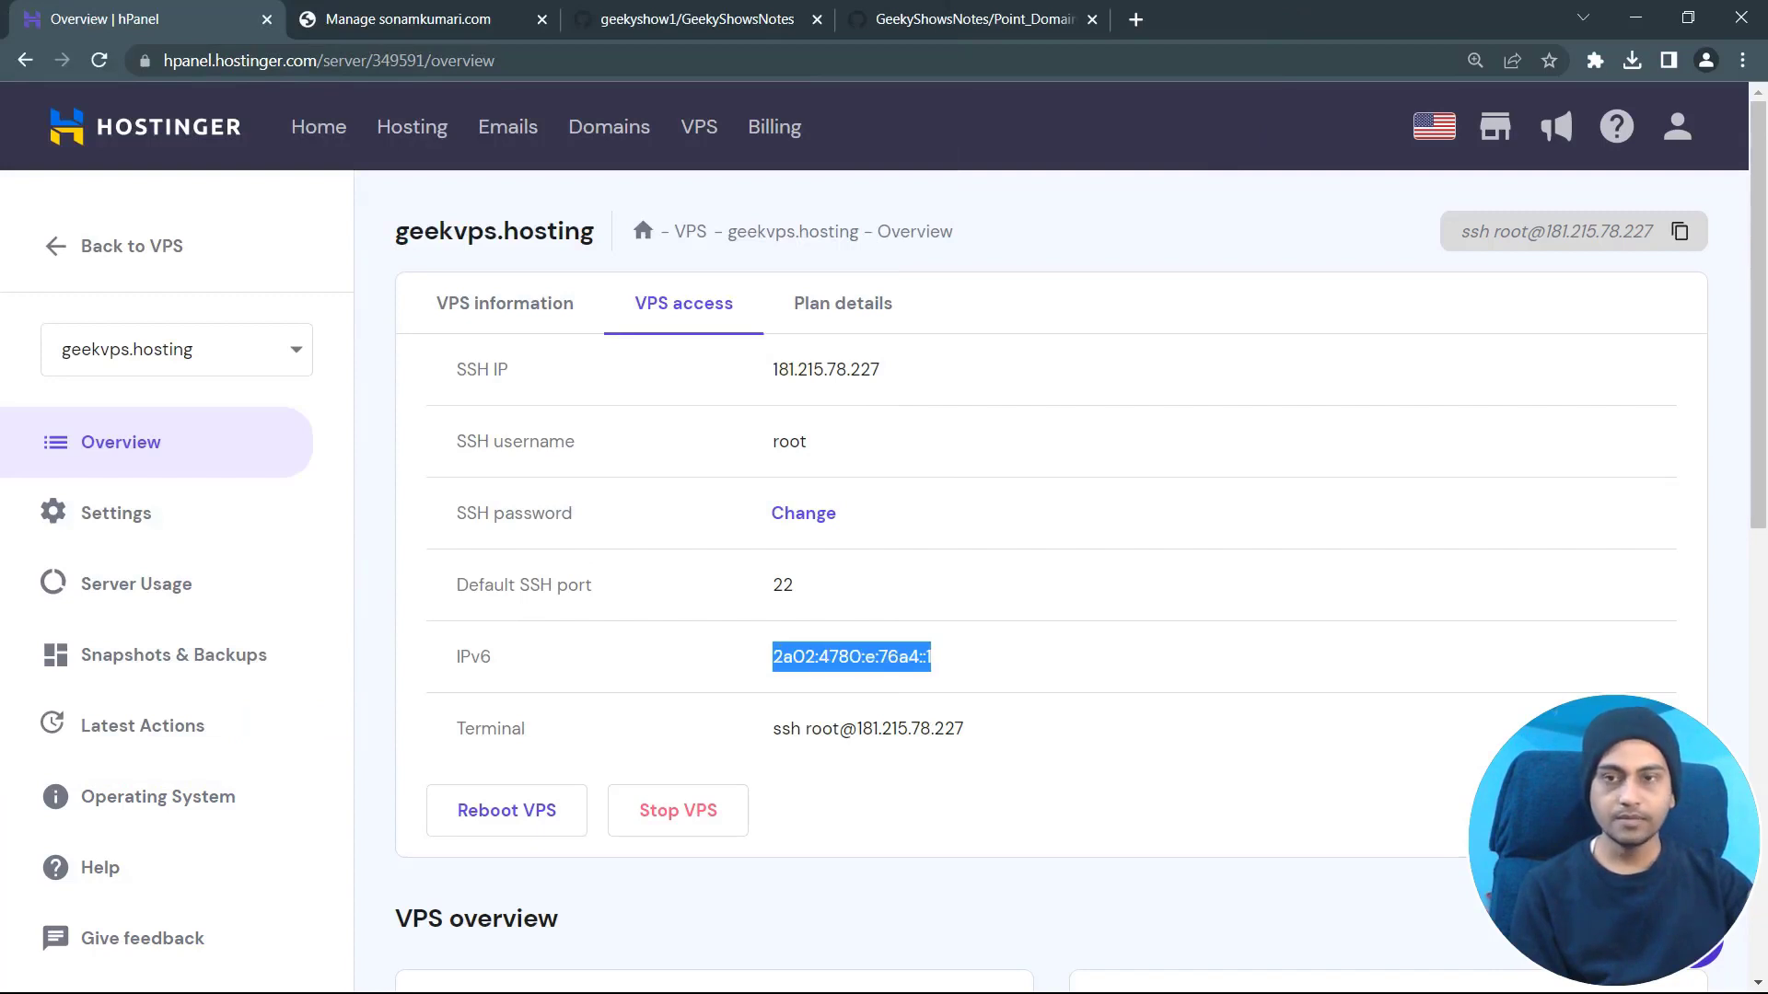
key(alt+Tab)
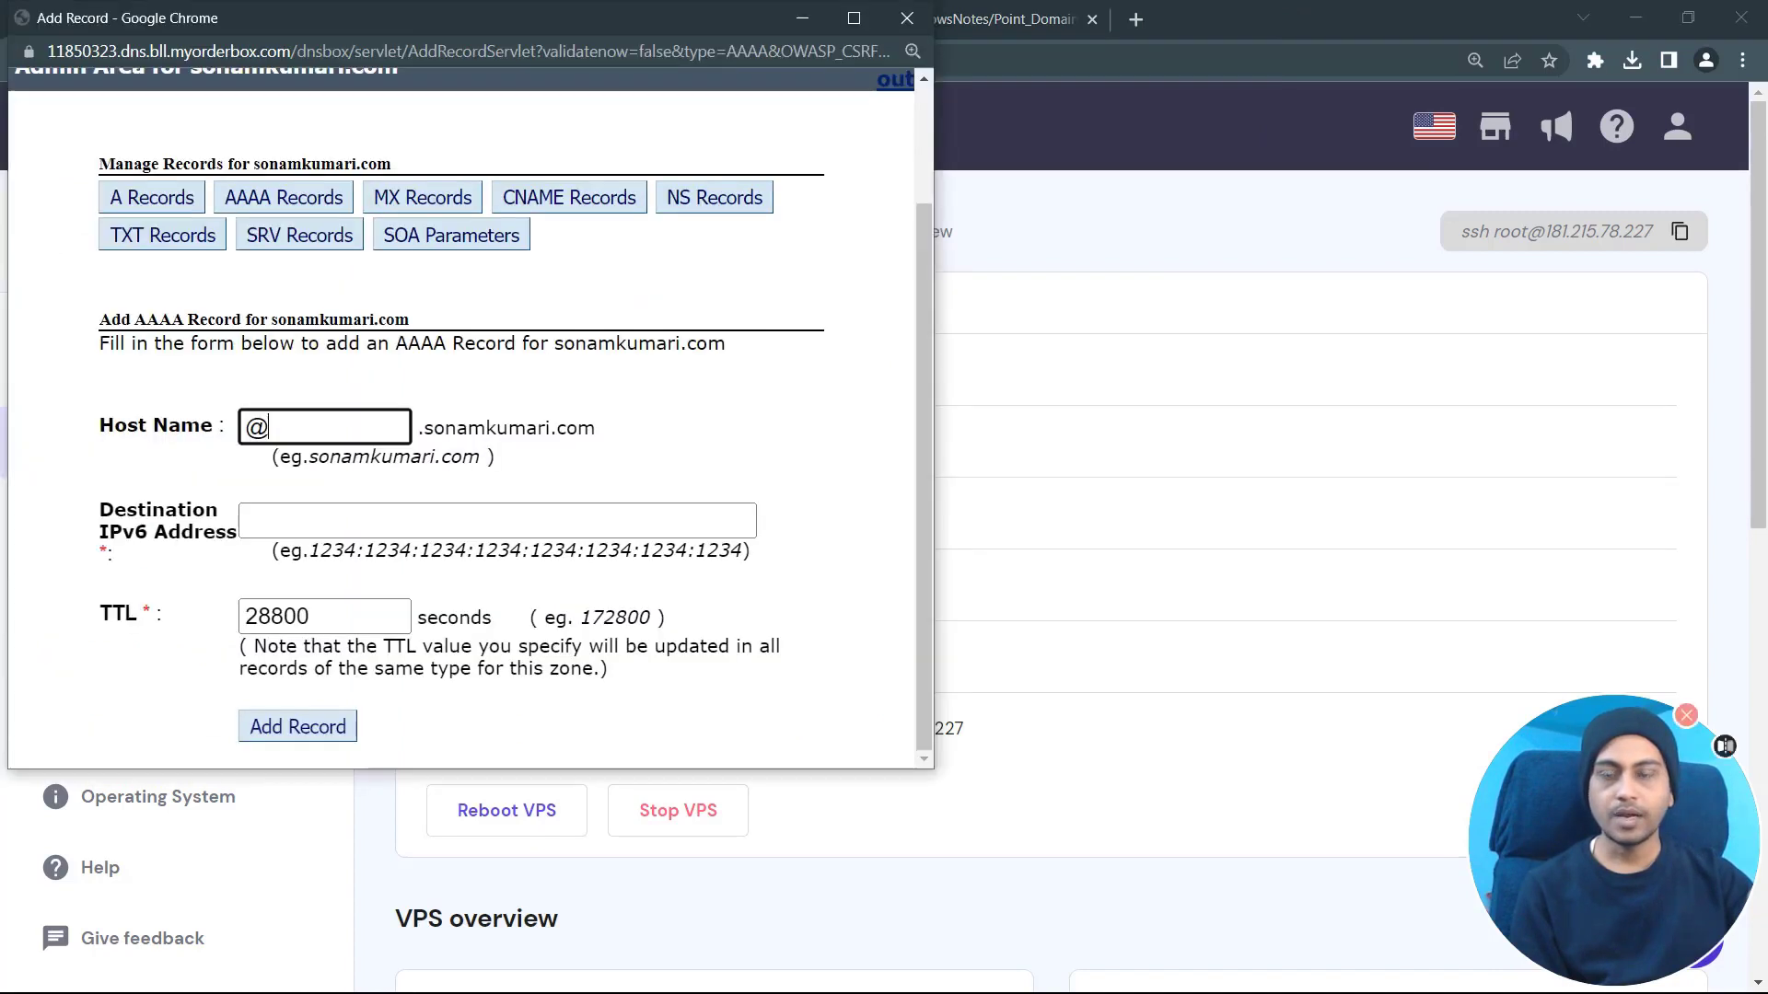
click(368, 518)
key(ctrl+v)
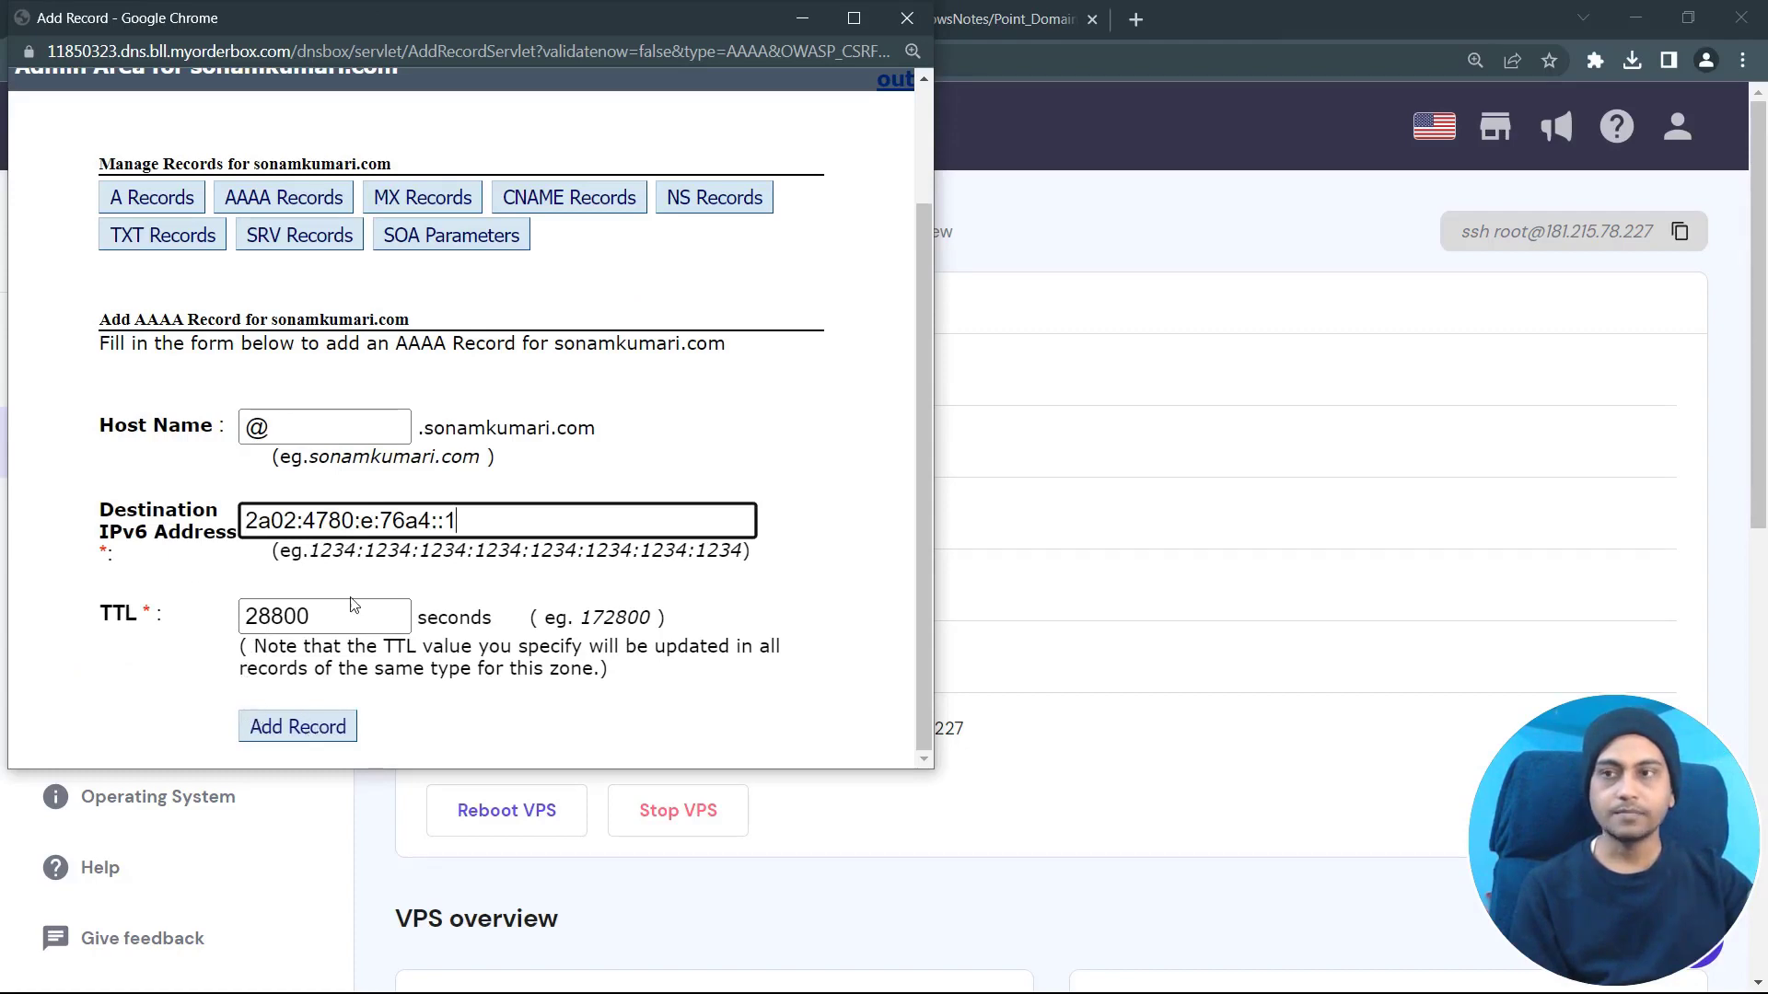
- Change the AAAA record form's host name to www and return to the AAAA records list
drag(365, 429, 95, 425)
text(www)
key(Return)
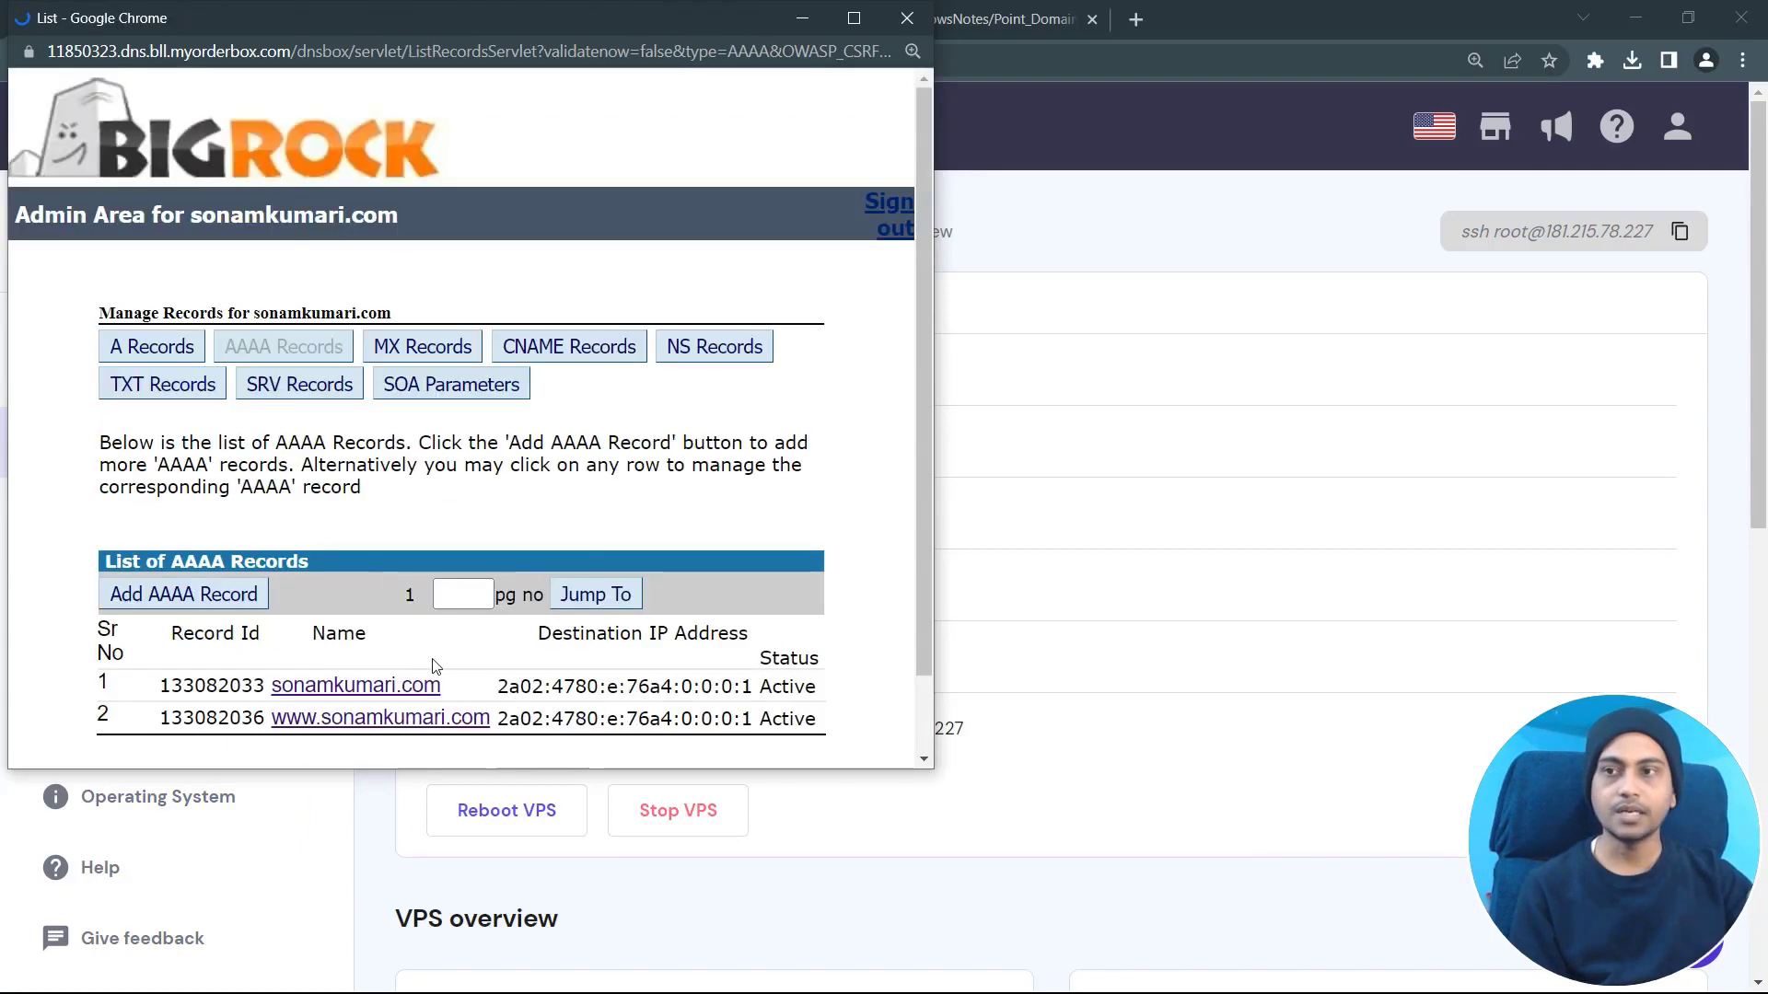
scroll(461, 617, down, 1)
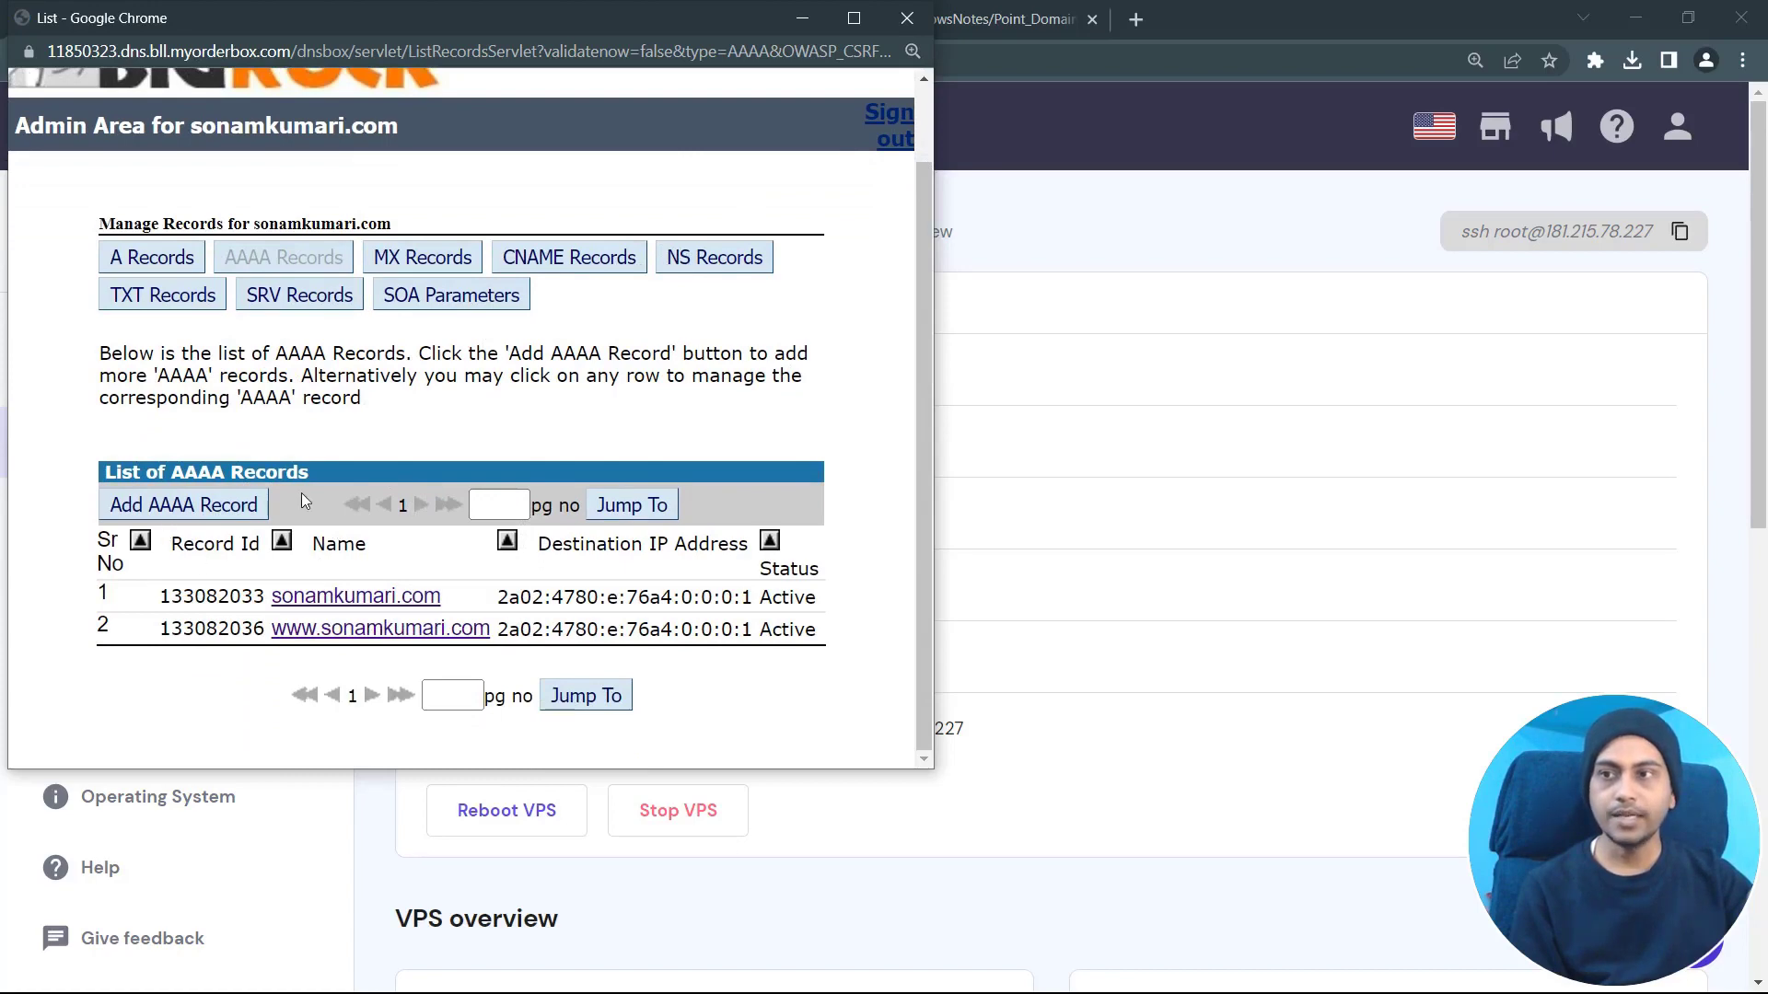
- Compare the VPS's IPv6 address in Hostinger with the AAAA records list, then close the DNS records window
click(1218, 13)
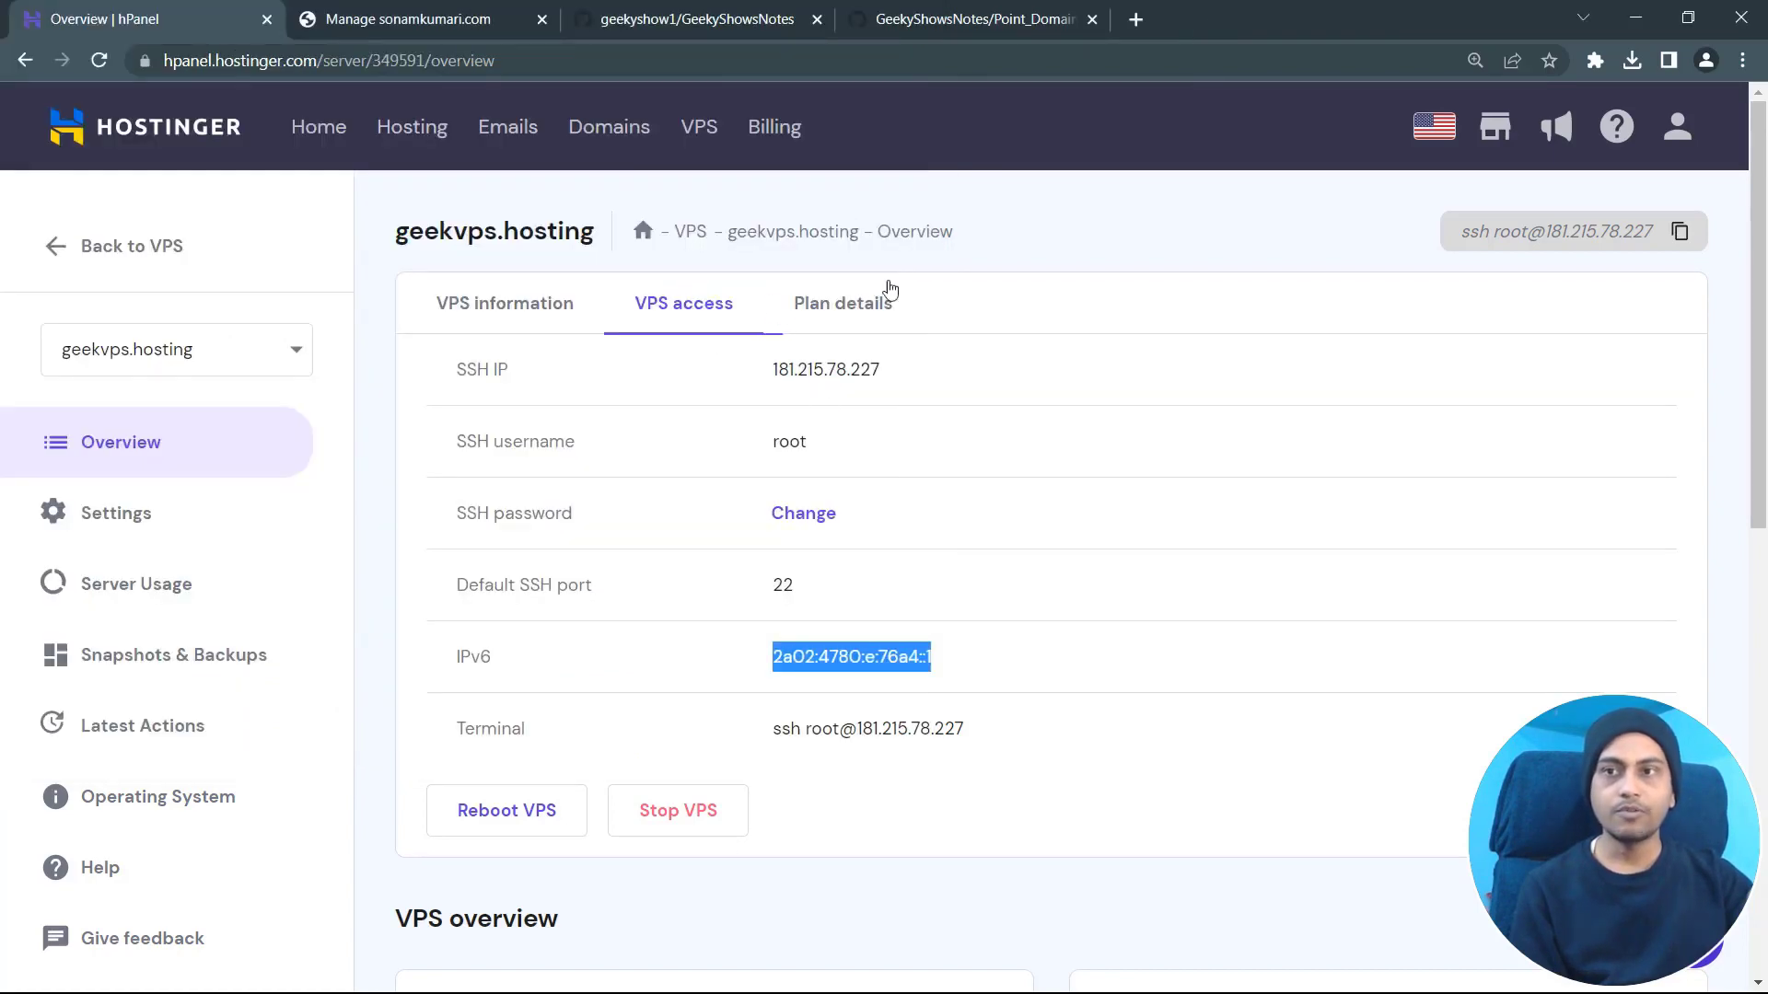
click(735, 670)
drag(769, 660, 959, 654)
click(1007, 670)
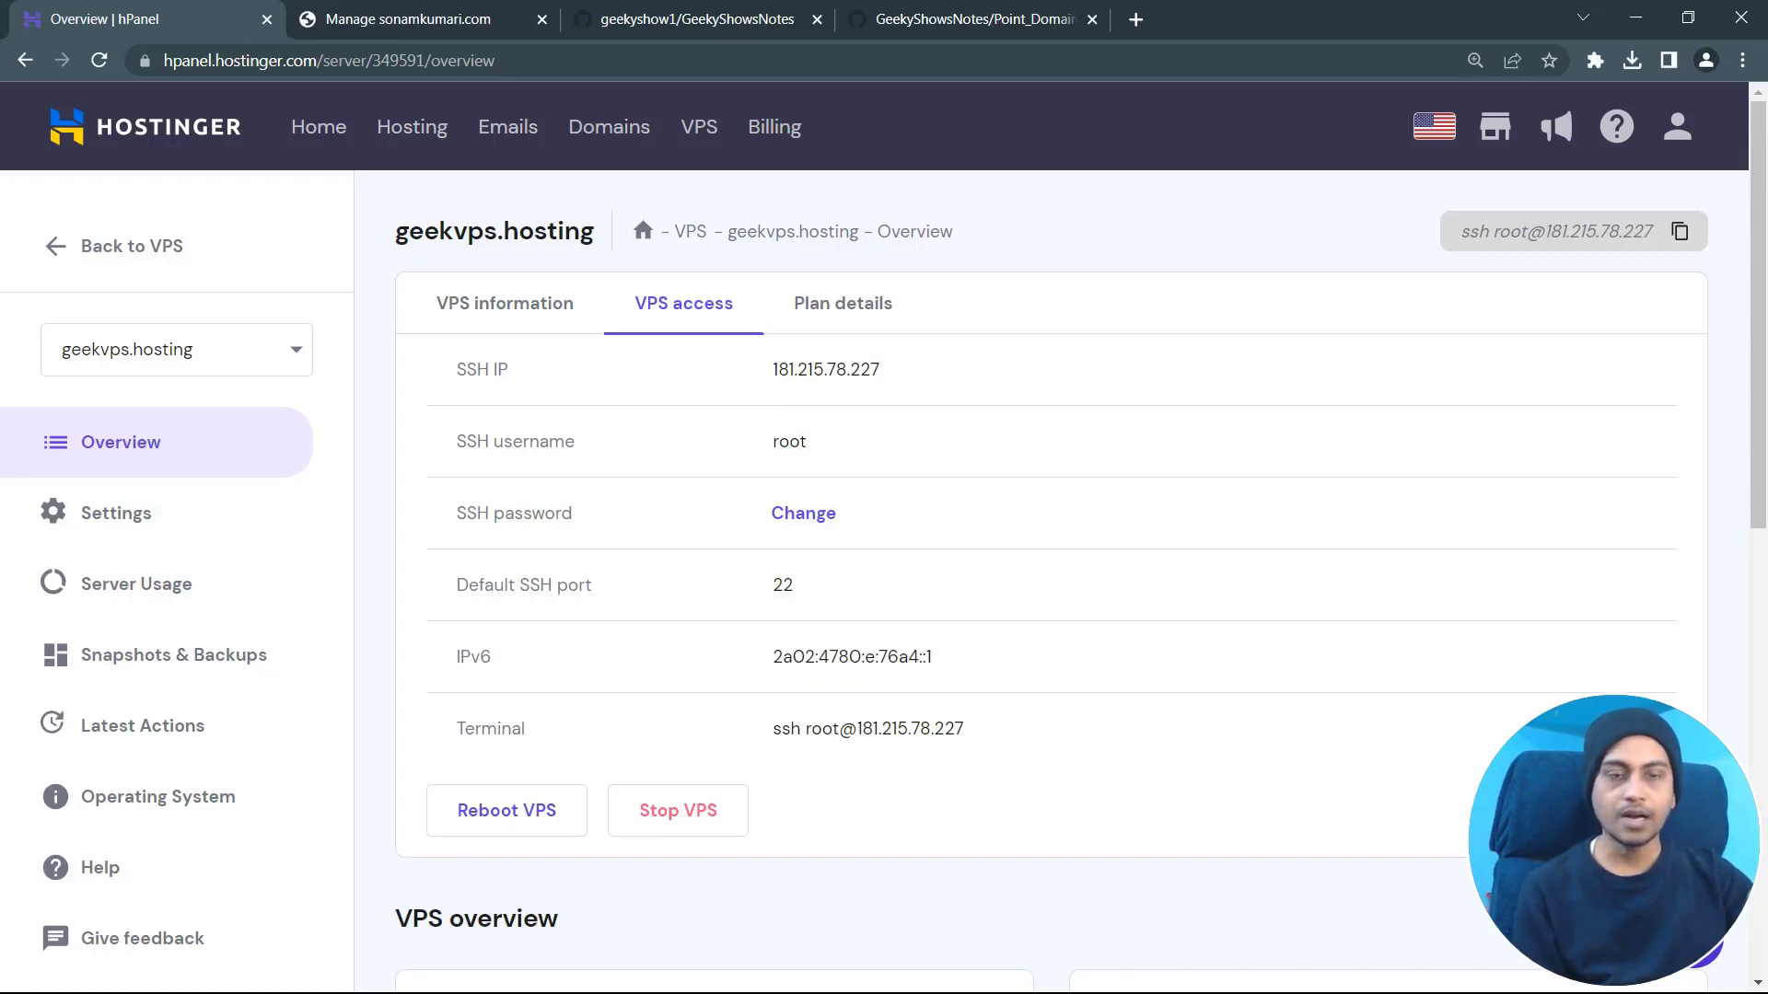
key(alt+Tab)
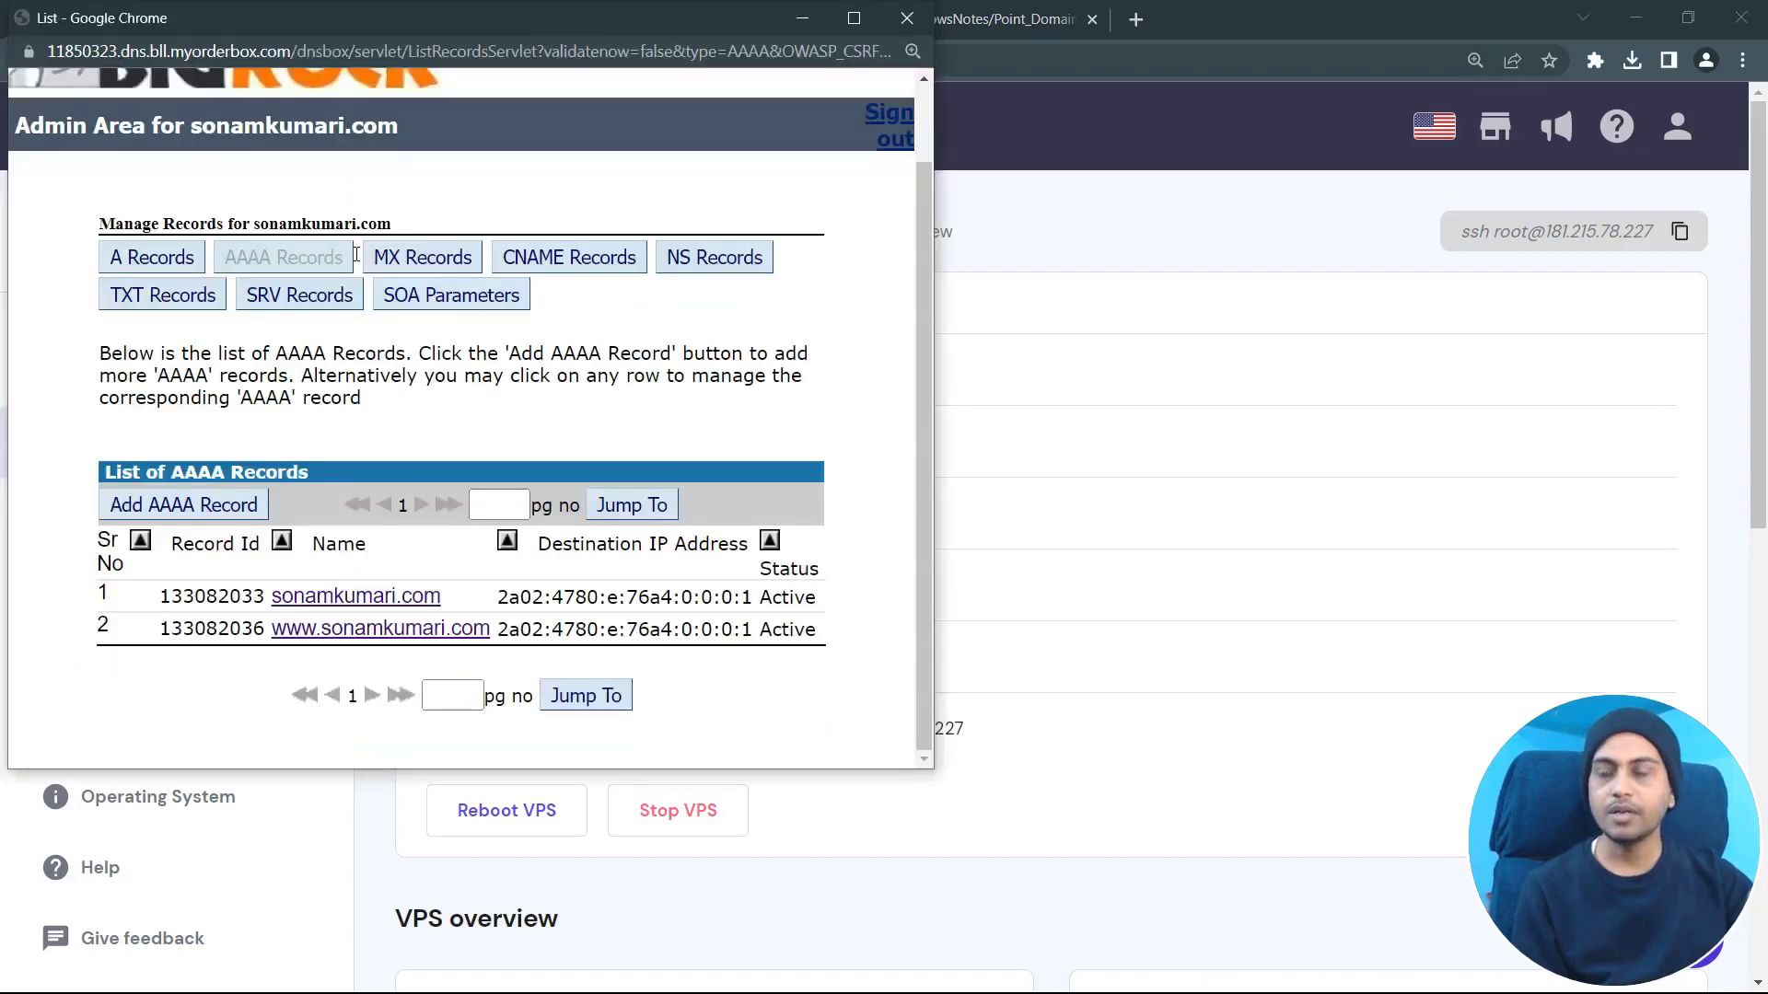
click(915, 32)
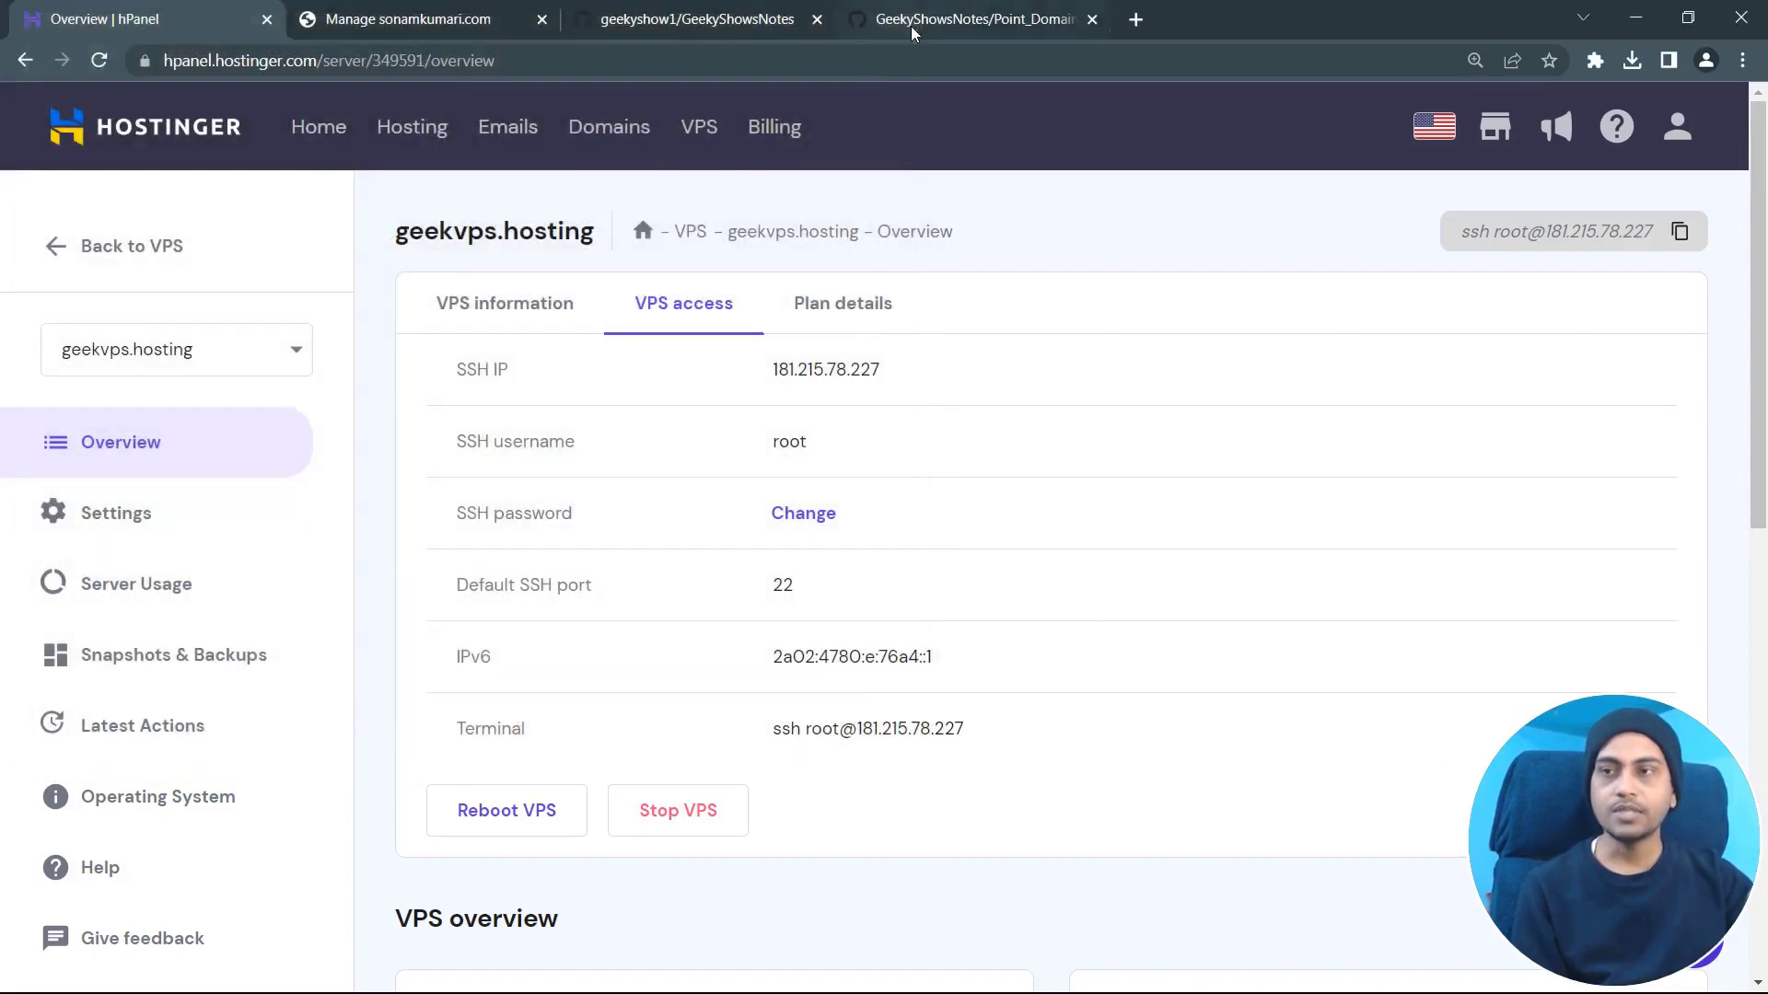
click(414, 19)
scroll(563, 295, up, 5)
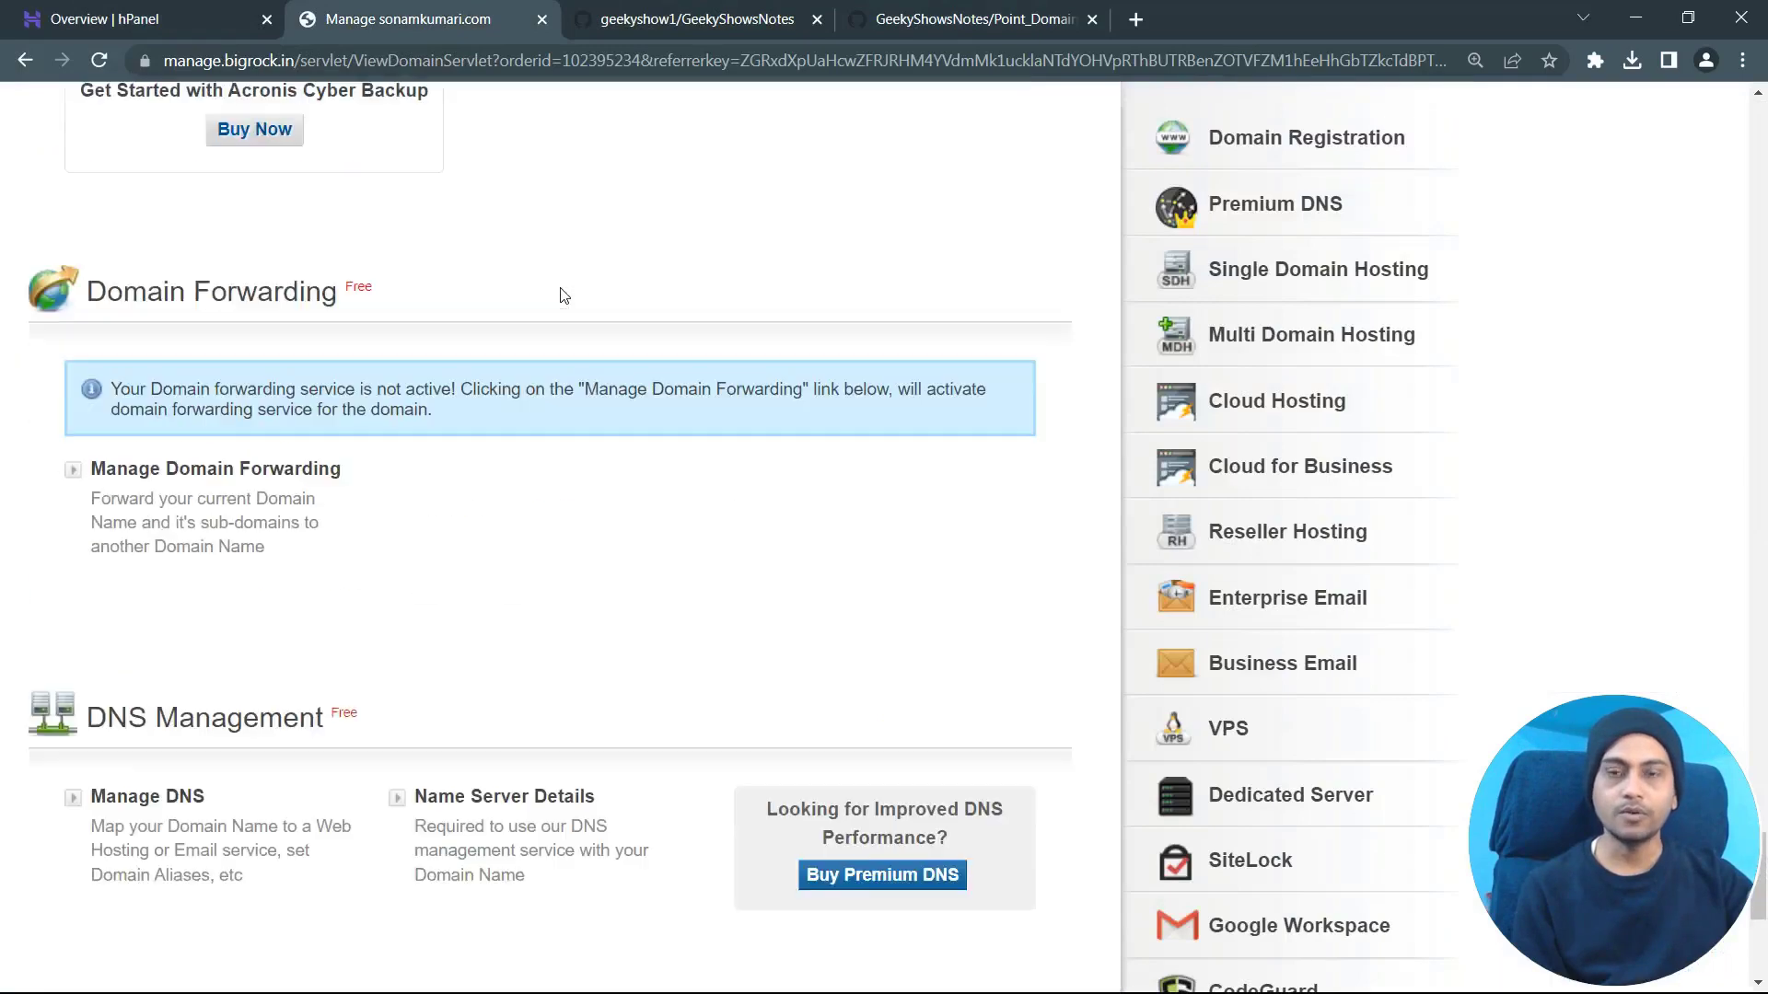
scroll(563, 295, up, 8)
scroll(563, 295, down, 2)
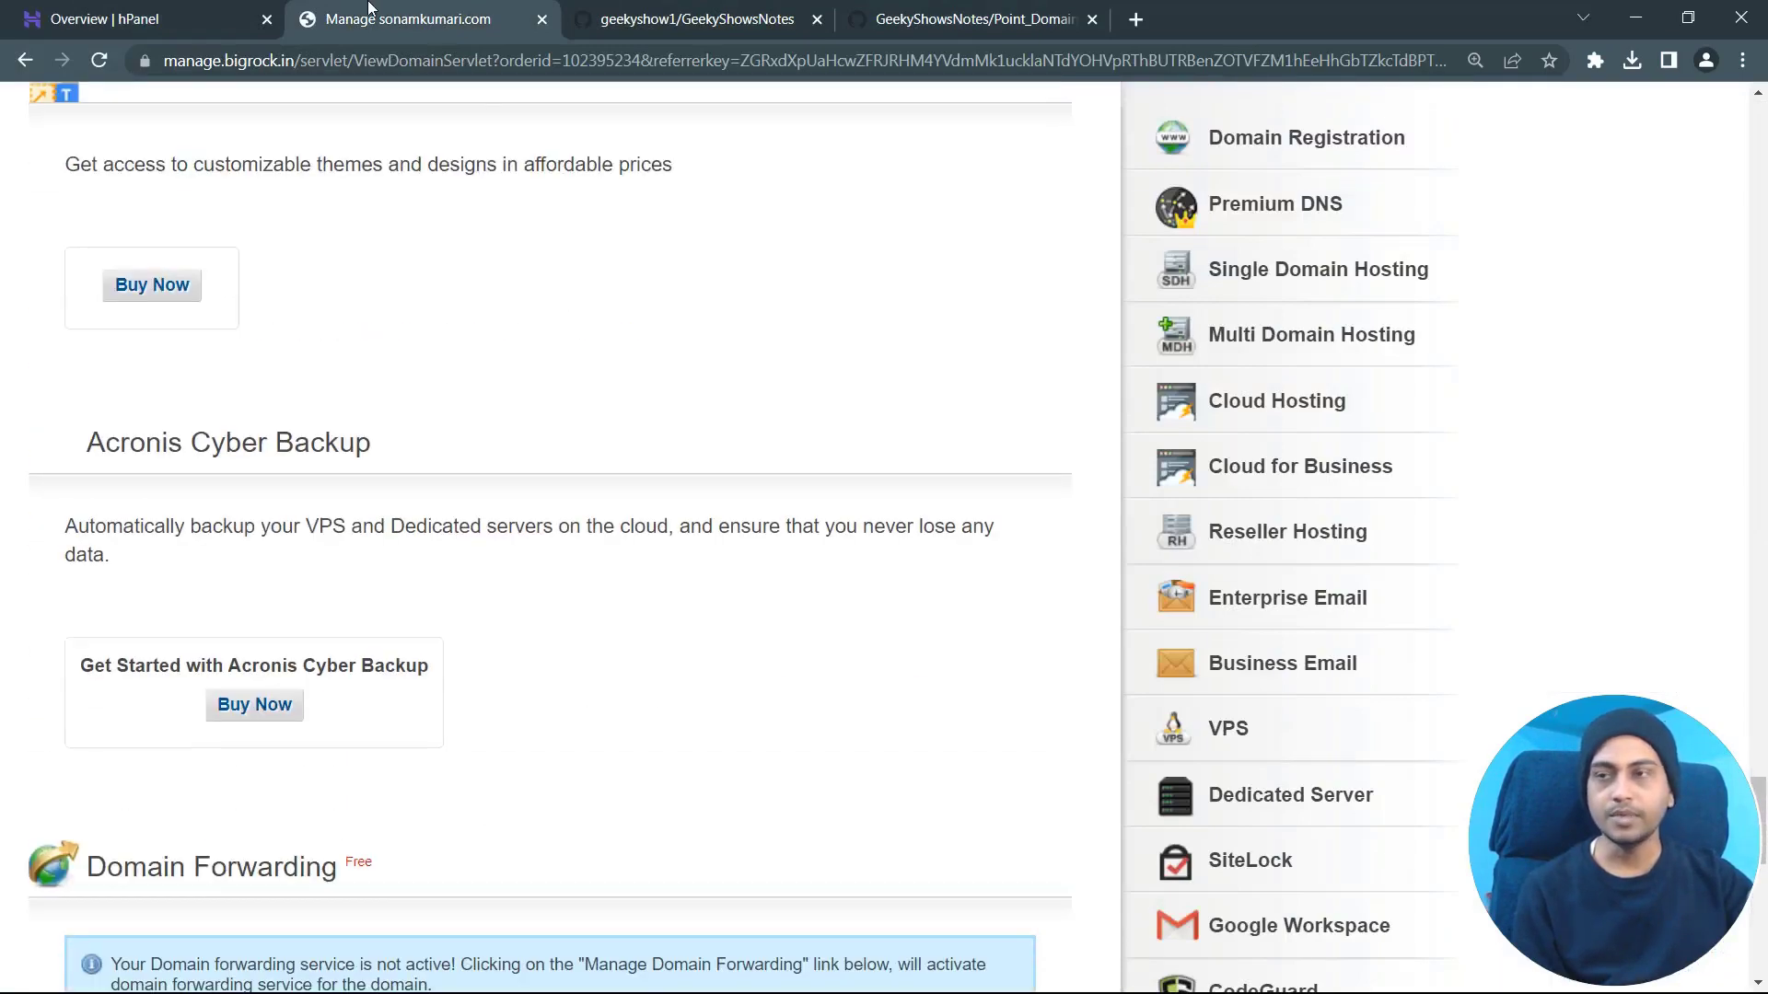
click(133, 15)
- Read the GitHub notes on zipping the project folder, opening Command Prompt and copying the zip file to the remote server
click(964, 9)
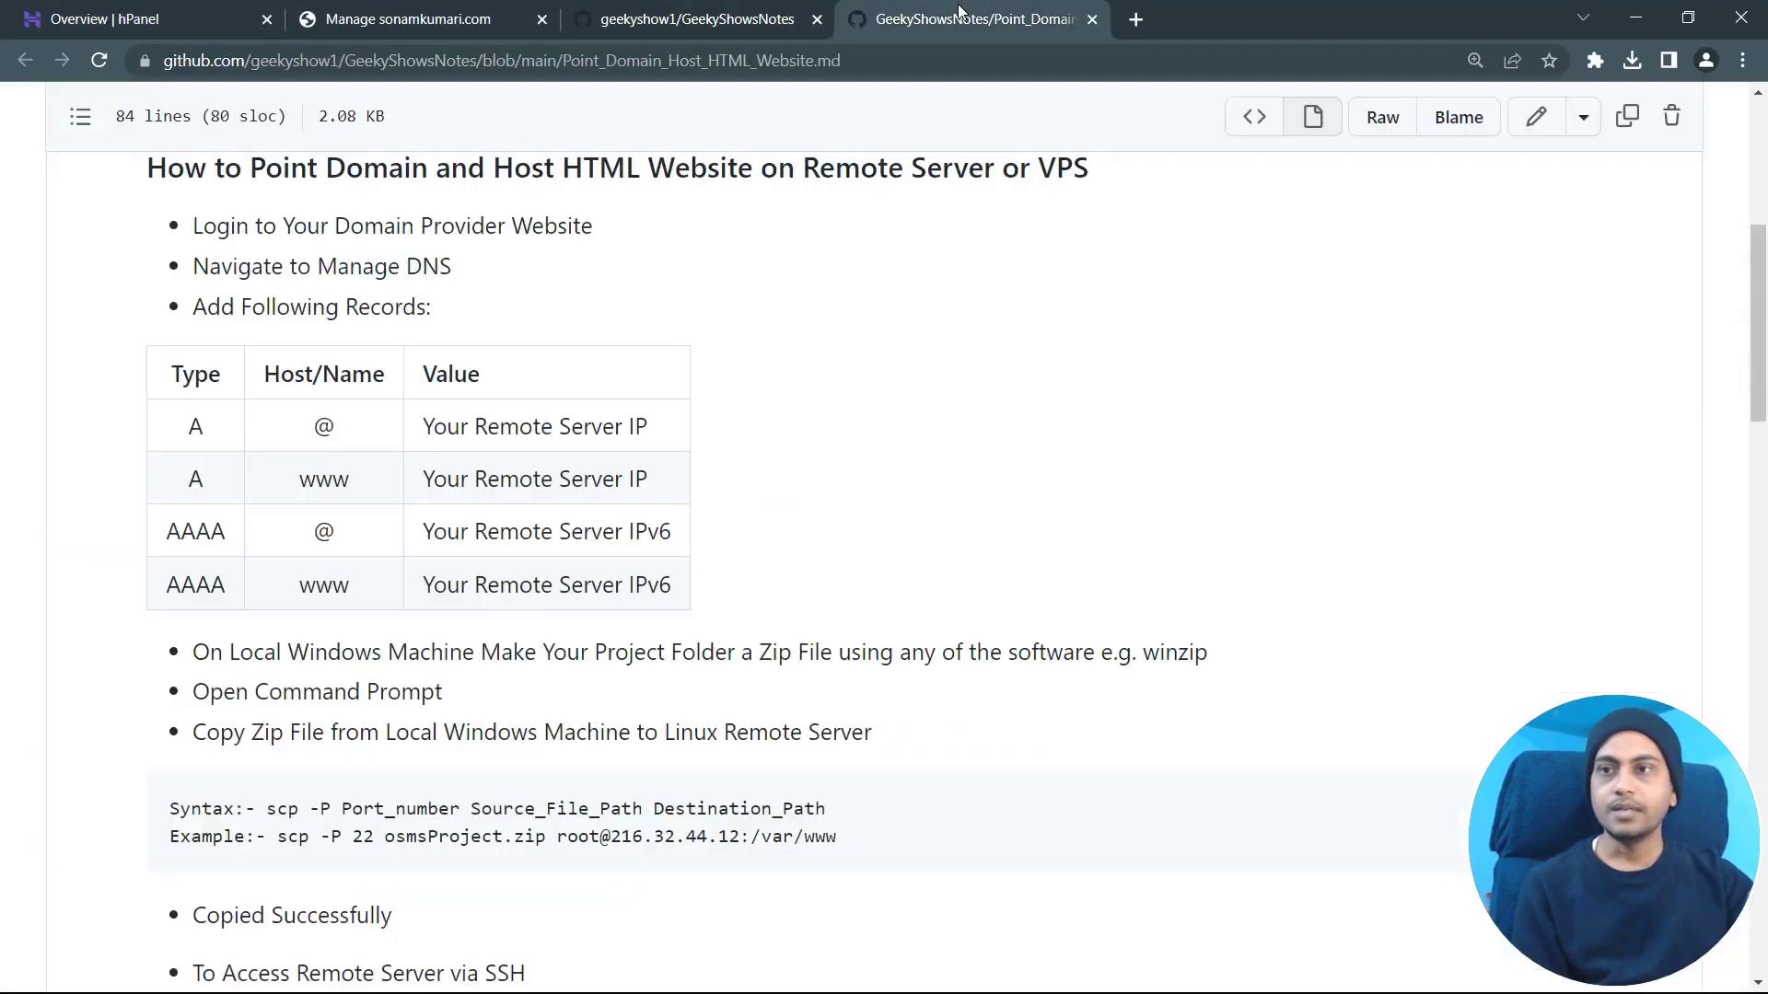
scroll(370, 398, down, 3)
drag(337, 311, 1208, 332)
click(1147, 365)
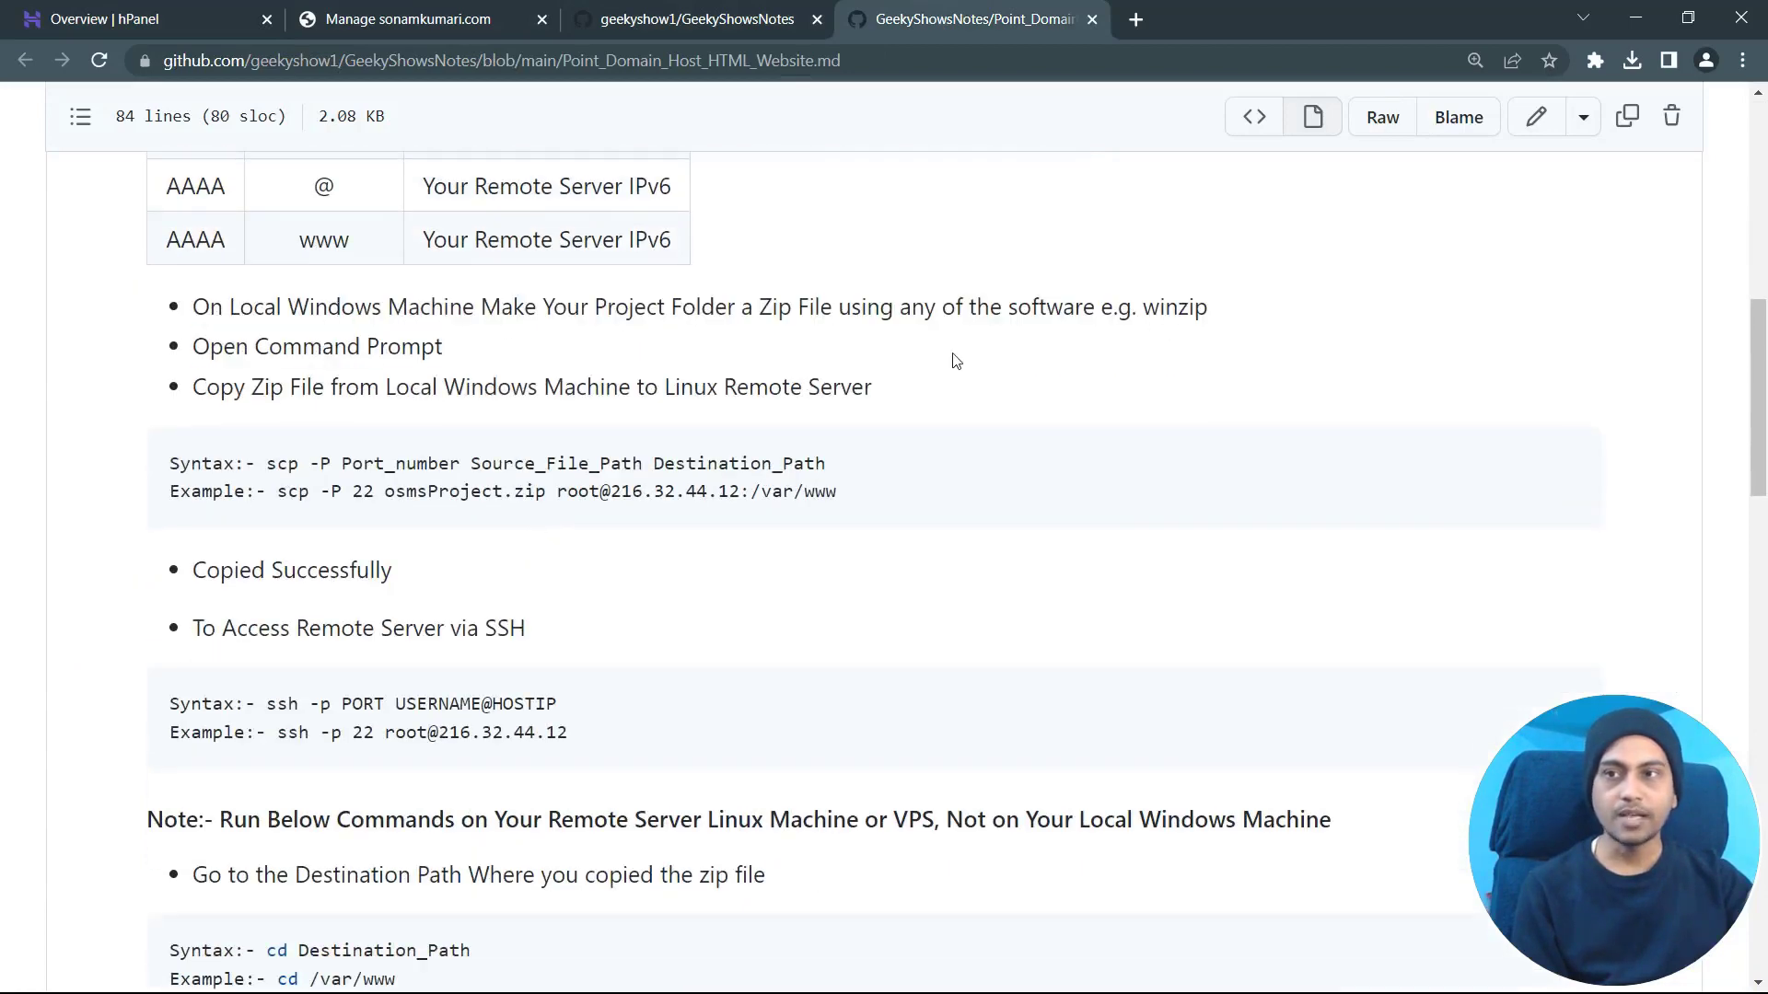
drag(259, 350, 473, 343)
click(473, 342)
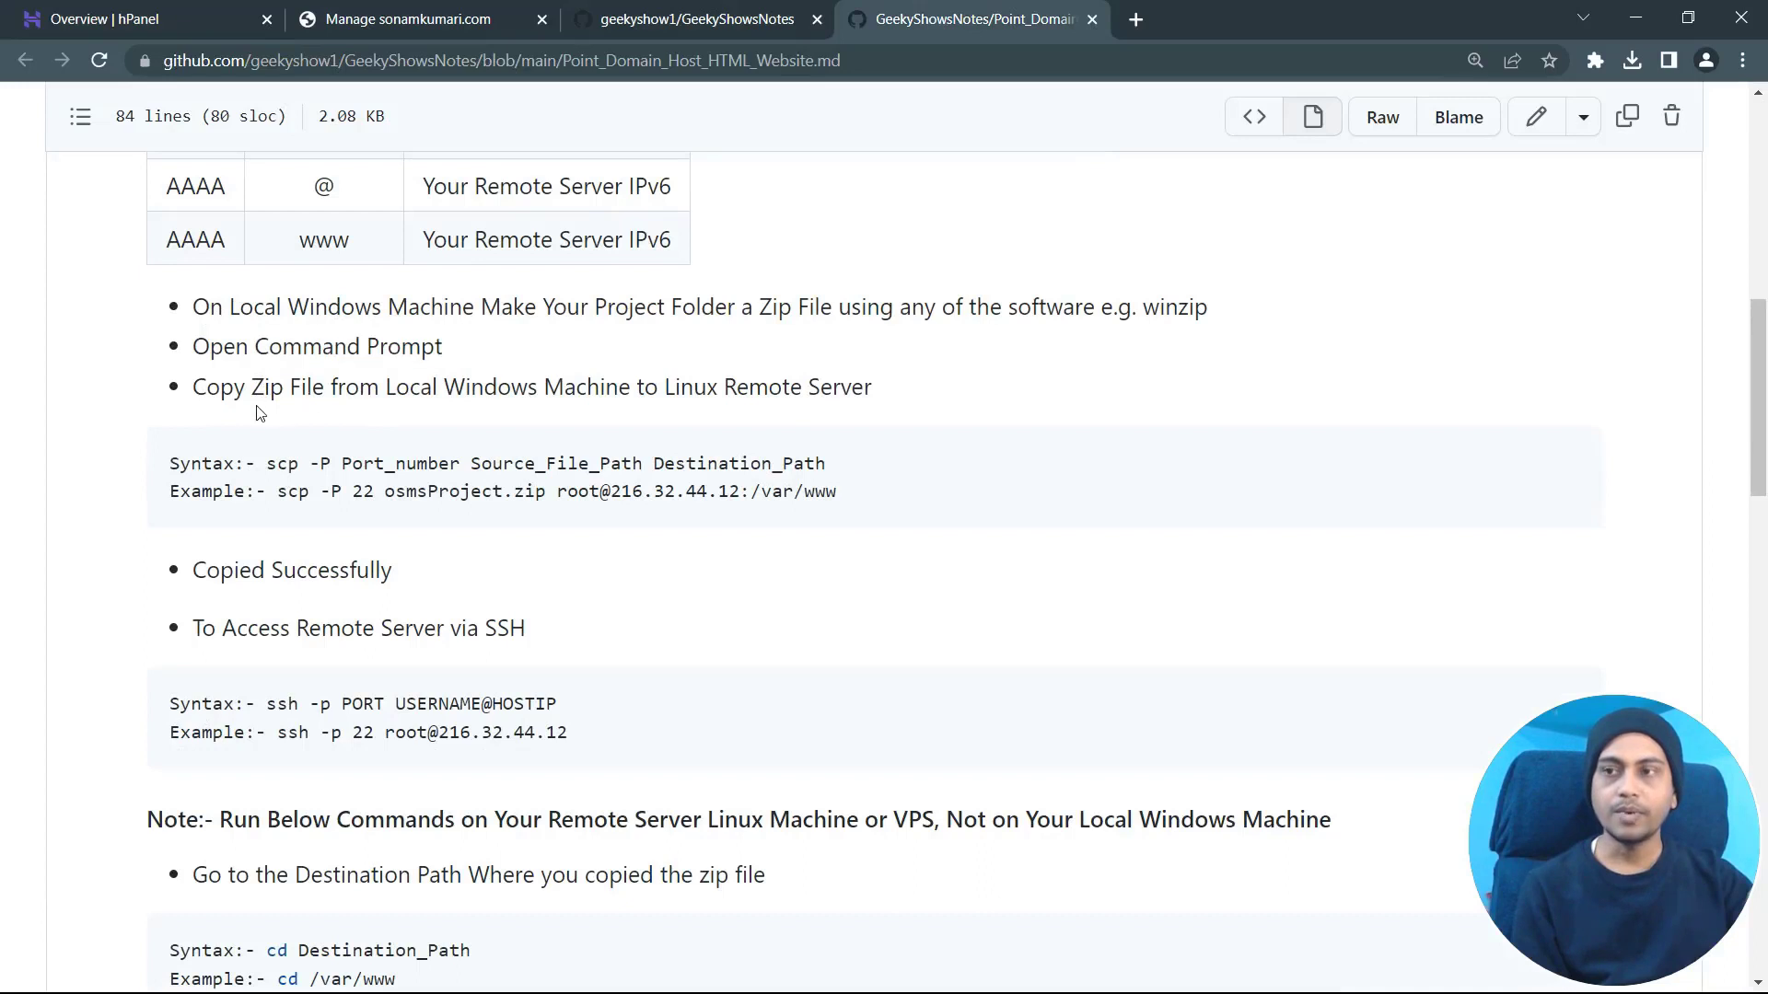
drag(236, 397, 600, 390)
drag(737, 394, 930, 405)
click(930, 405)
drag(280, 491, 865, 497)
click(866, 497)
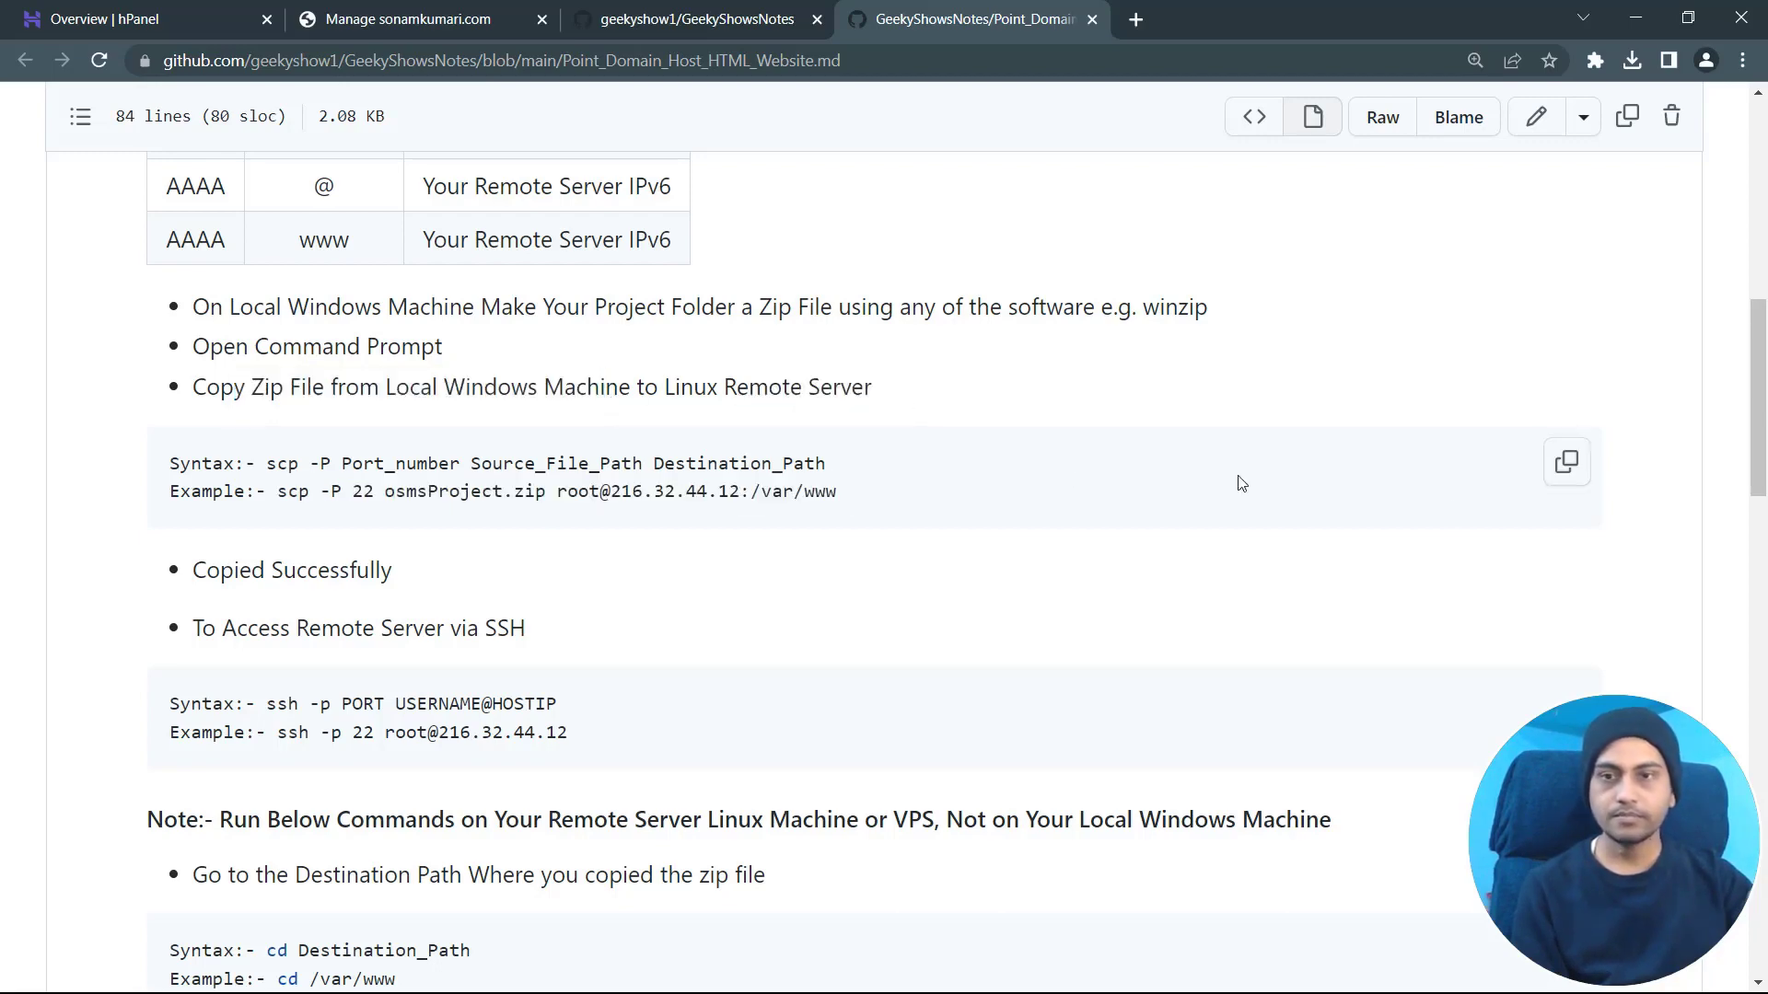
key(alt+Tab)
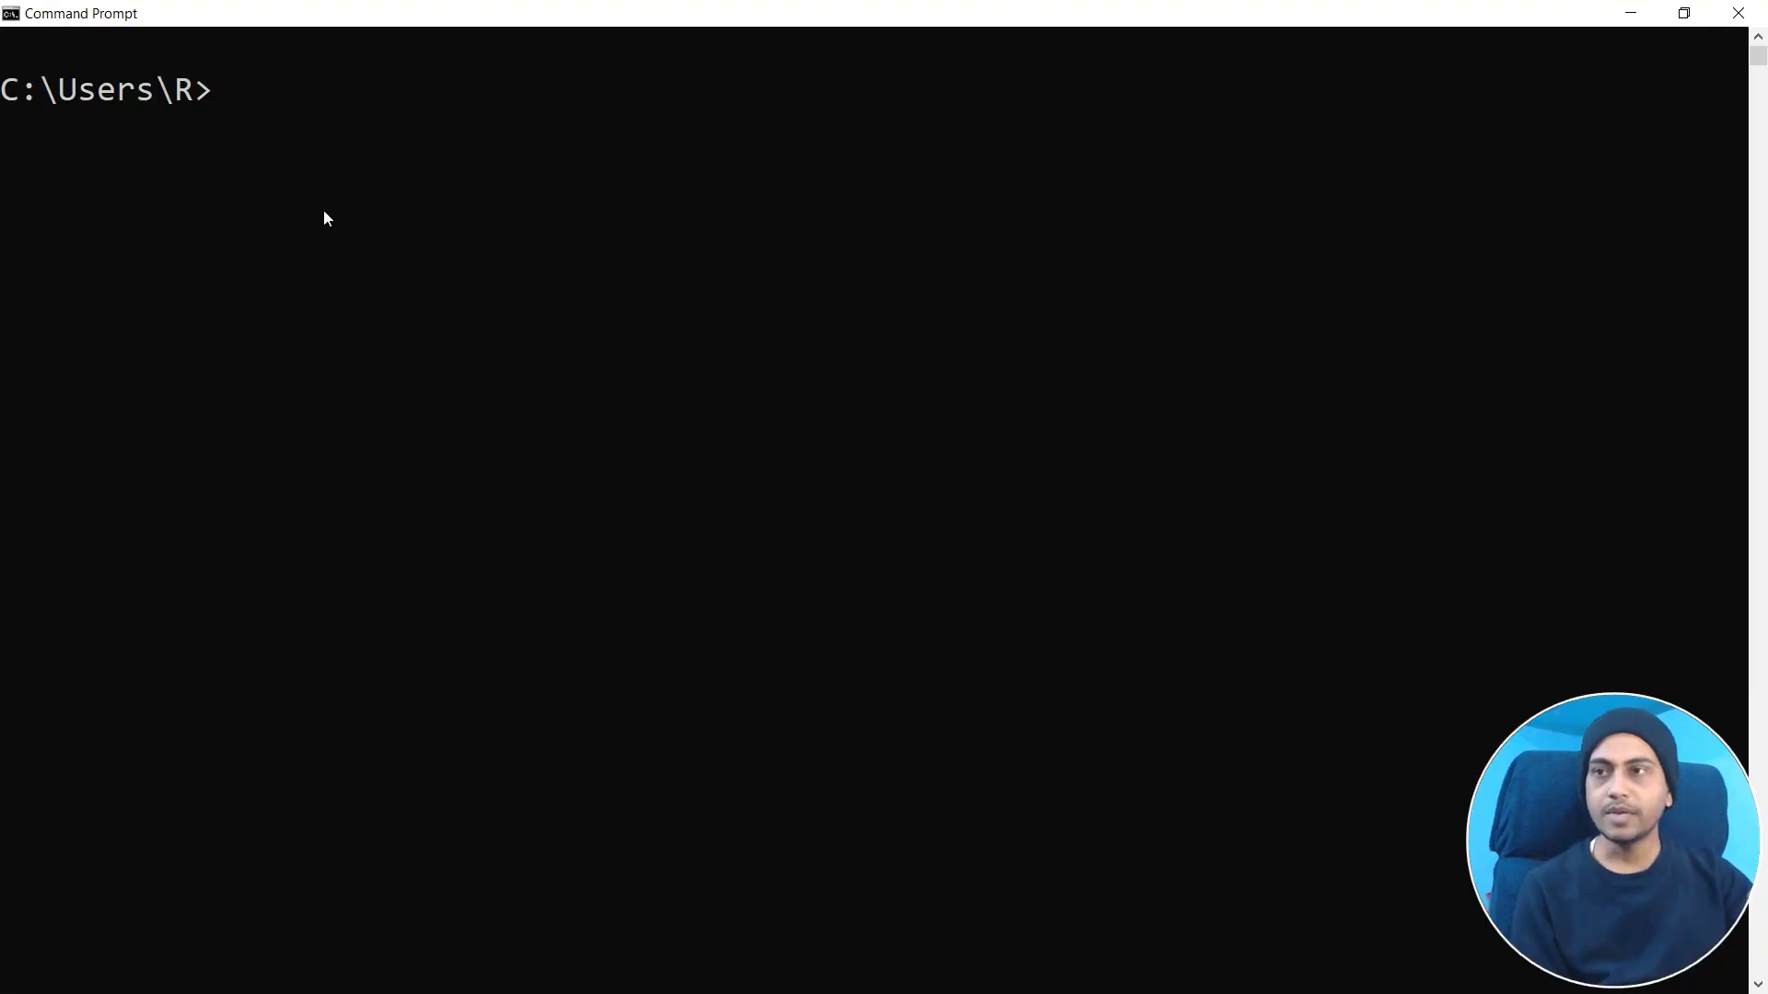
key(ctrl+v)
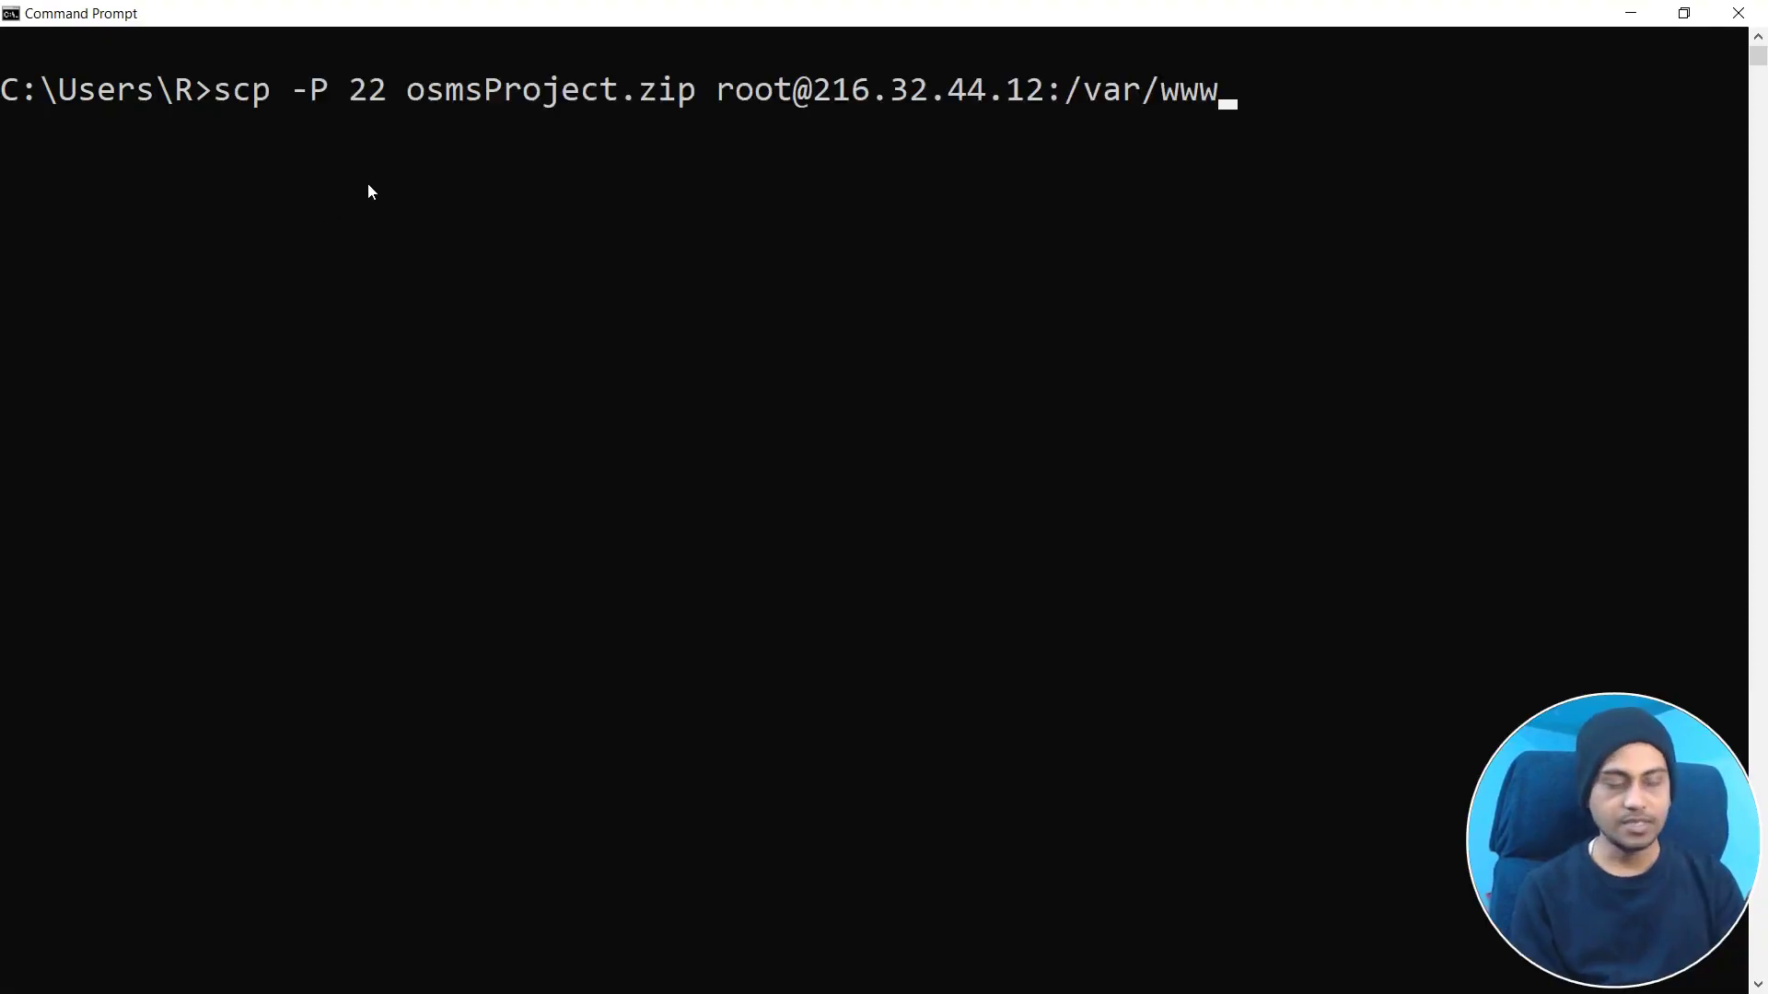
- Set the port number in the scp command to 1034
key(Left)
key(Left)
key(Left)
key(Left)
key(Left)
key(Left)
key(Left)
key(Left)
key(Left)
key(Left)
key(Left)
key(Left)
key(Left)
key(Left)
key(Left)
key(Left)
key(Left)
key(Left)
key(Left)
key(Left)
key(Left)
key(Left)
key(Left)
key(Left)
key(Left)
key(Left)
key(Left)
key(Left)
key(Left)
key(Left)
key(Left)
key(Left)
key(Left)
key(Left)
key(Left)
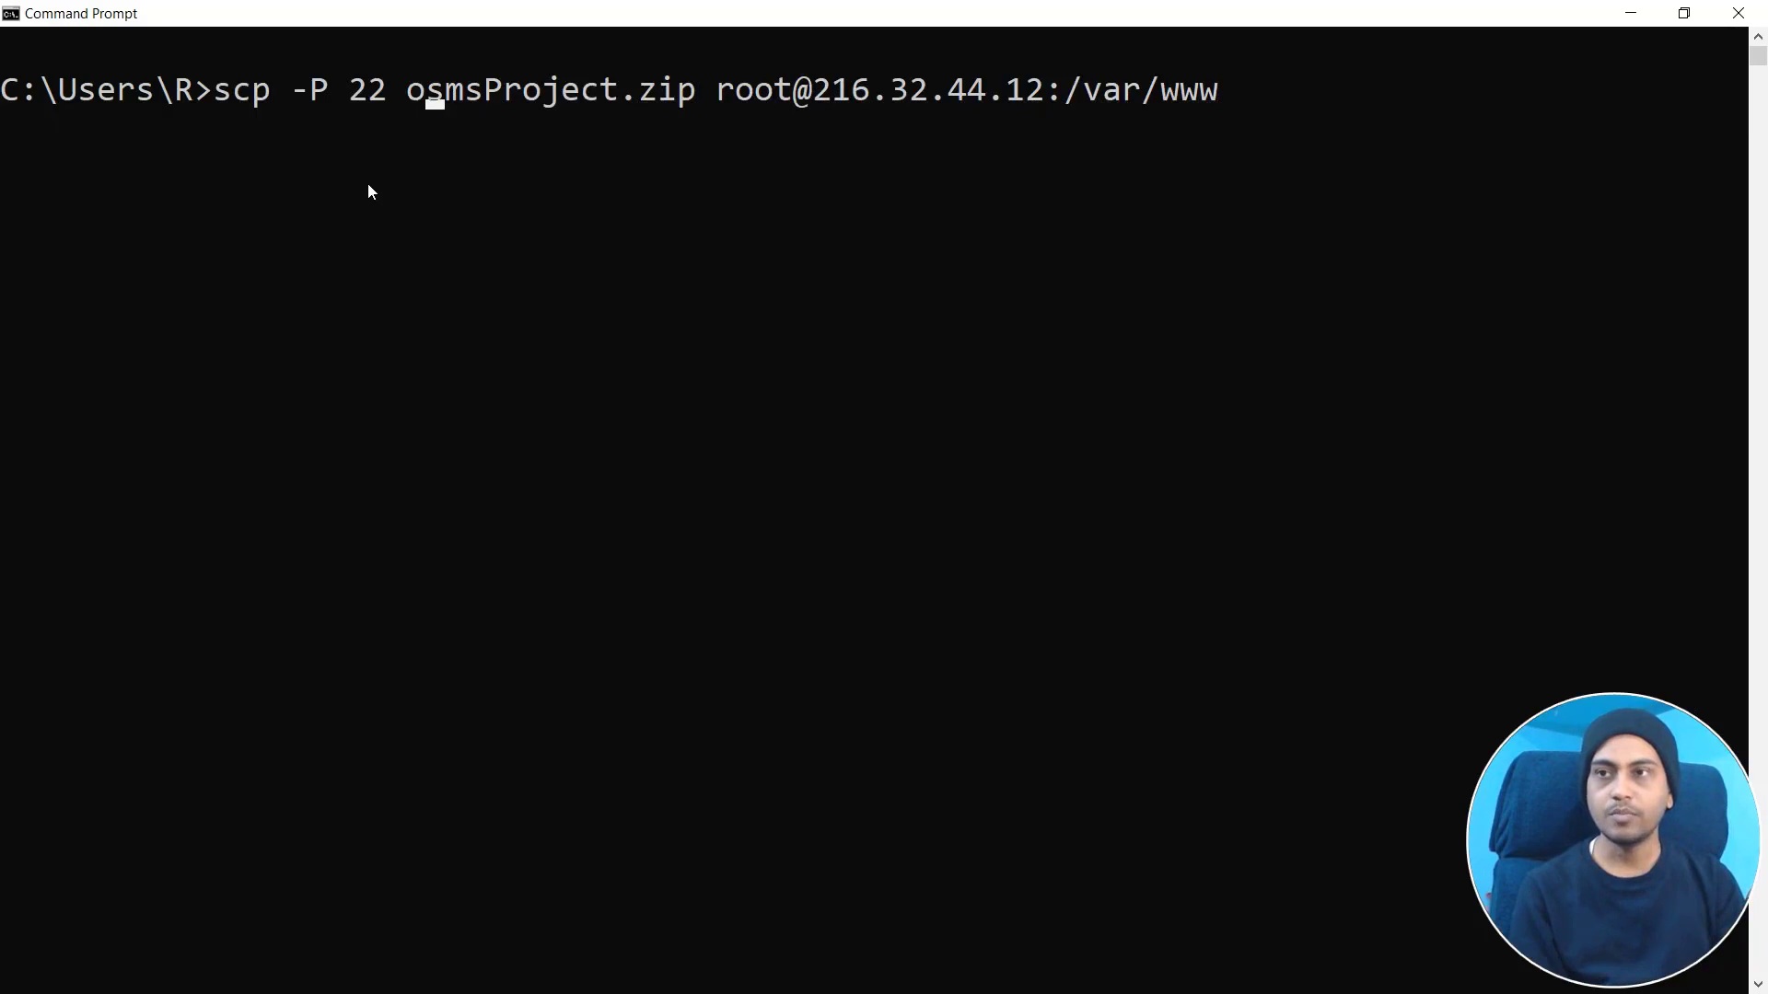
key(Delete)
key(Delete)
text(1034)
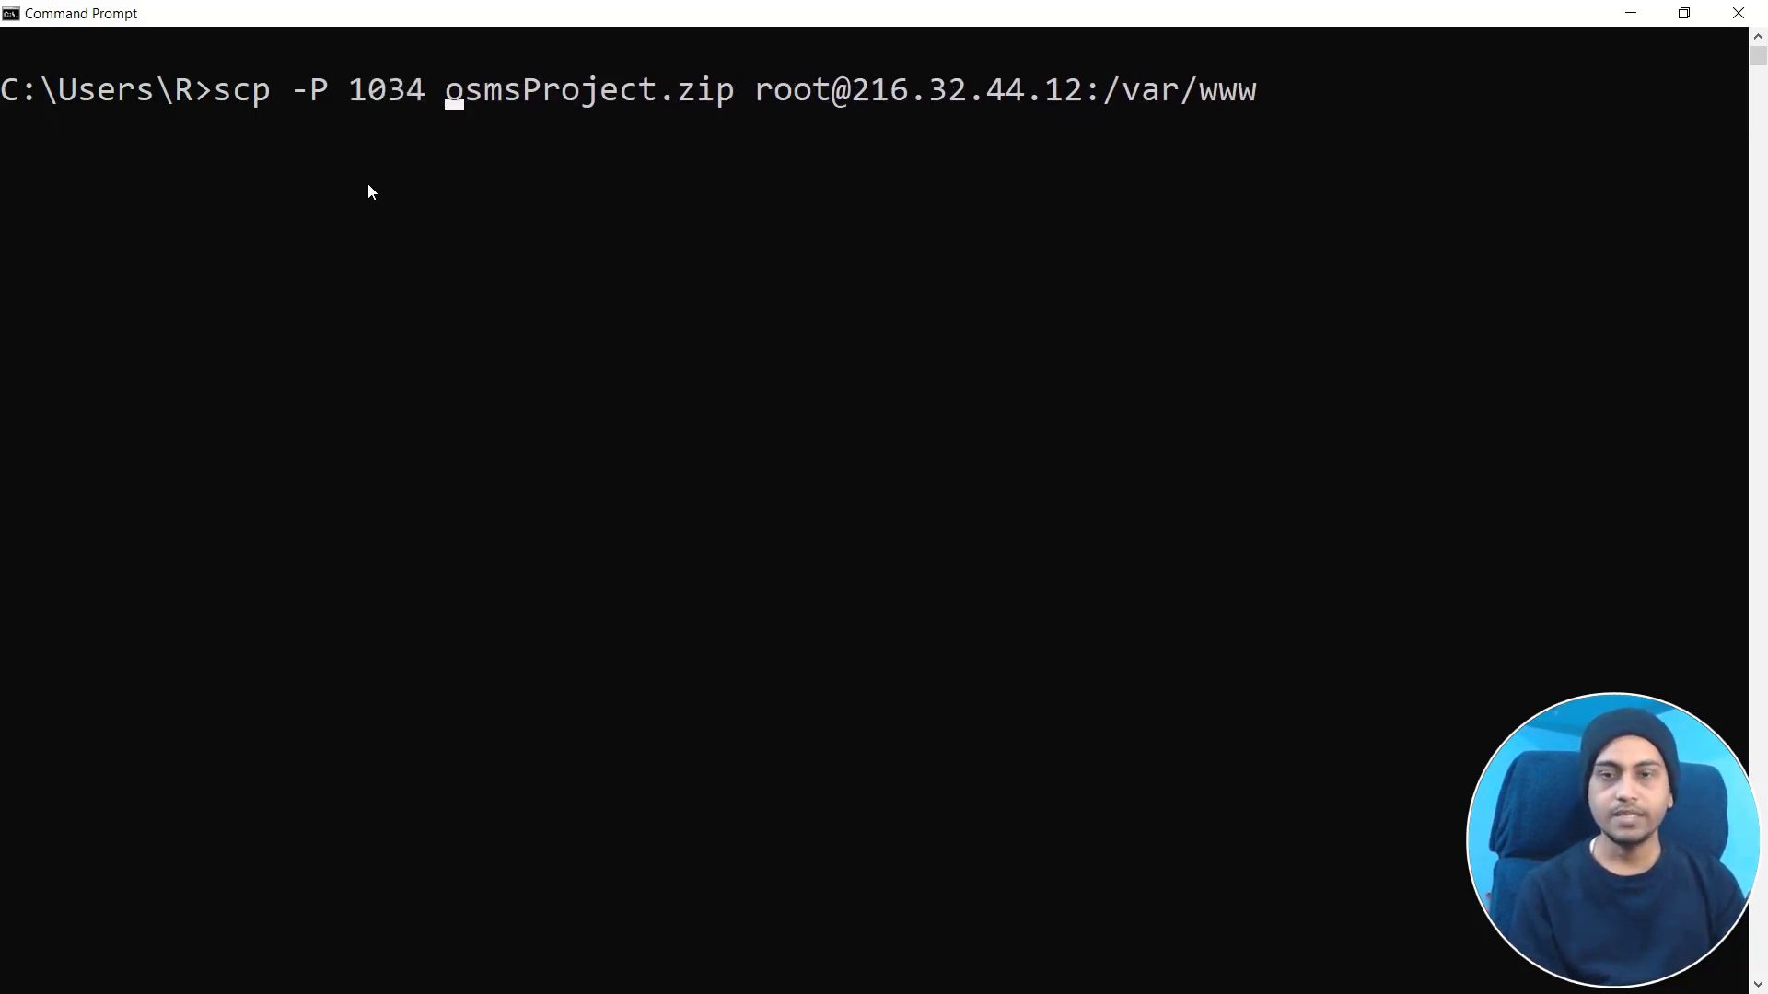
key(Right)
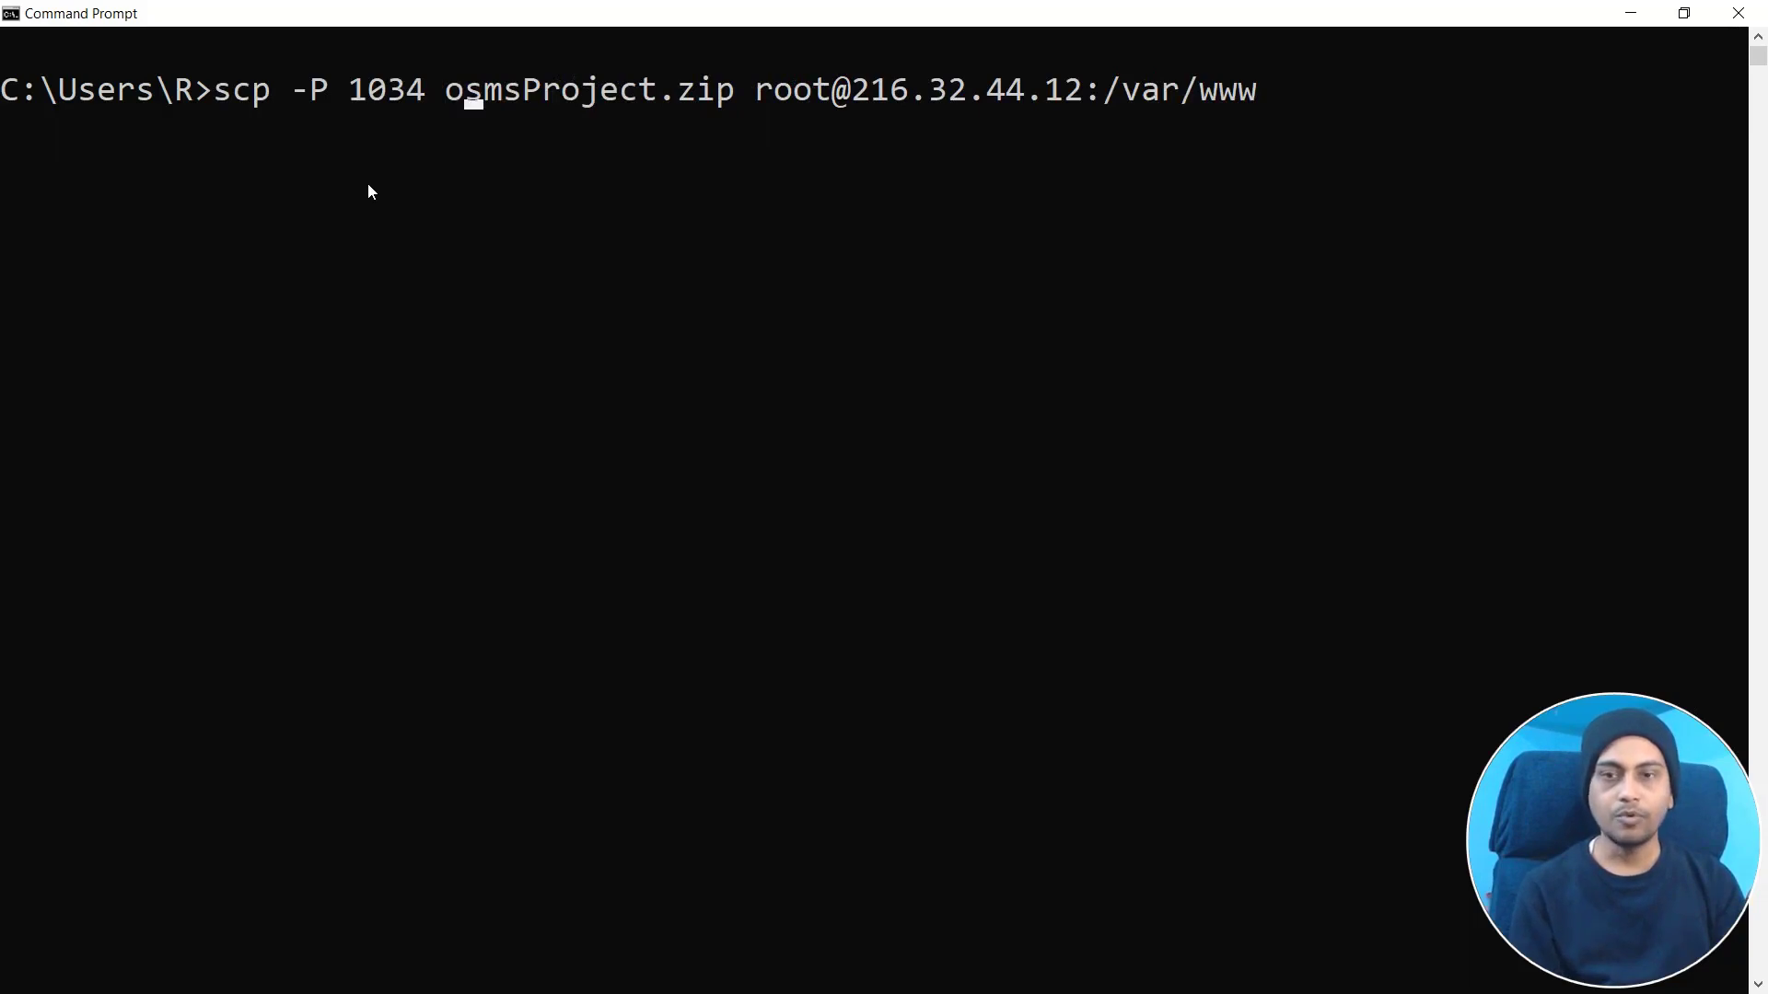
key(Left)
key(Left)
key(Right)
key(Delete)
key(Delete)
key(Delete)
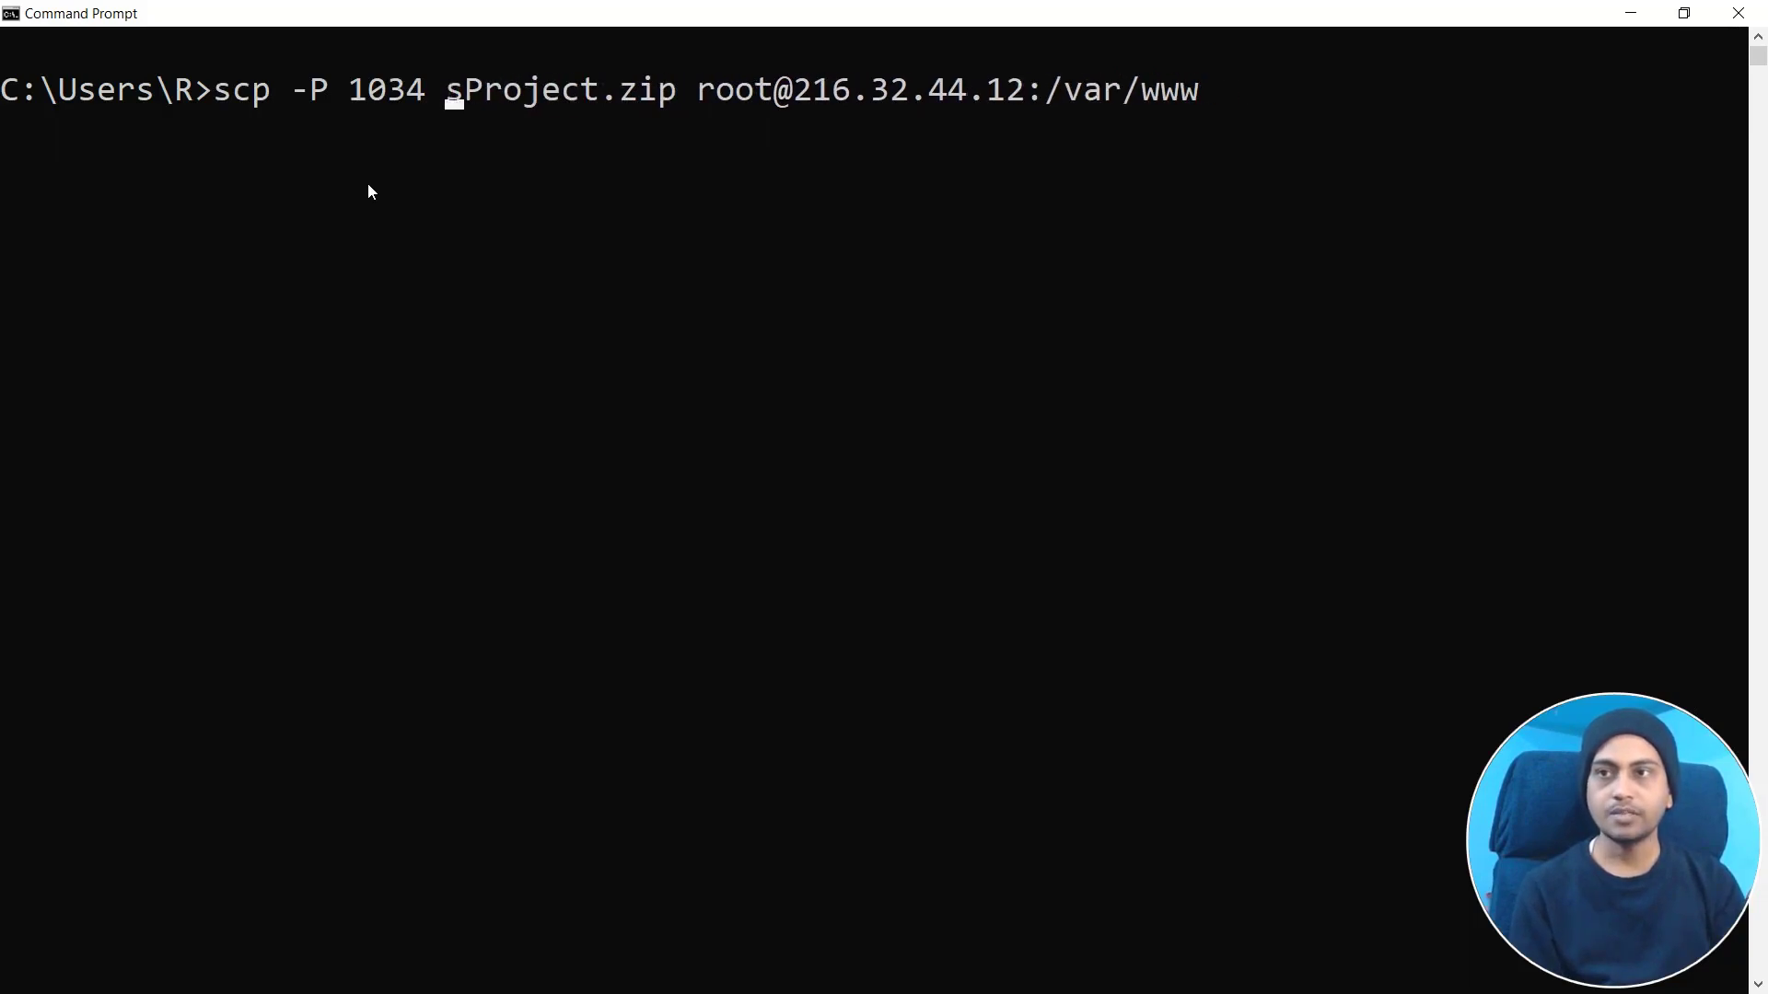
- Clear the partly edited scp command from the prompt
key(Left)
key(Home)
key(Delete)
key(Delete)
key(Delete)
key(Delete)
key(Delete)
key(Delete)
key(Delete)
key(Delete)
key(Delete)
key(Delete)
key(Delete)
key(Delete)
key(Delete)
key(Delete)
key(Delete)
key(Delete)
key(Delete)
key(Delete)
key(Delete)
key(Delete)
key(Escape)
- Switch to the D: drive and change directory to the site's project folder inside ForVPS
text(d:)
key(Return)
text(cd )
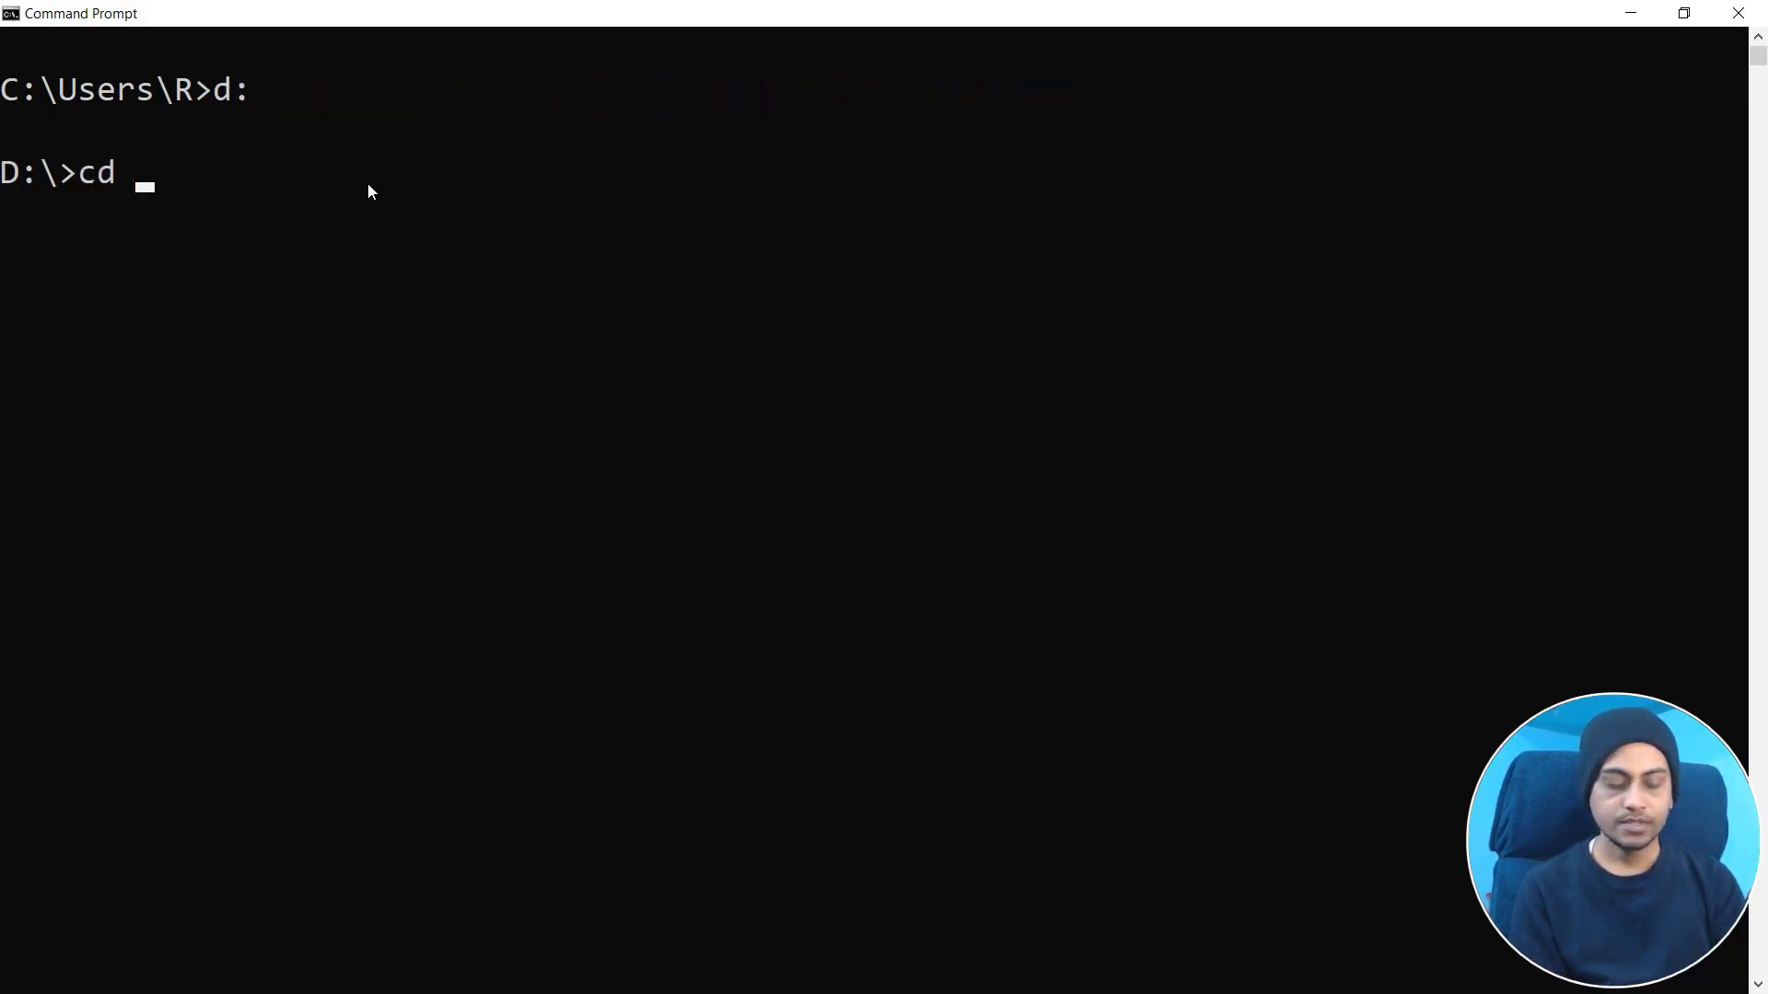
text(forvps)
key(Return)
text(cd the)
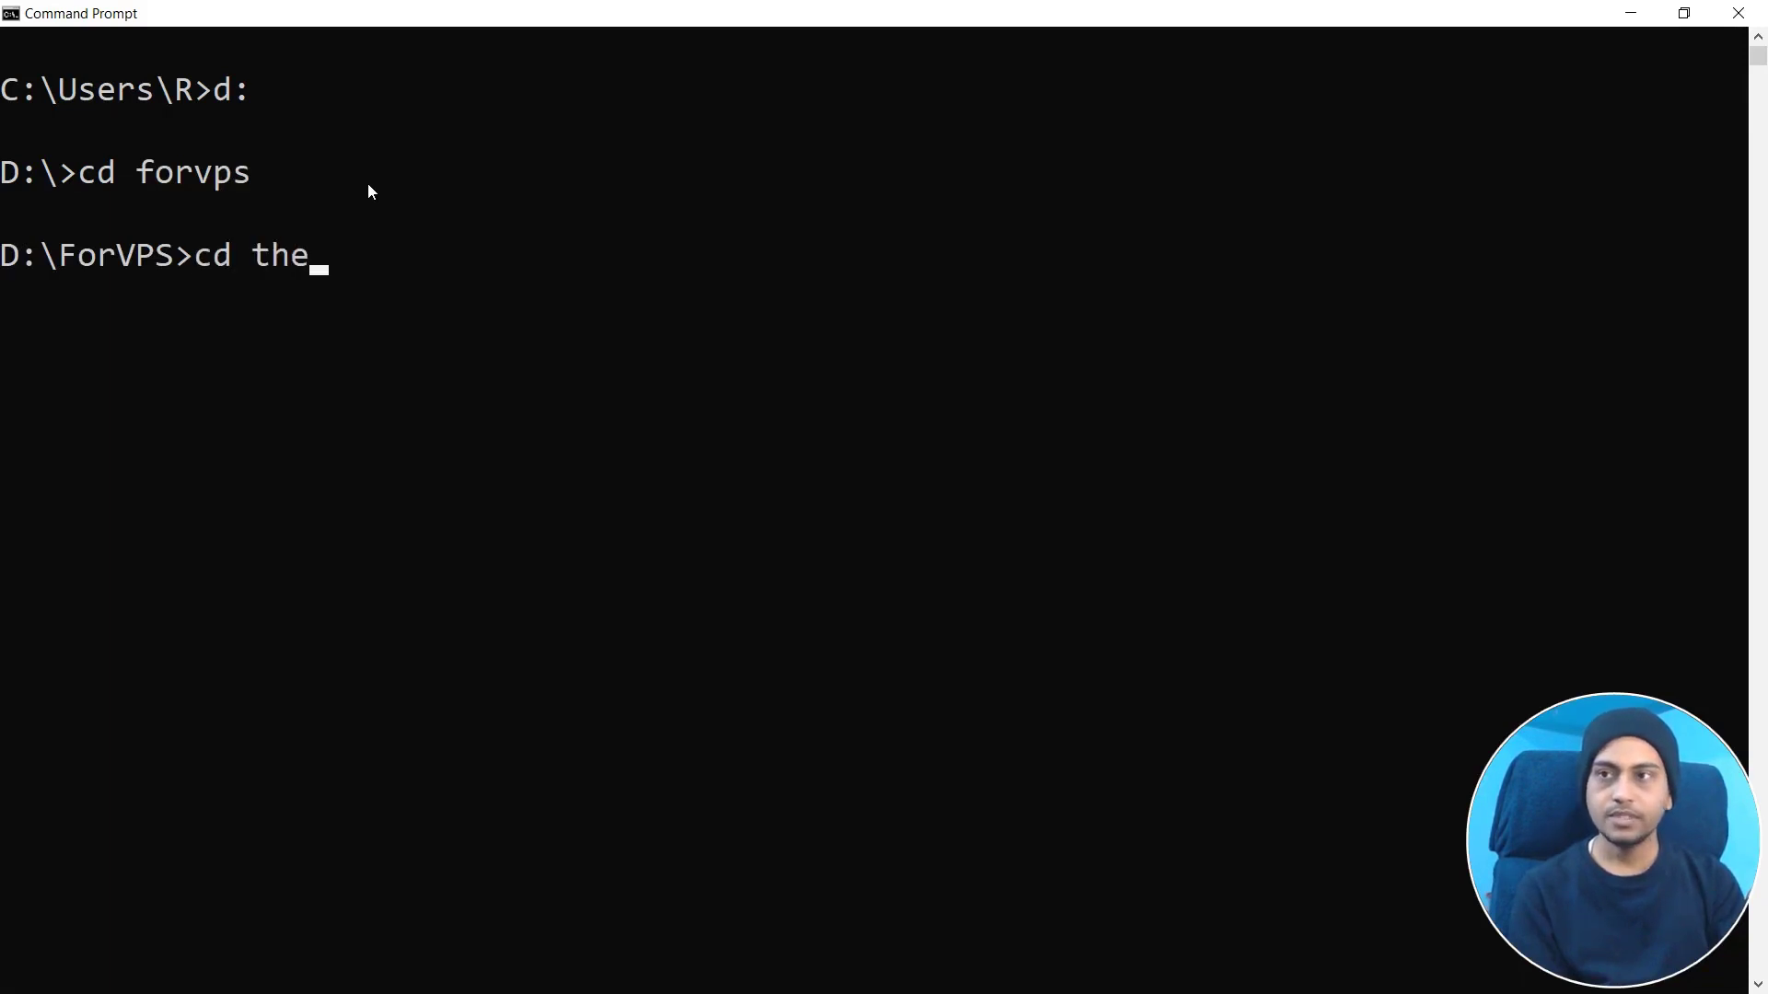
key(Tab)
key(Return)
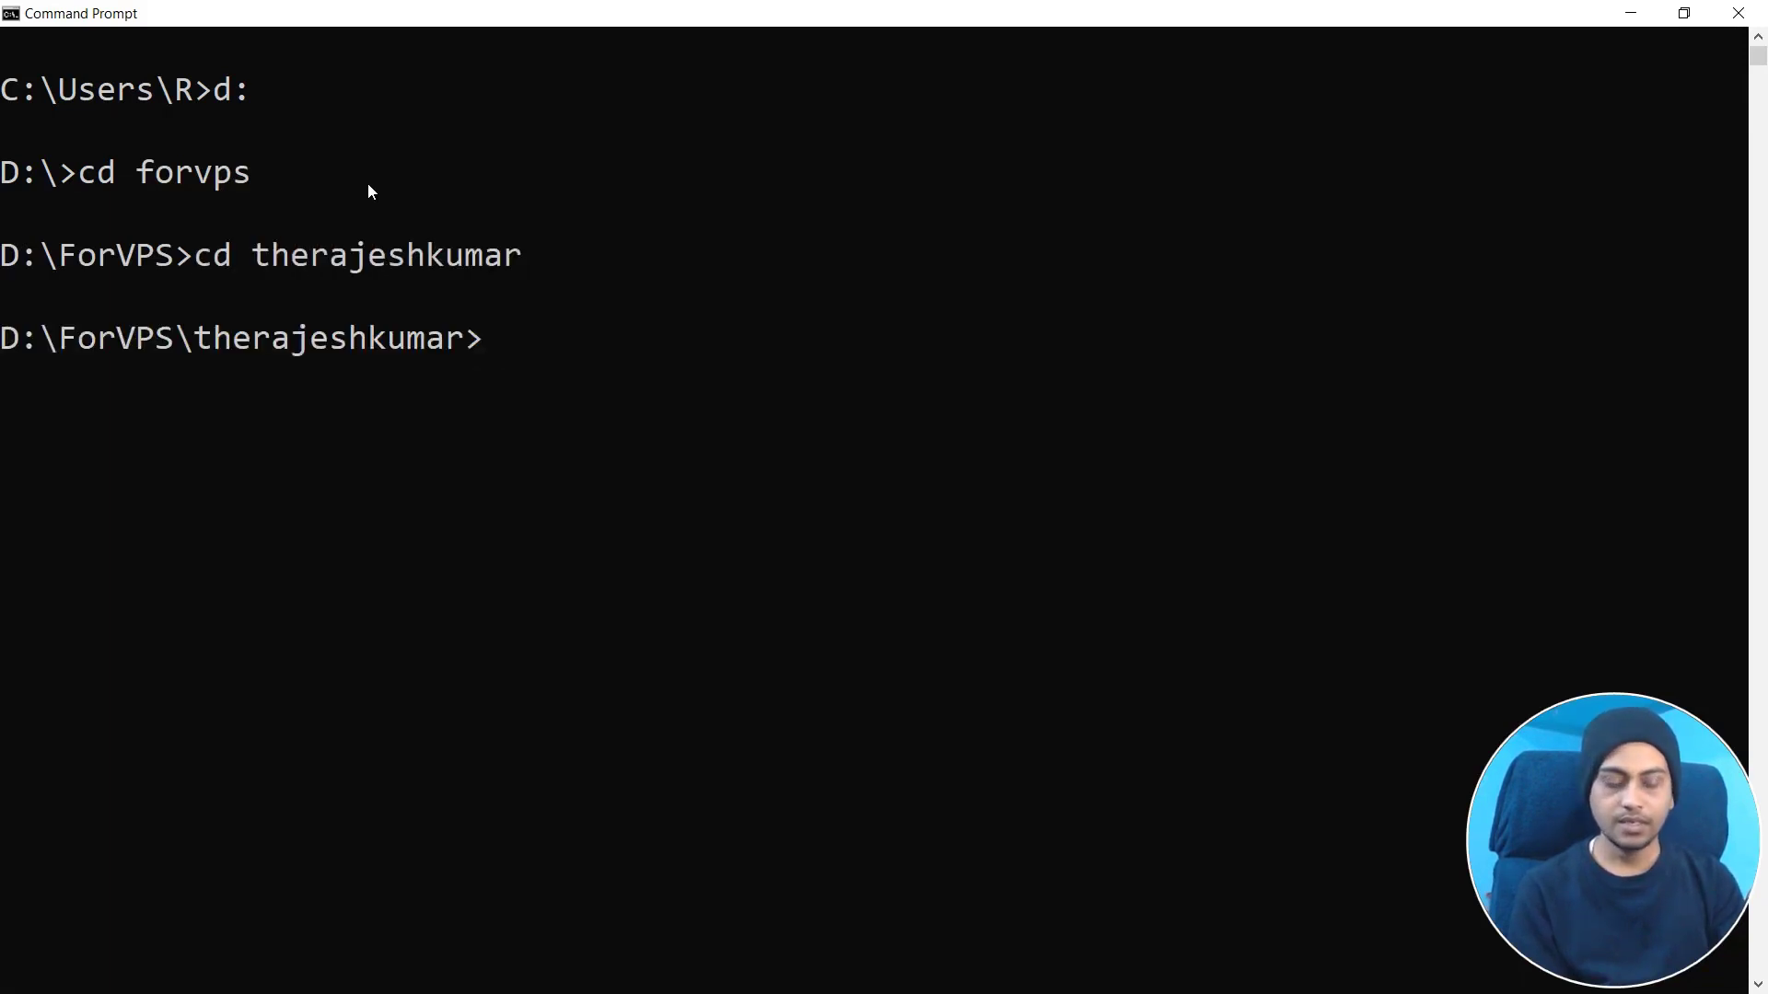
- List the project folder's contents with dir and locate out.zip
text(dir)
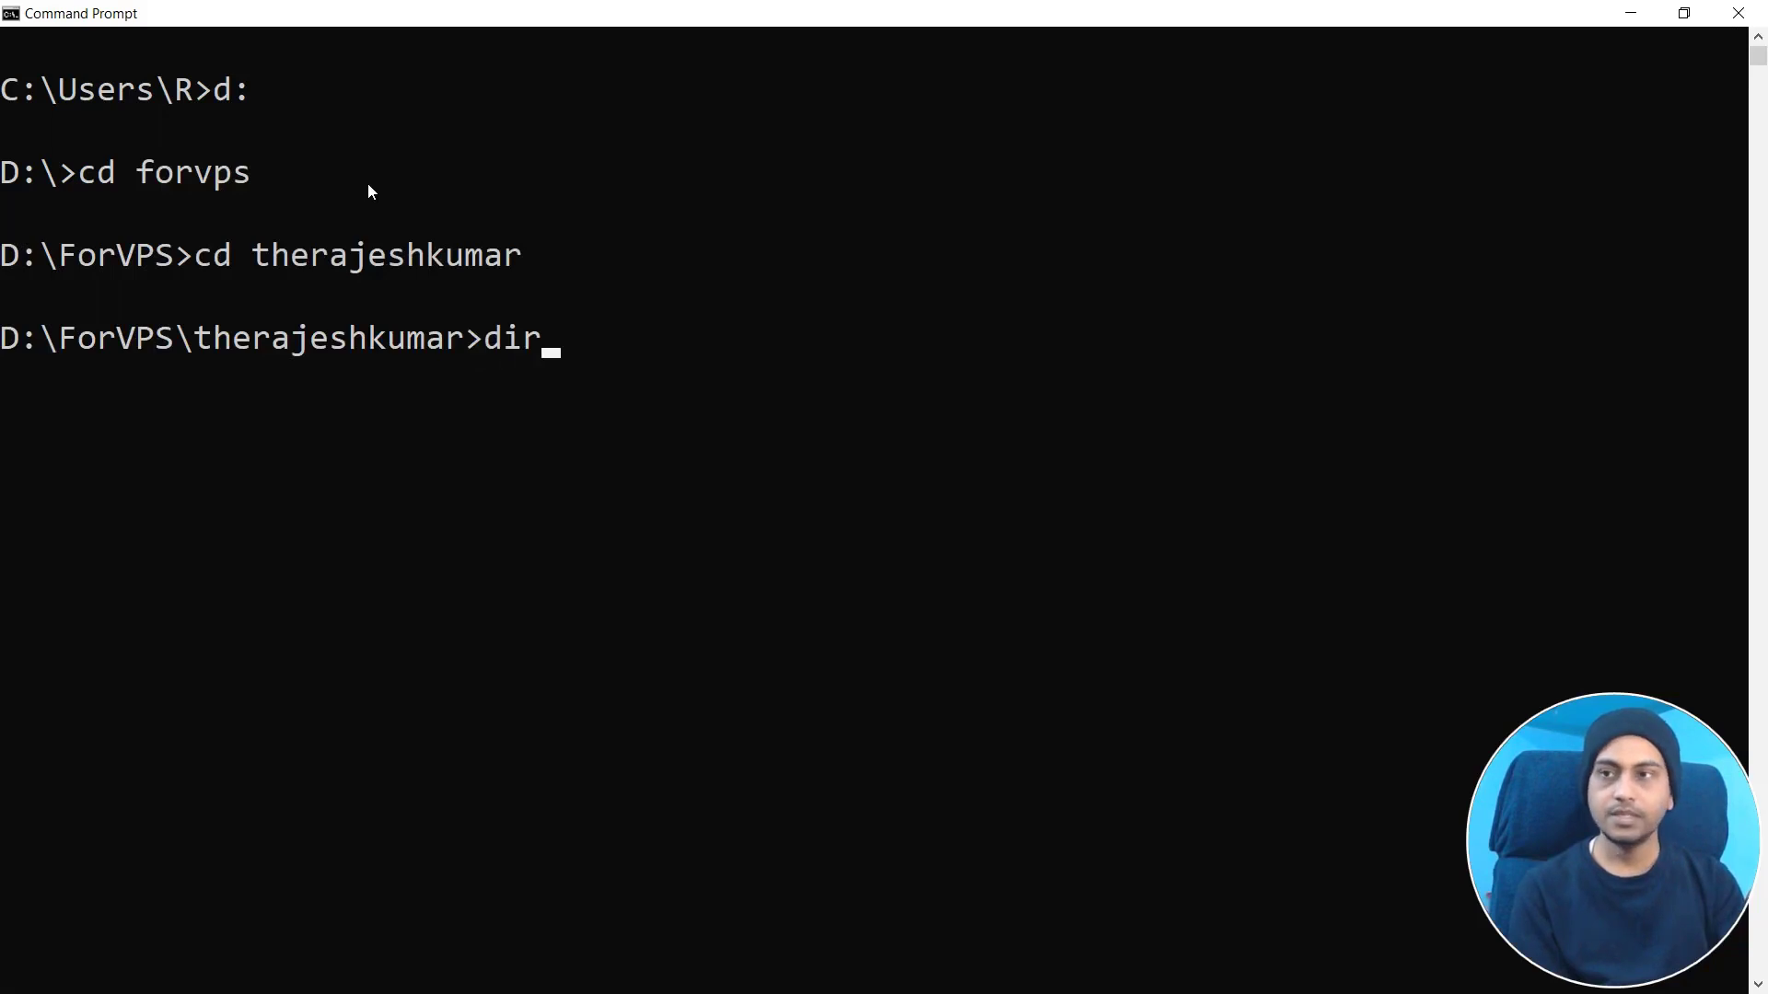
key(Return)
drag(736, 425, 875, 433)
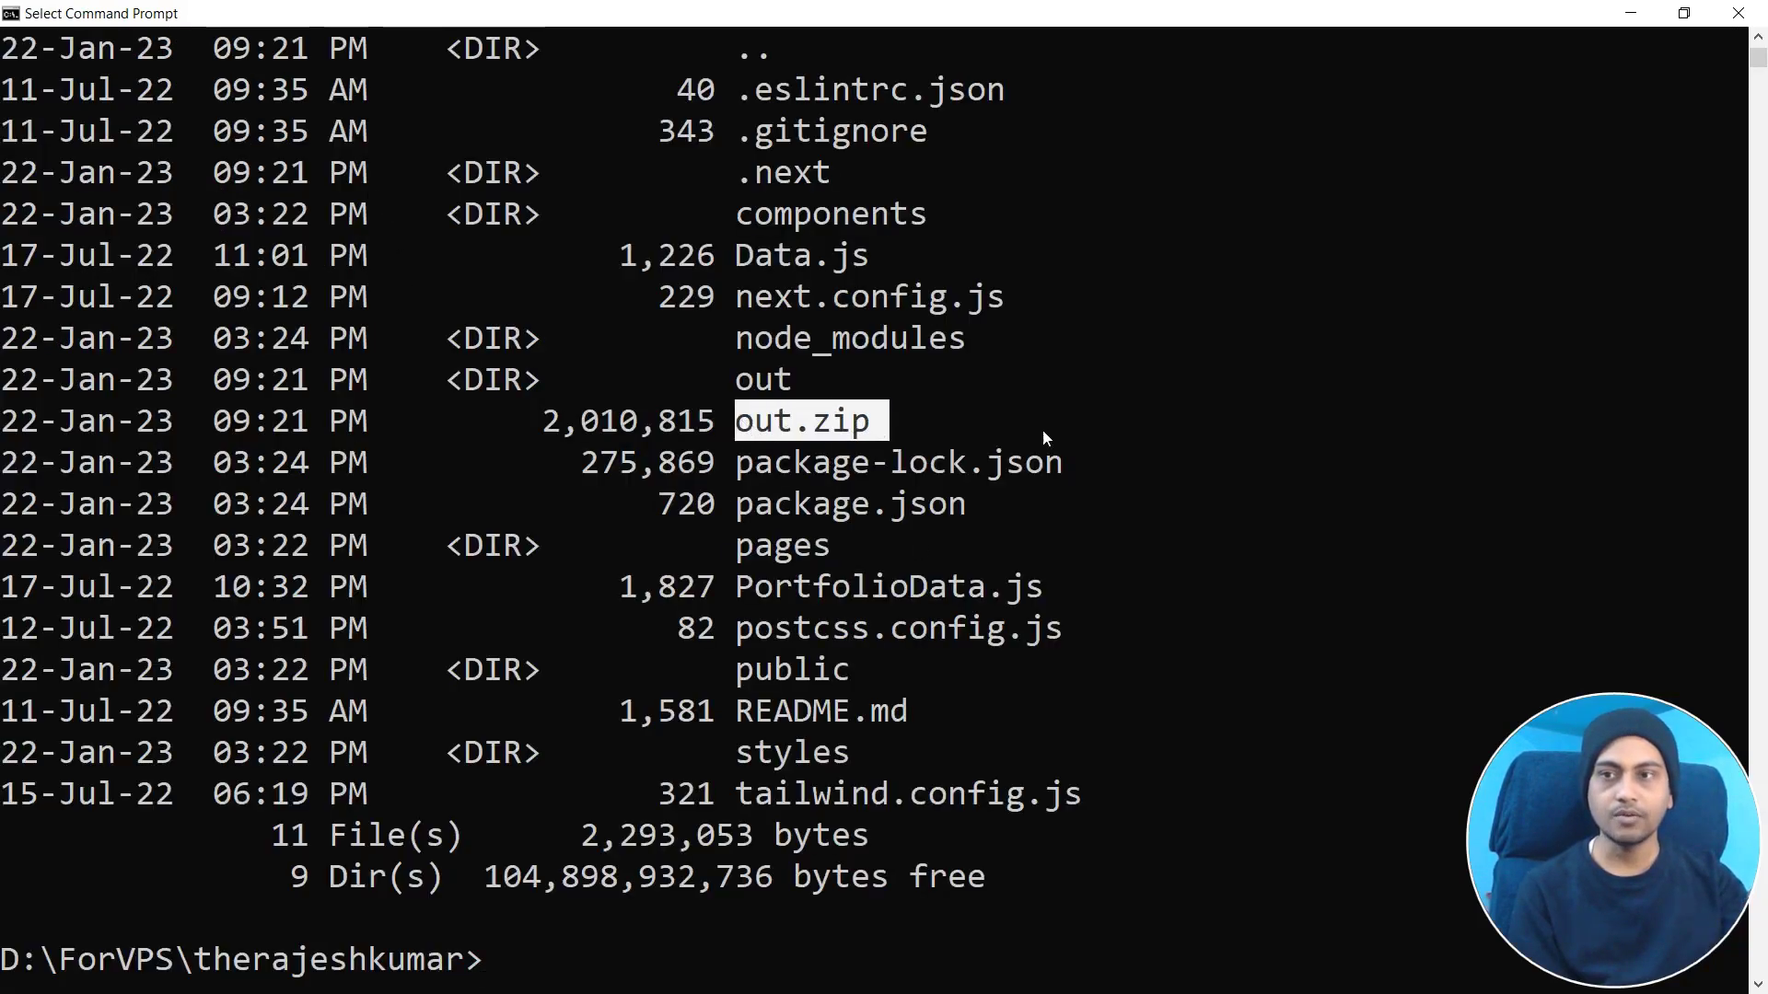
scroll(650, 533, down, 3)
click(609, 628)
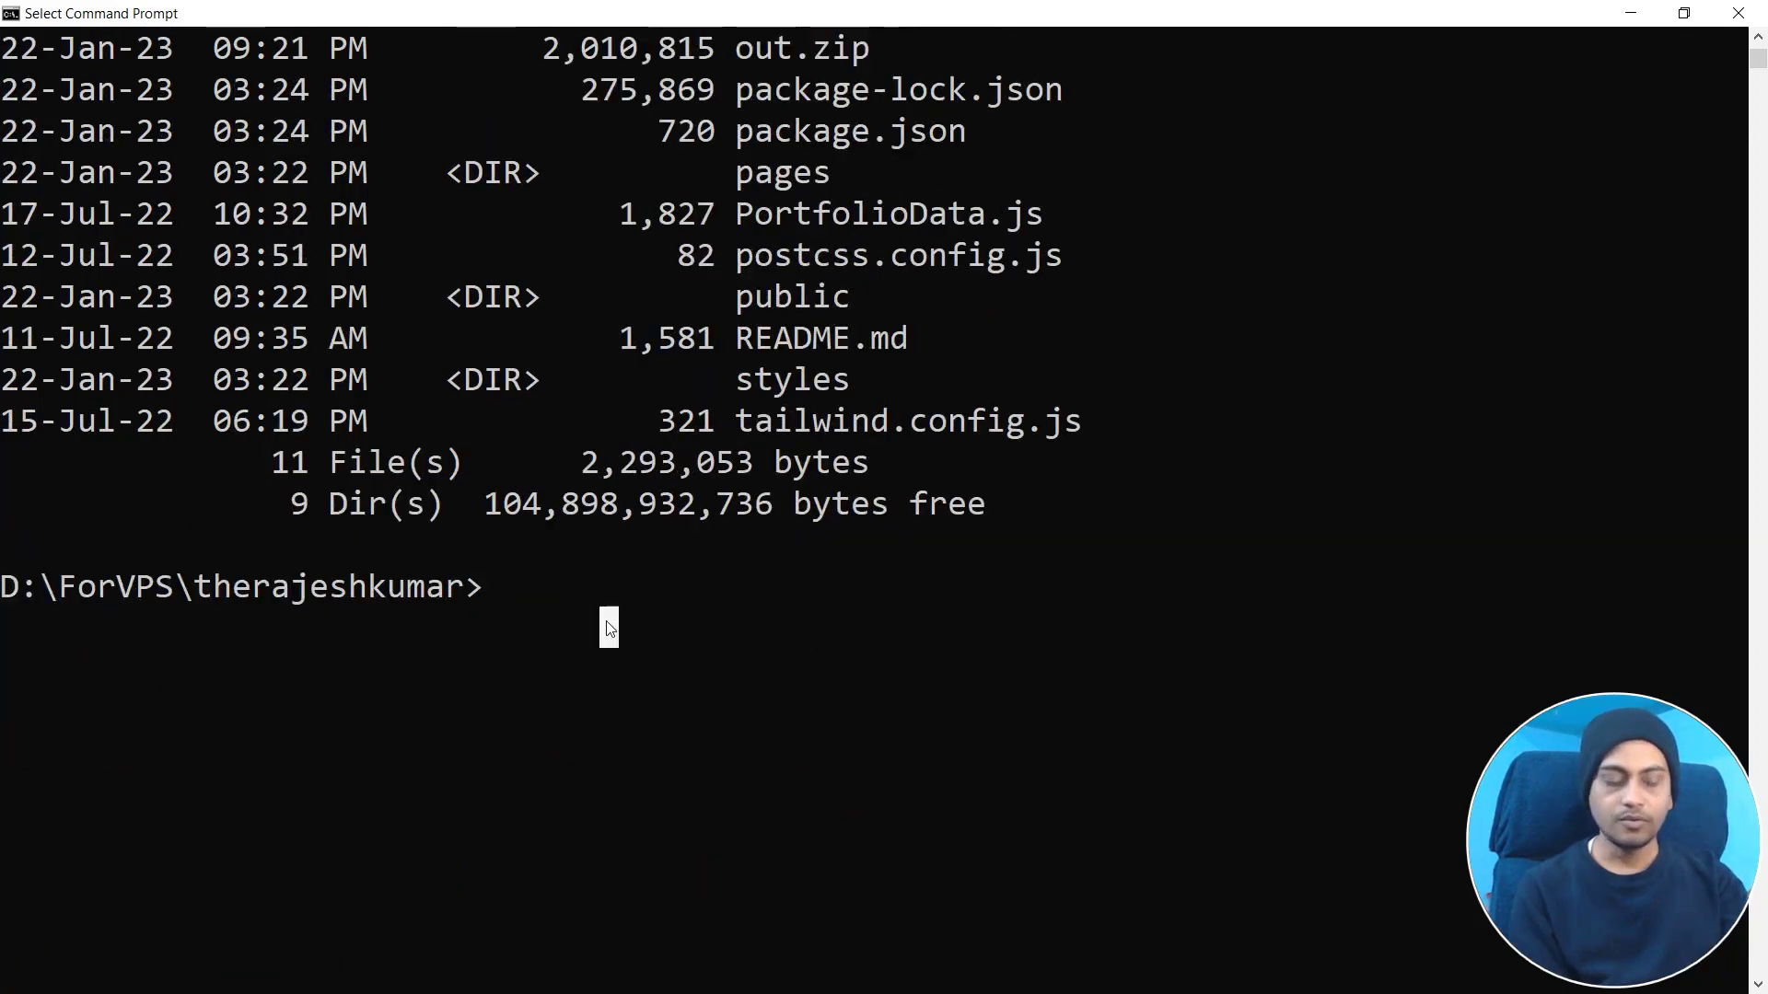
key(Escape)
- Paste the example scp command at the project folder prompt and set its port number to 1034
key(ctrl+v)
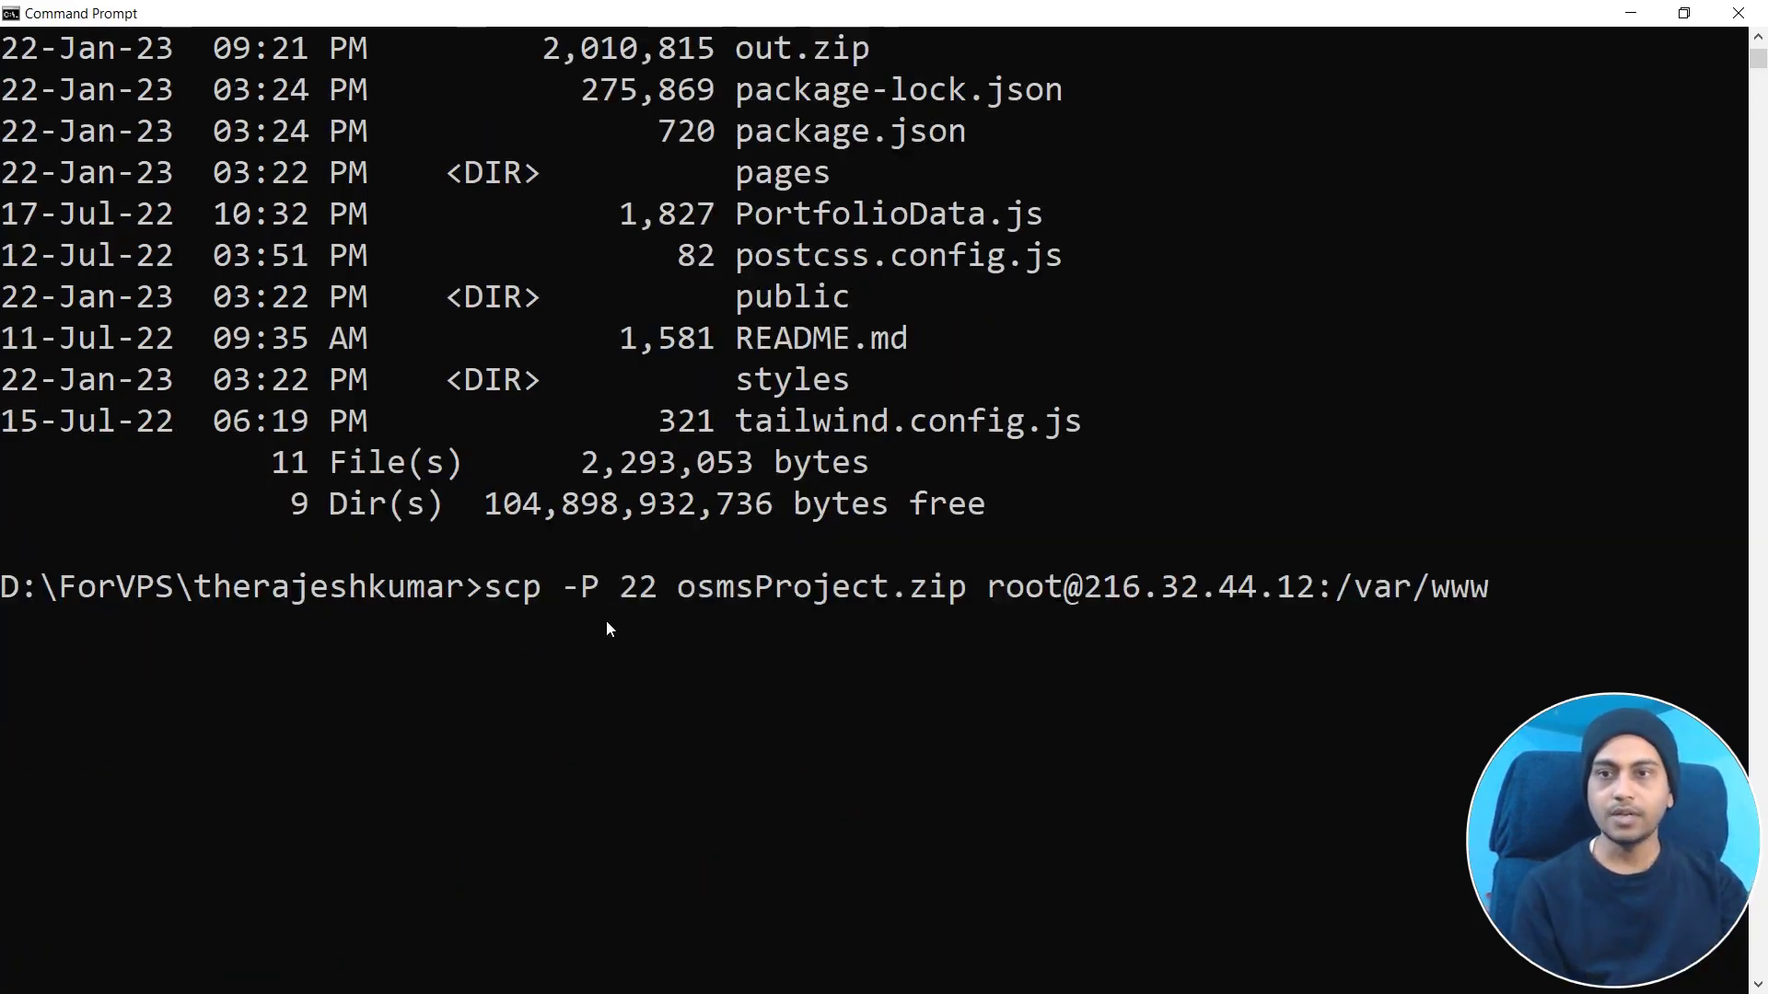
key(Left)
key(Left)
key(Left)
key(Left)
key(Left)
key(Left)
key(Left)
key(Left)
key(Left)
key(Left)
key(Left)
key(Left)
key(Left)
key(Left)
key(Left)
key(Left)
key(Left)
key(Left)
key(Left)
key(Left)
key(Left)
key(Left)
key(Left)
key(Left)
key(Left)
key(Left)
key(Left)
key(Left)
key(Left)
key(Left)
key(Left)
key(Left)
key(Left)
key(Left)
key(BackSpace)
key(BackSpace)
text(1034)
- Replace the example archive name osmsProject in the scp command with out, so the source file reads out.zip
key(Right)
key(Delete)
key(Delete)
key(Delete)
key(Delete)
key(Delete)
key(Delete)
key(Delete)
key(Delete)
key(Delete)
key(Delete)
key(Delete)
text(out)
- Replace root in the scp command with the server account's user name
key(Right)
key(Right)
key(Right)
key(Right)
key(Right)
key(Delete)
key(Delete)
key(Delete)
key(Delete)
text(raj)
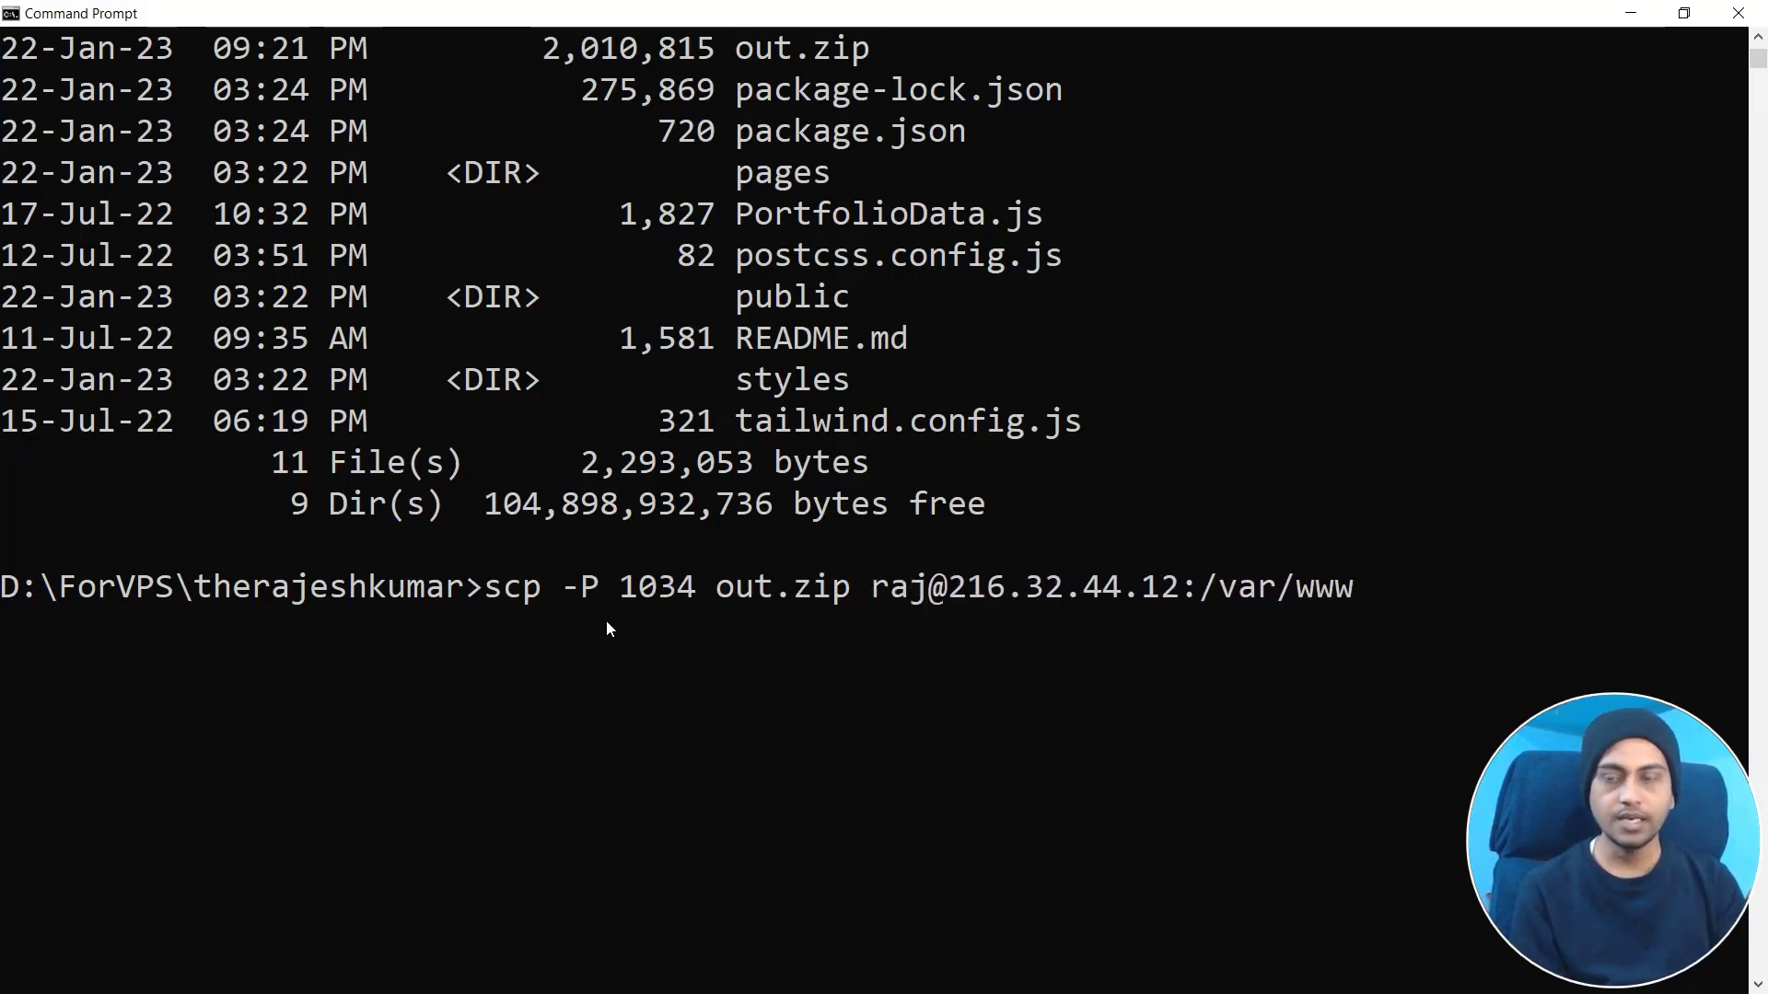